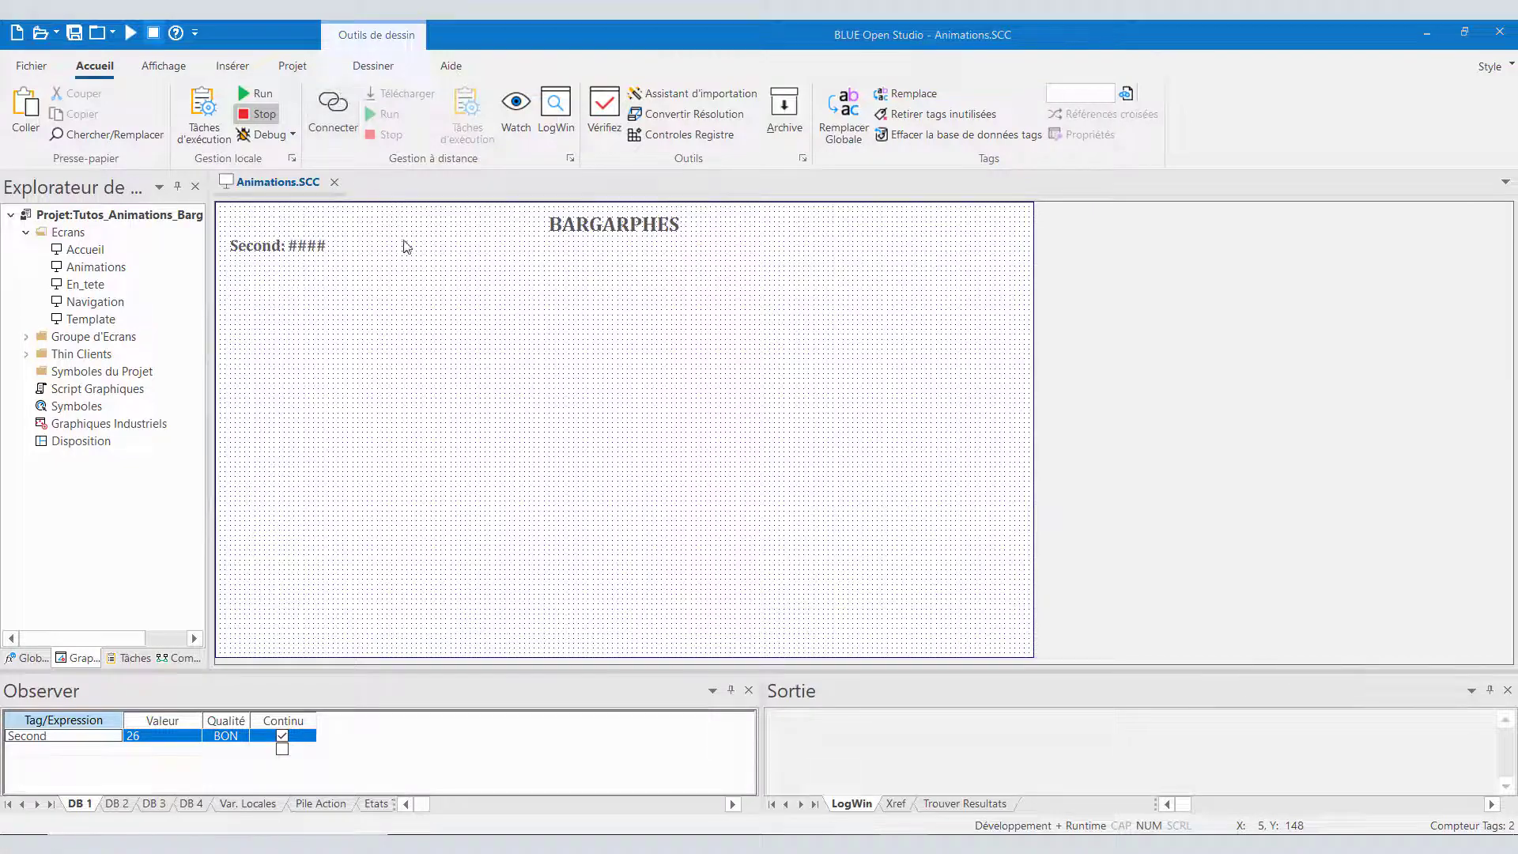
- Draw a tall, narrow rectangle about 61 wide and 295 high below the title, at about X 360, Y 140
{"action": "left_click", "coordinate": [375, 70]}
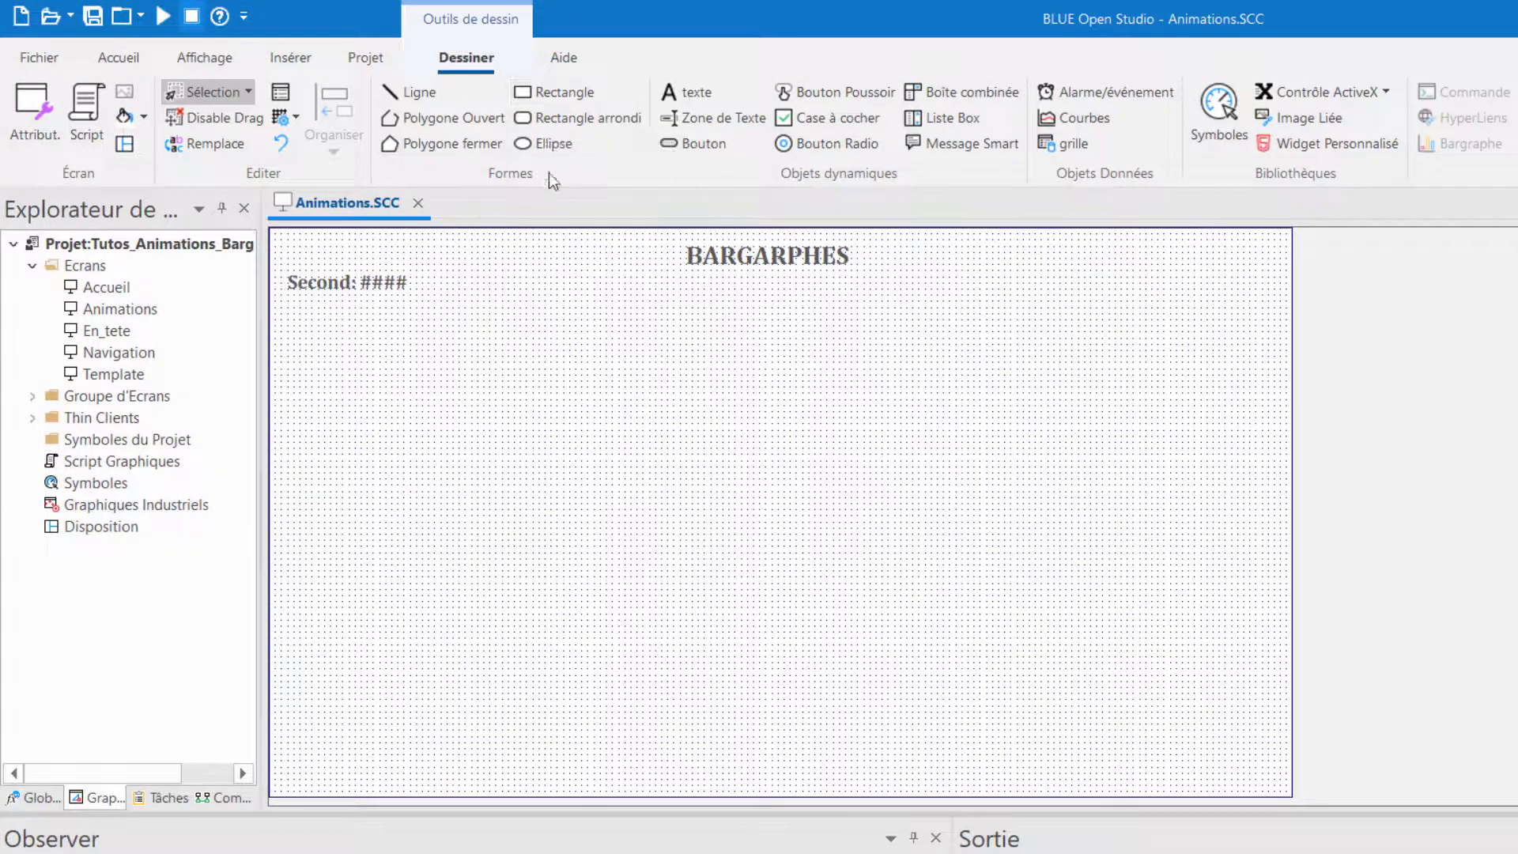
{"action": "left_click", "coordinate": [553, 92]}
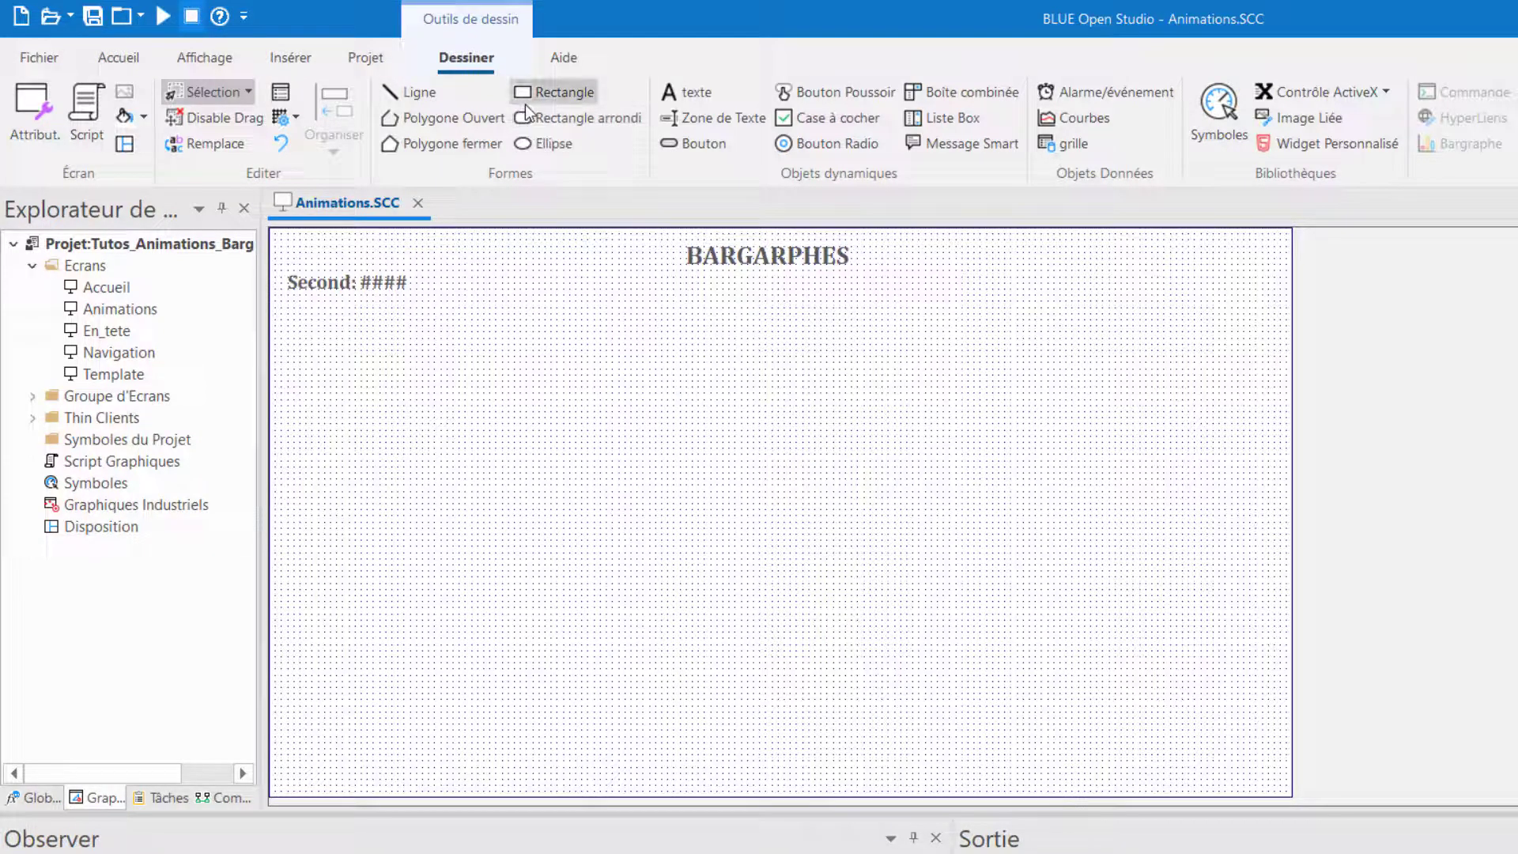
{"action": "mouse_move", "coordinate": [410, 356]}
{"action": "left_mouse_down"}
{"action": "mouse_move", "coordinate": [471, 491]}
{"action": "mouse_move", "coordinate": [440, 519]}
{"action": "mouse_move", "coordinate": [445, 535]}
{"action": "mouse_move", "coordinate": [523, 460]}
{"action": "left_mouse_up"}
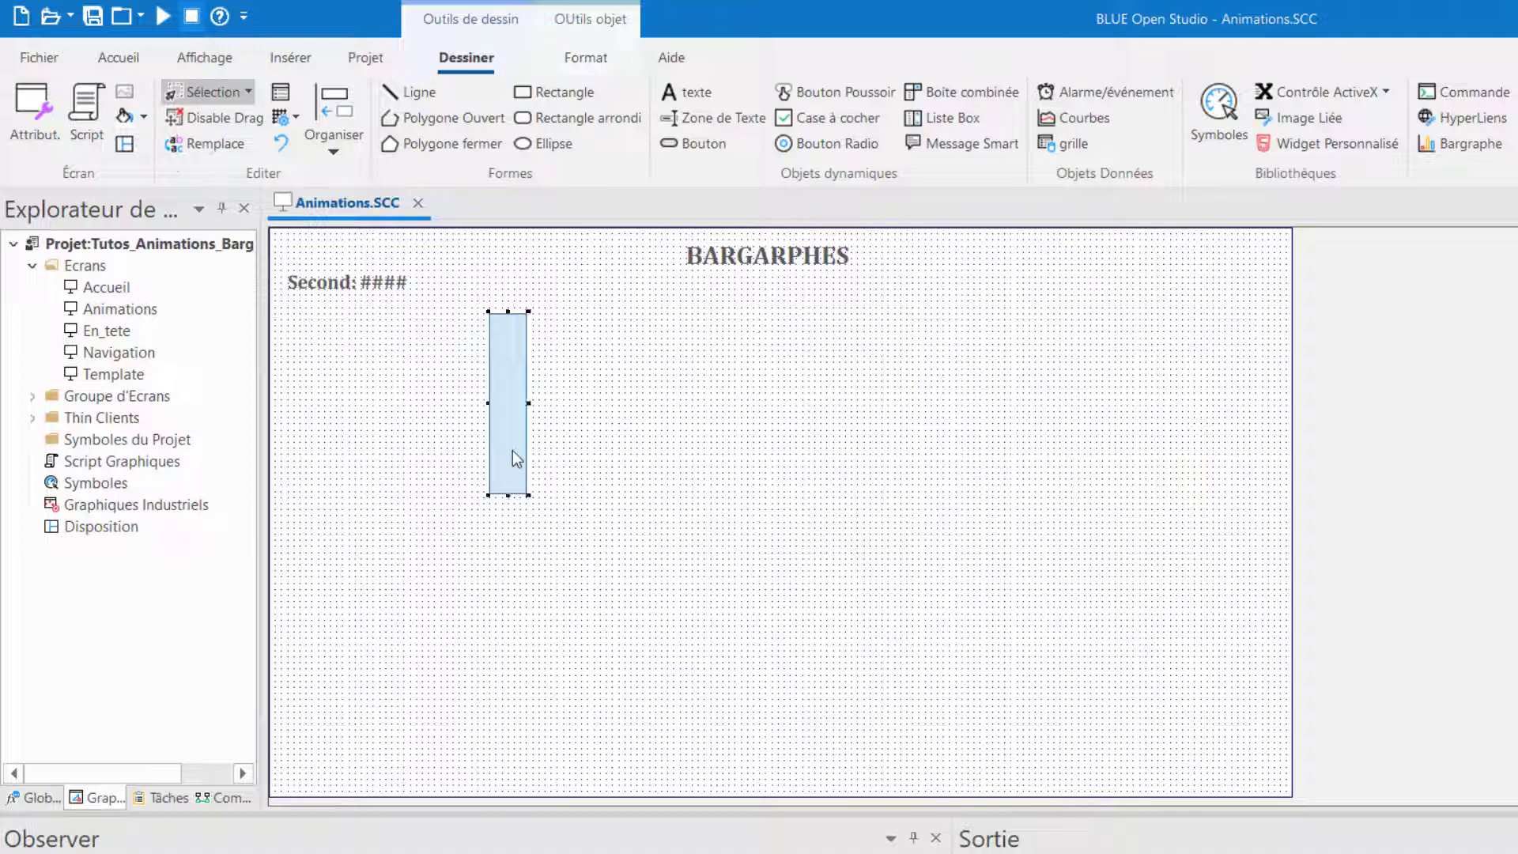
- Set both the border colour and the background fill of the rectangle to black
{"action": "double_click", "coordinate": [513, 449]}
{"action": "left_click", "coordinate": [589, 474]}
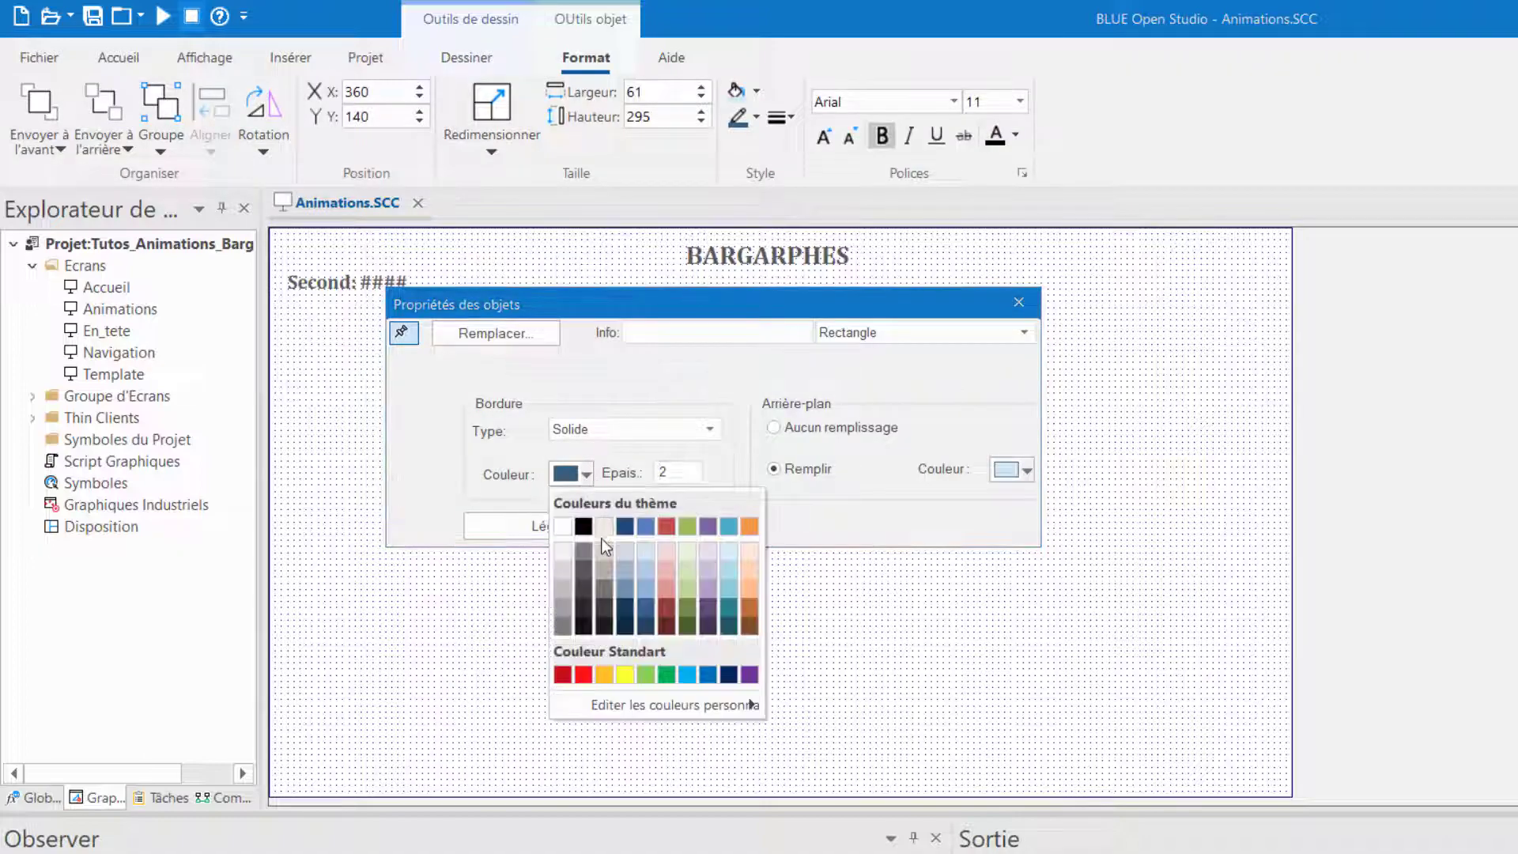
{"action": "left_click", "coordinate": [581, 528]}
{"action": "left_click", "coordinate": [1025, 471]}
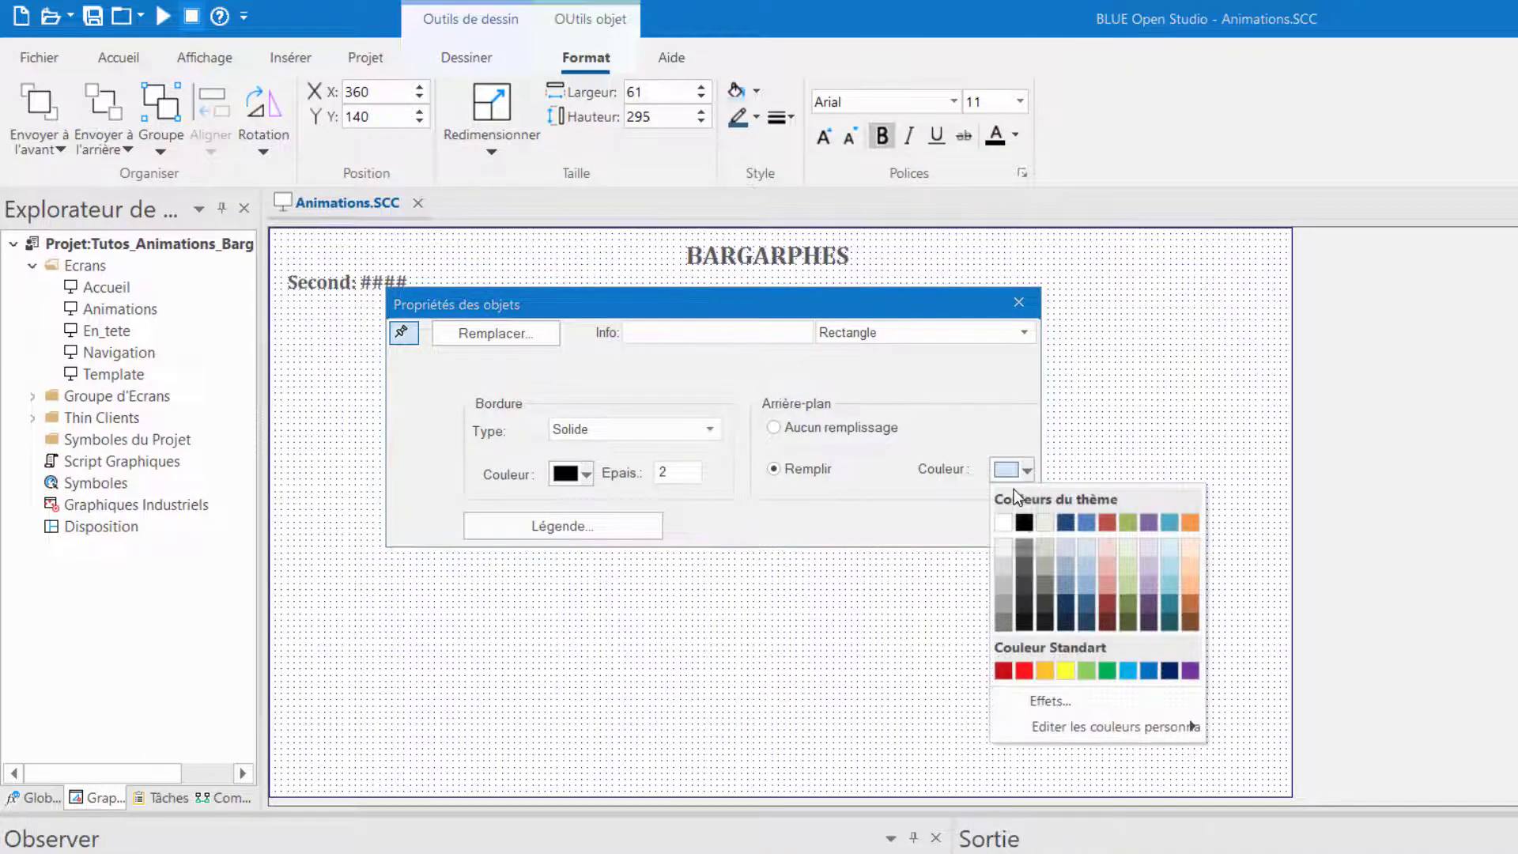
{"action": "left_click", "coordinate": [1019, 515]}
{"action": "left_click", "coordinate": [1015, 304]}
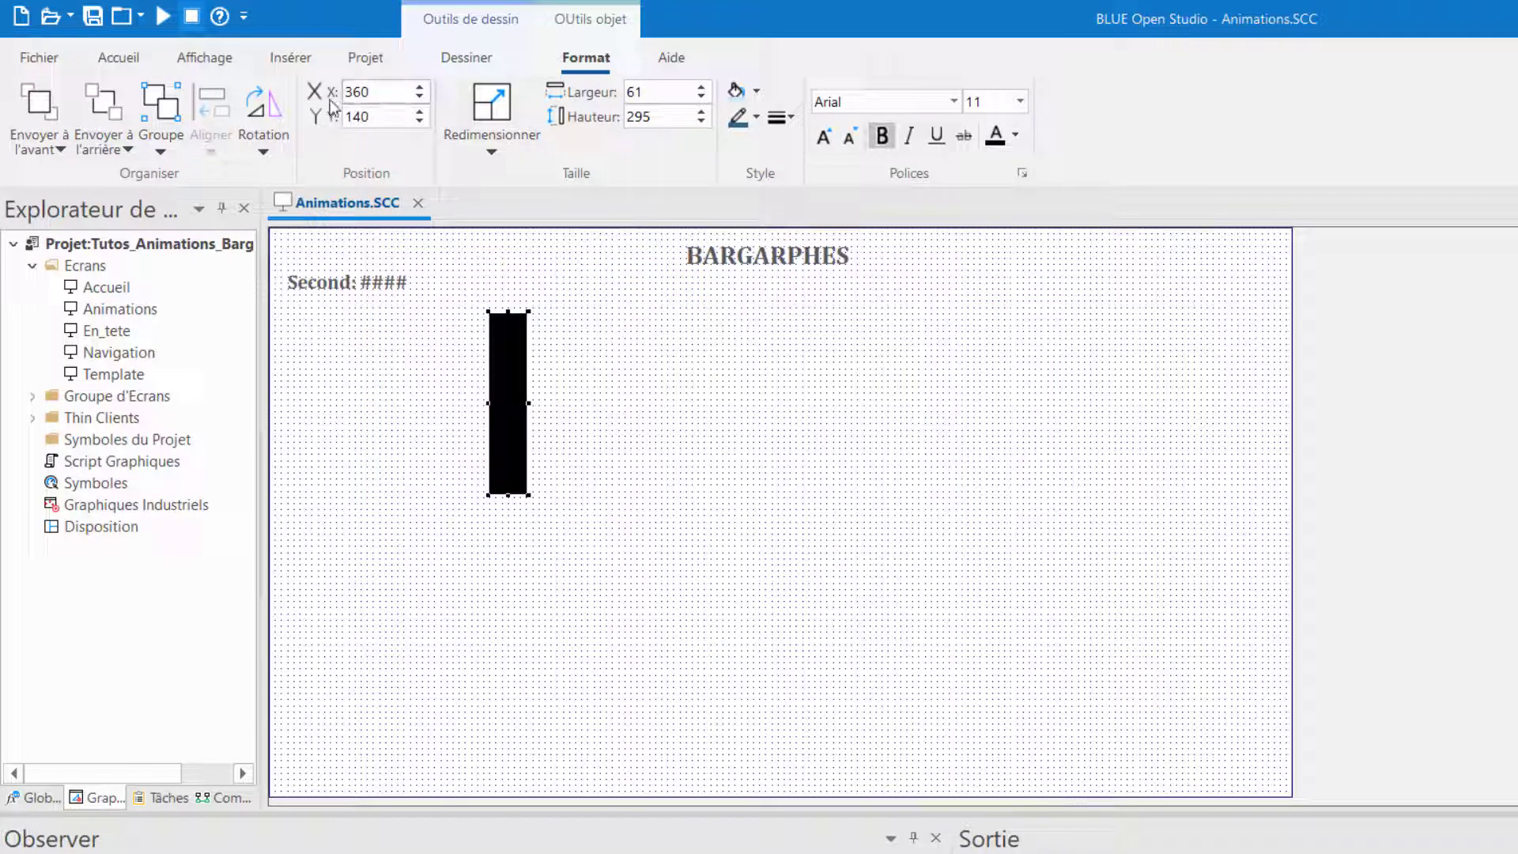
- Add a Bargraphe animation to the black rectangle and open its properties
{"action": "left_click", "coordinate": [448, 70]}
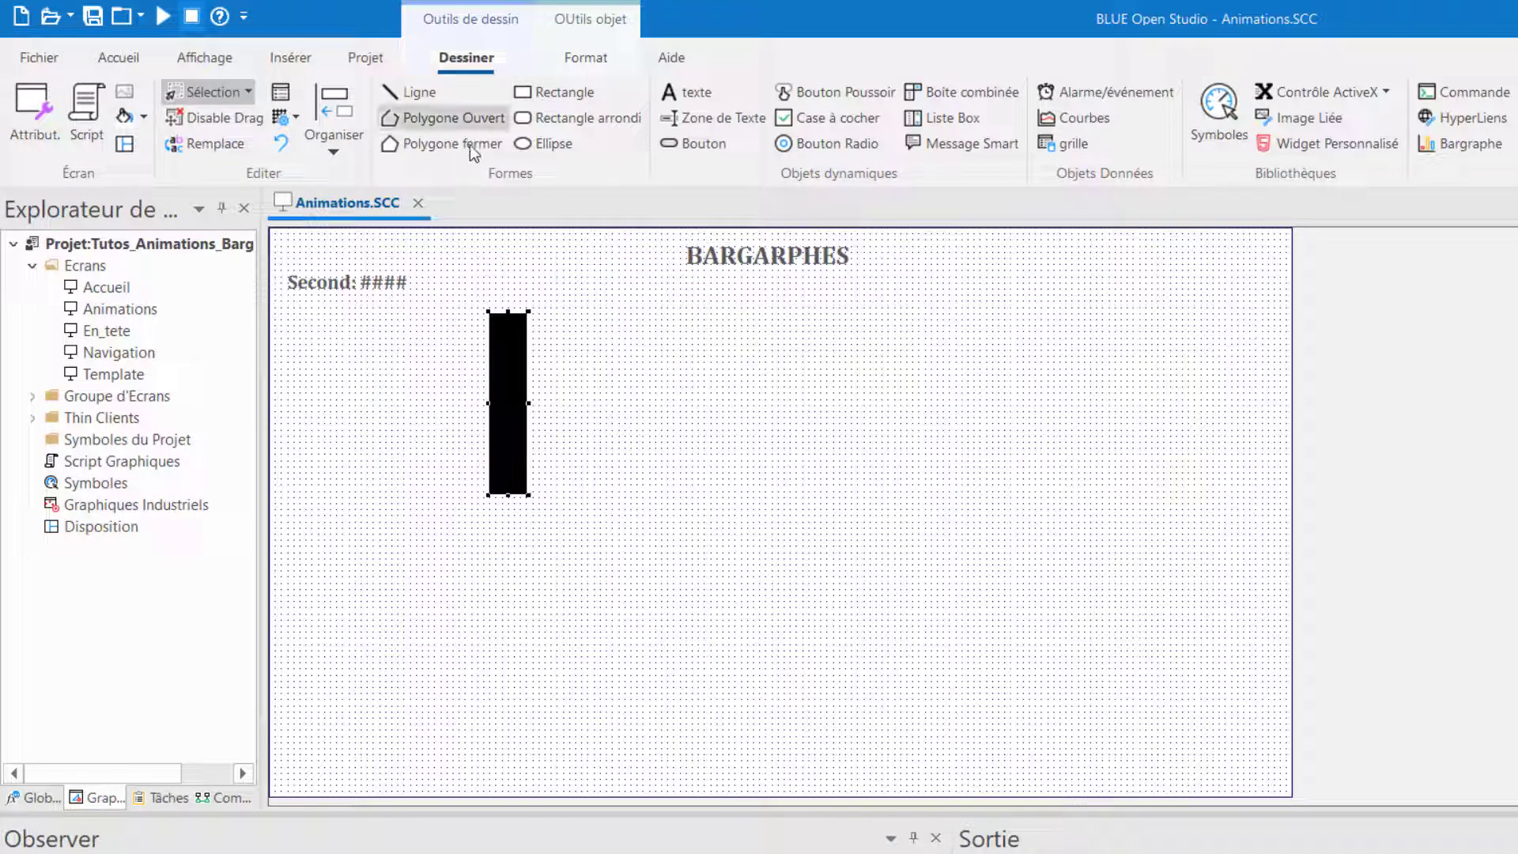
{"action": "left_click", "coordinate": [533, 363]}
{"action": "left_click", "coordinate": [496, 400]}
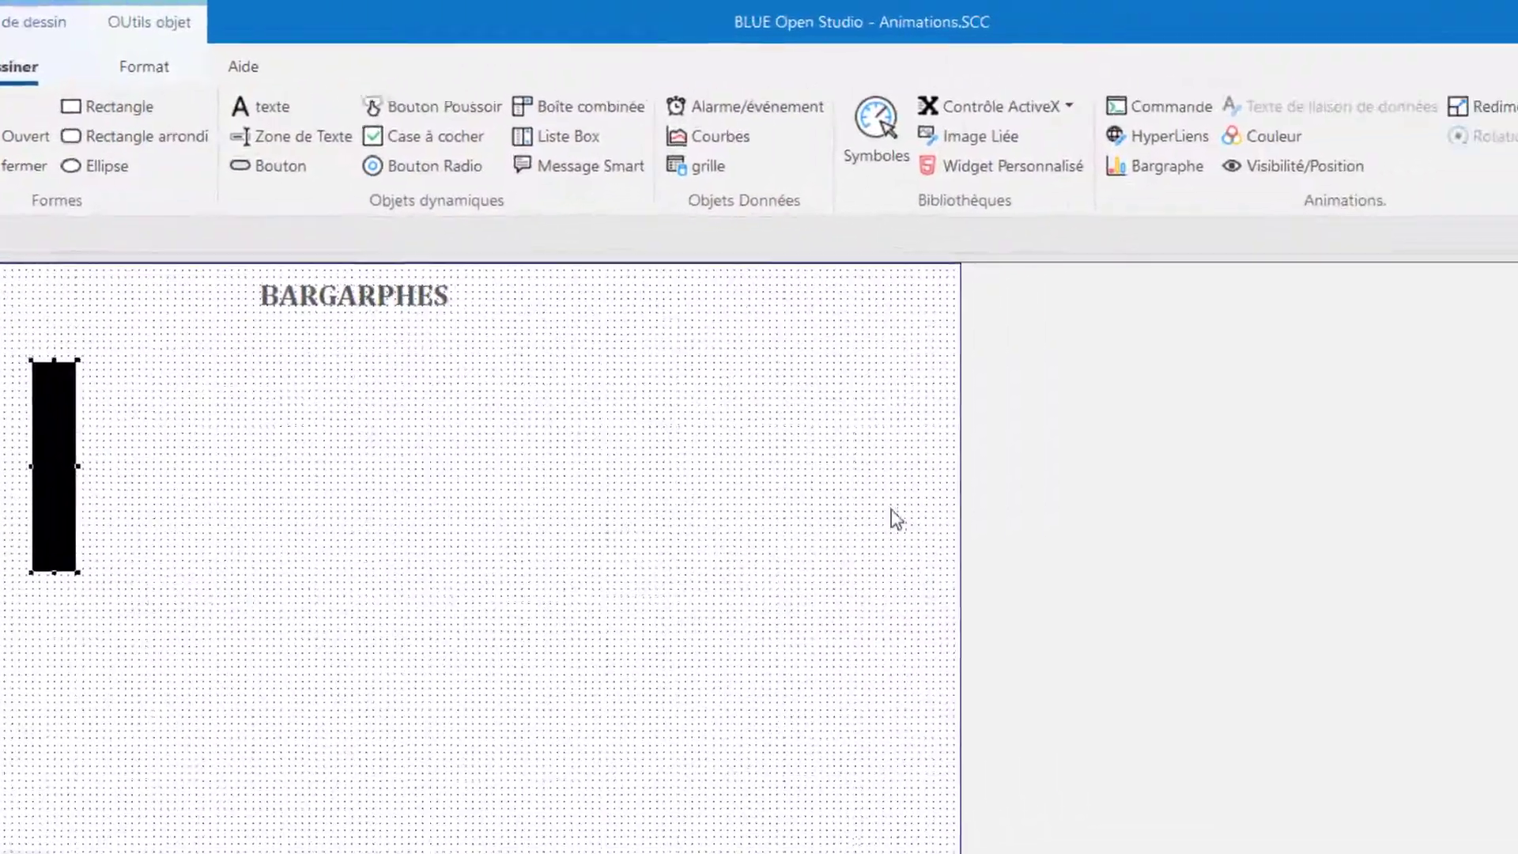
{"action": "left_click", "coordinate": [1440, 150]}
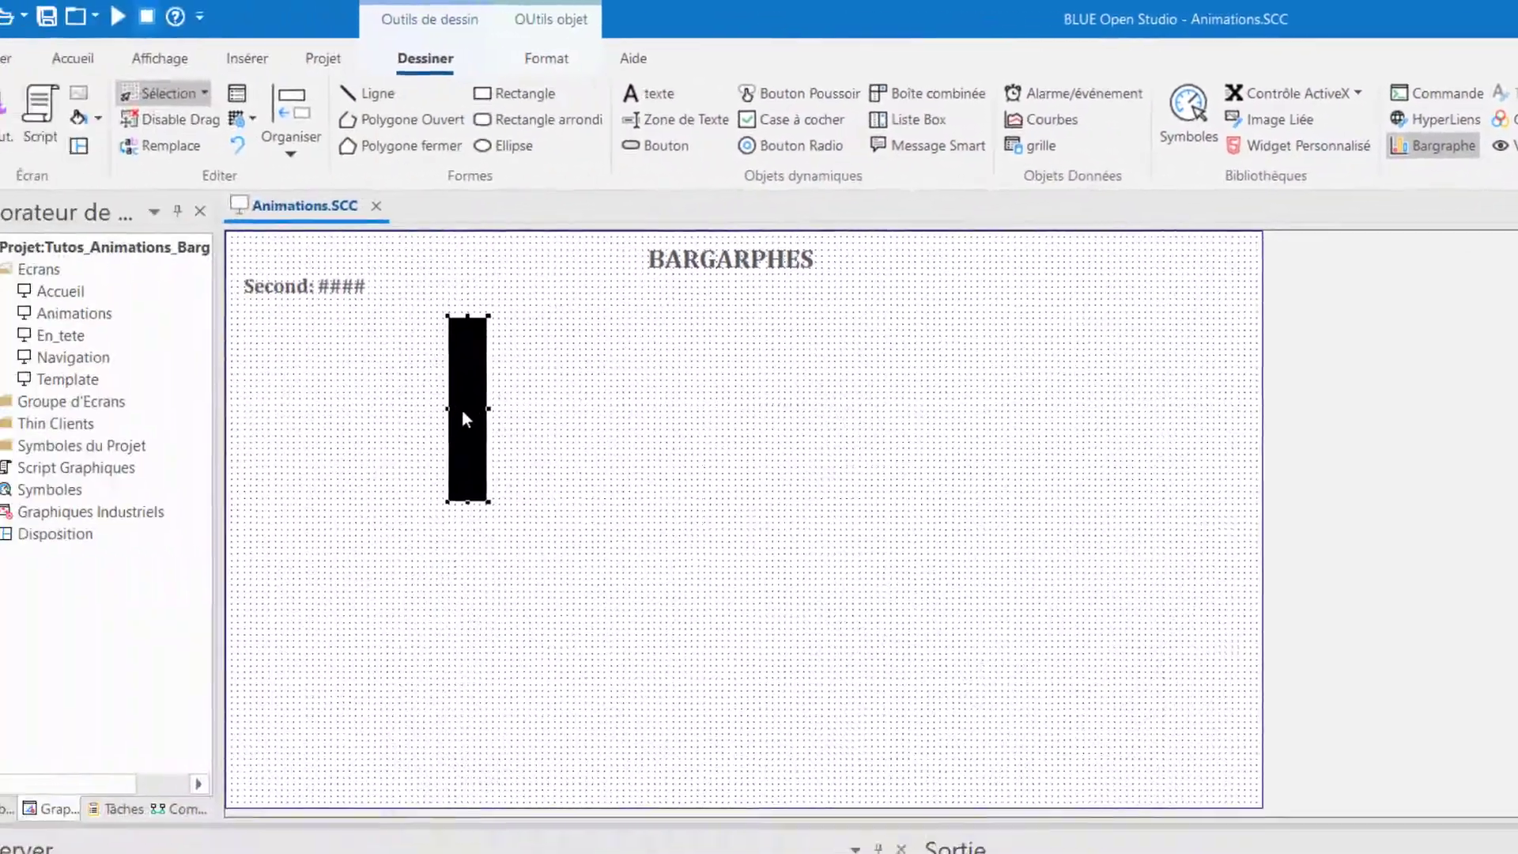
{"action": "double_click", "coordinate": [507, 404]}
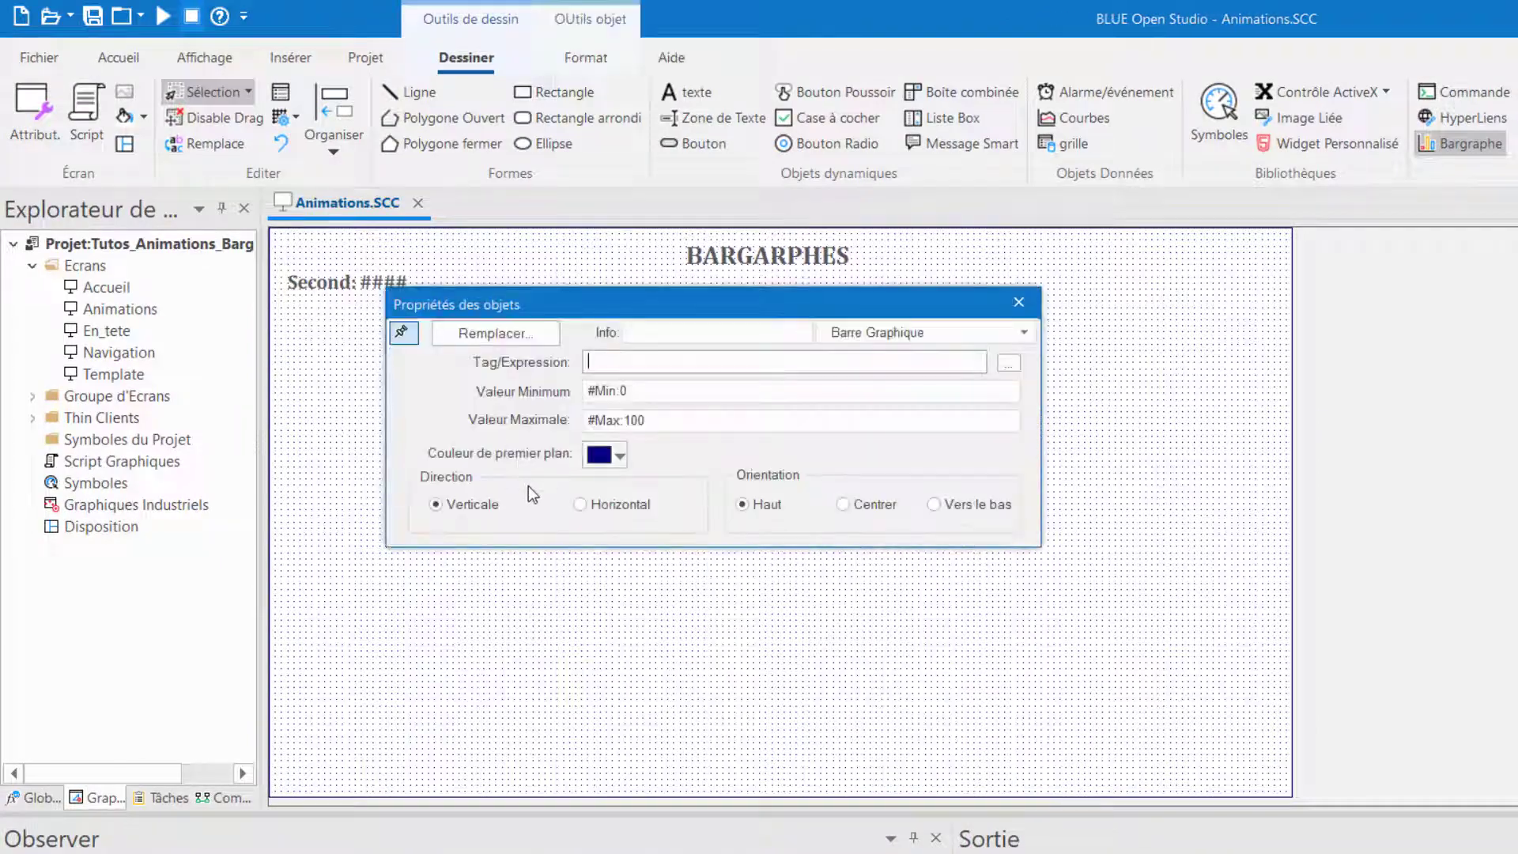
- Examine the bar graph's tag, minimum and maximum settings and compare the orientation options for horizontal and vertical directions
{"action": "left_click", "coordinate": [602, 366]}
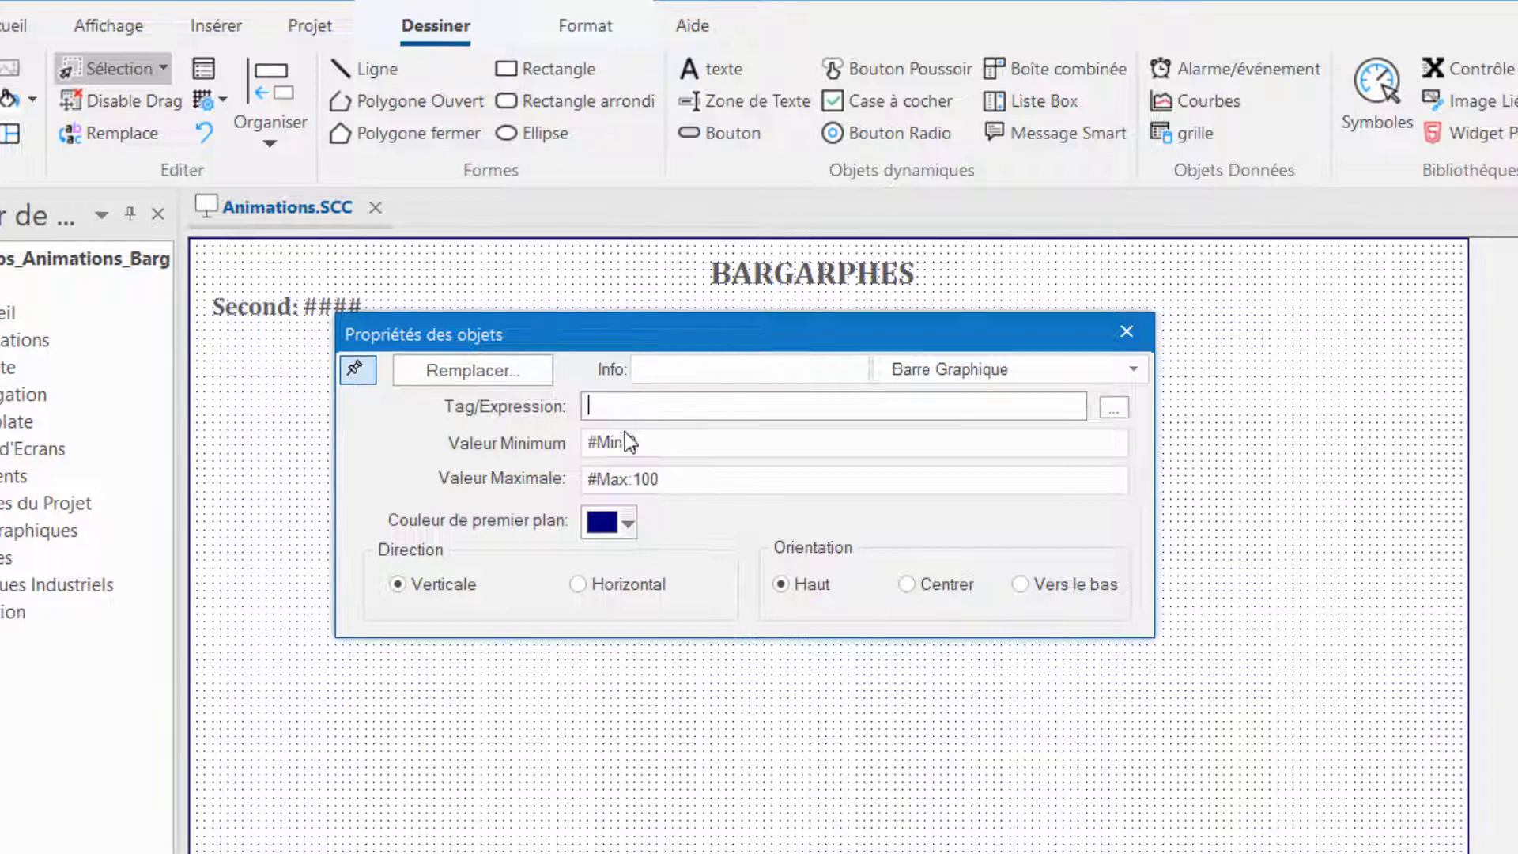
{"action": "left_click_drag", "start_coordinate": [650, 444], "coordinate": [592, 447]}
{"action": "left_click_drag", "start_coordinate": [707, 474], "coordinate": [575, 479]}
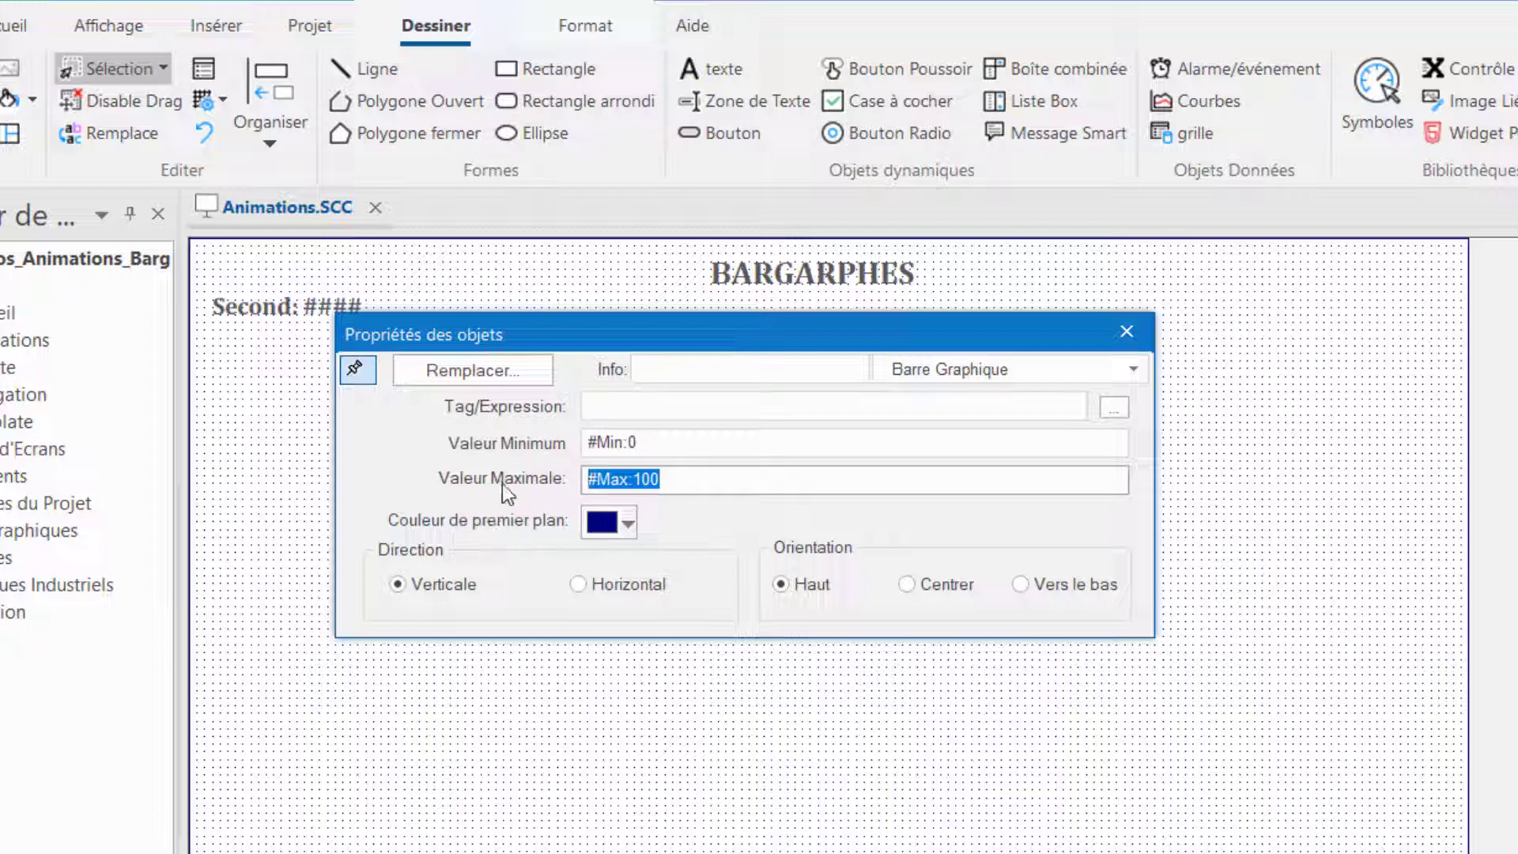
{"action": "left_click", "coordinate": [673, 480]}
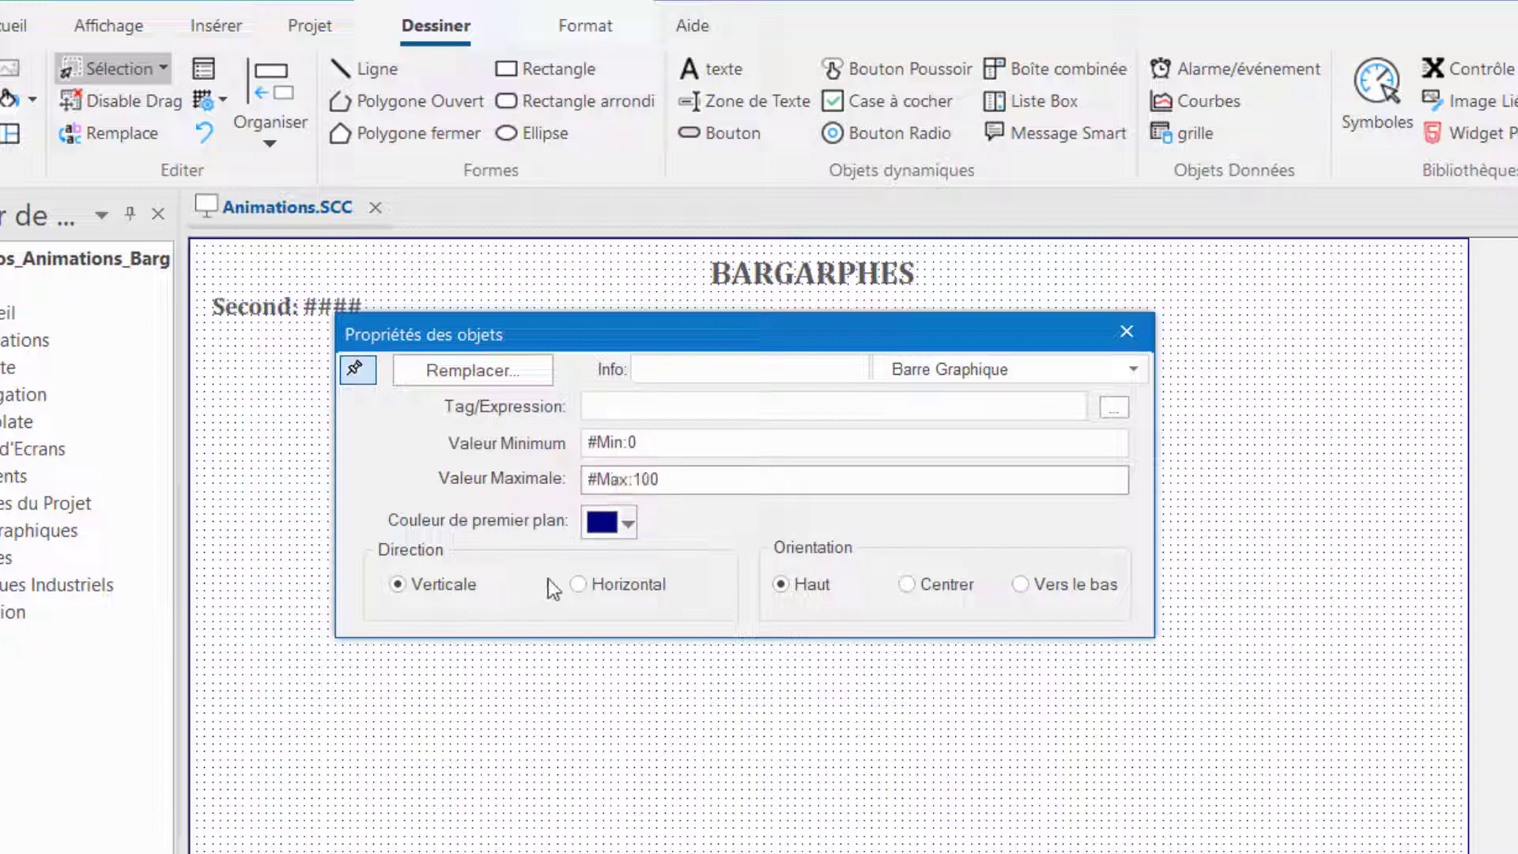
{"action": "left_click", "coordinate": [581, 586]}
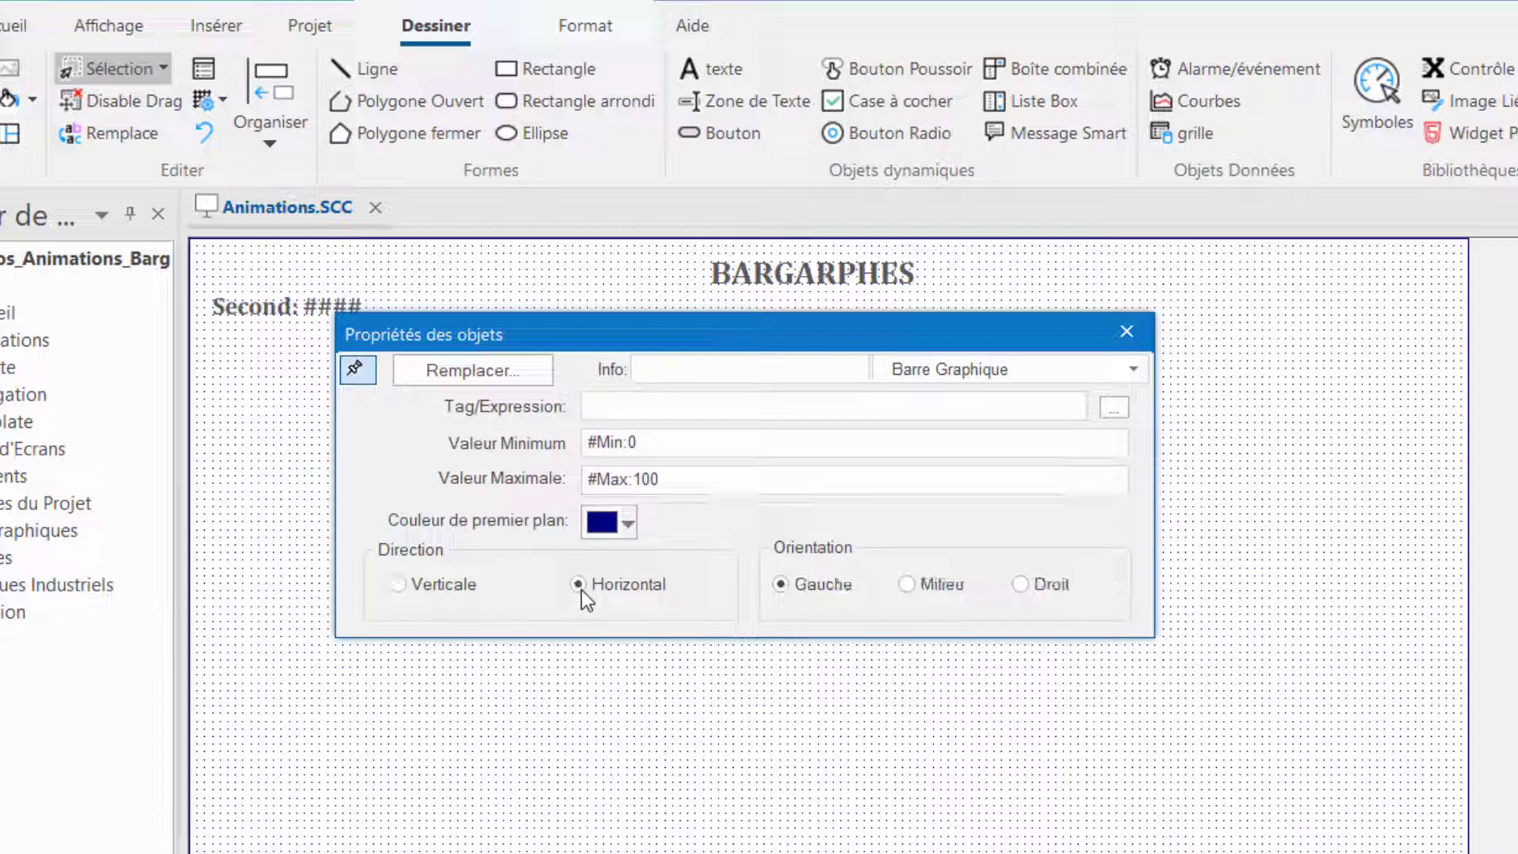
{"action": "left_click", "coordinate": [443, 594]}
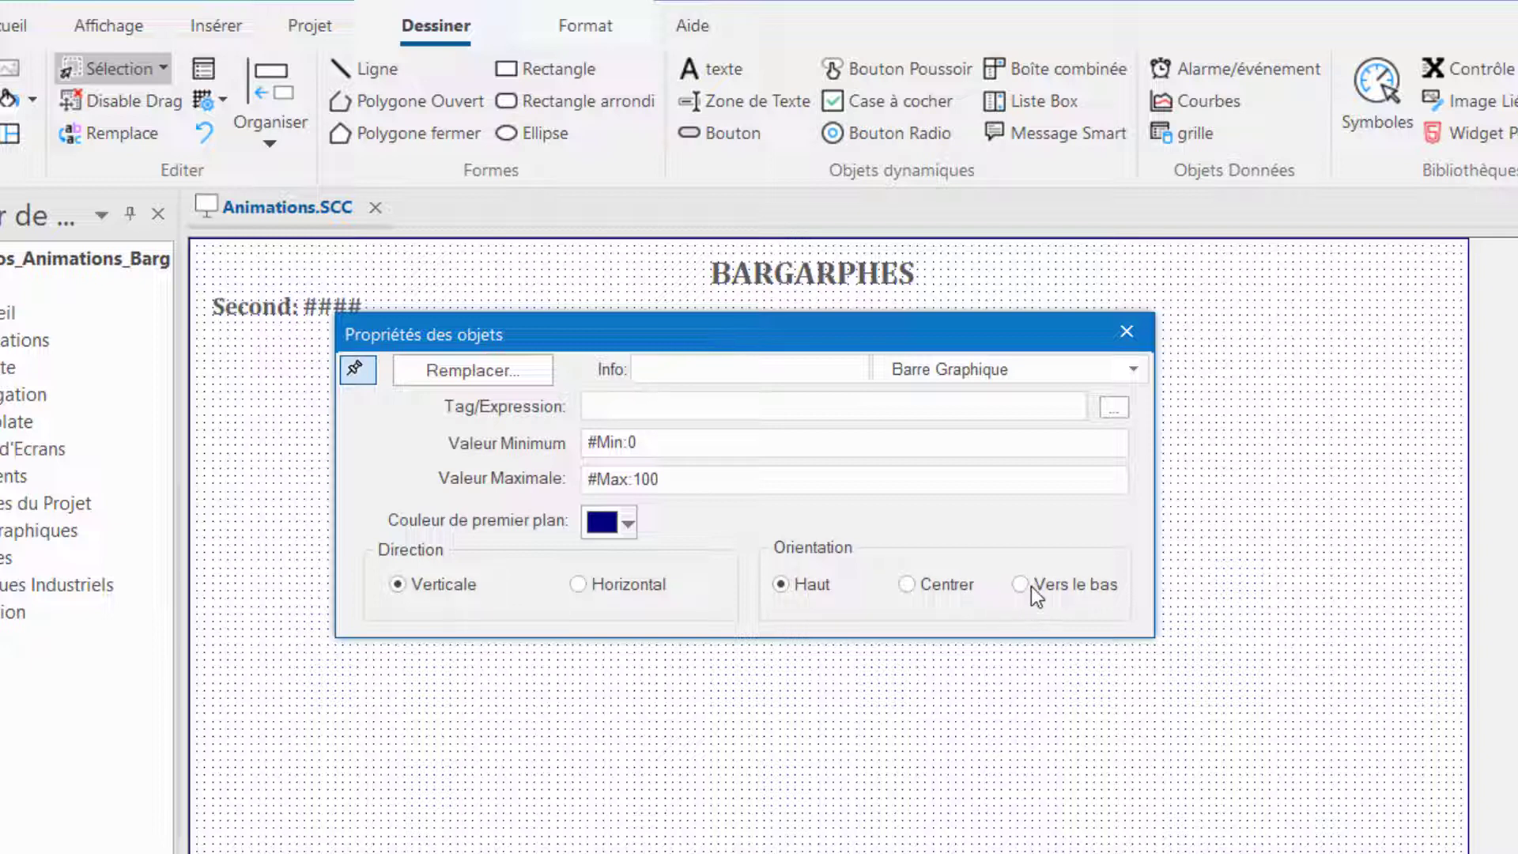
{"action": "left_click", "coordinate": [579, 586]}
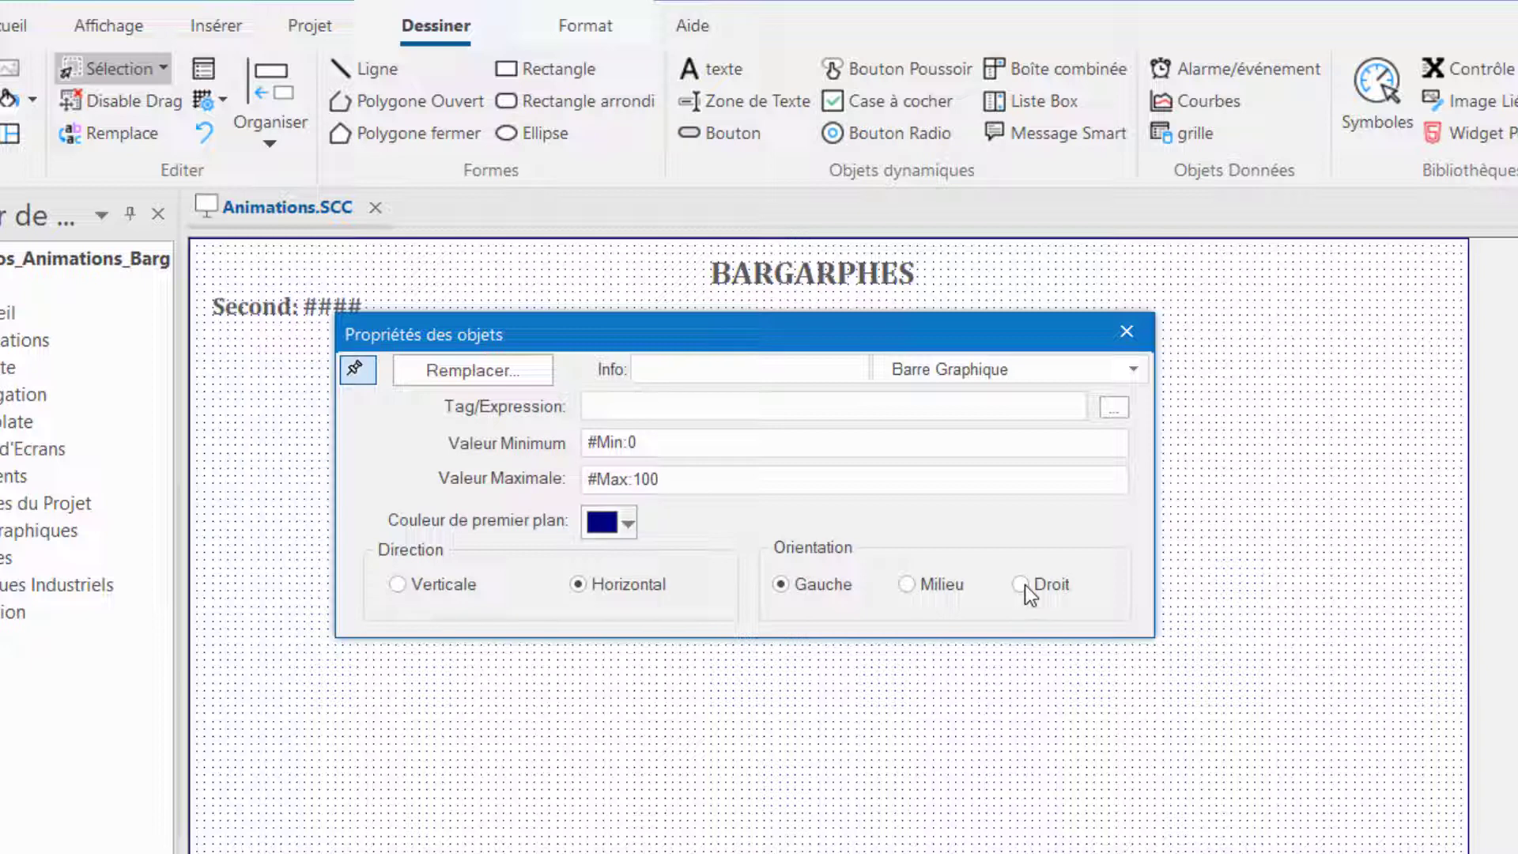
{"action": "left_click", "coordinate": [454, 589]}
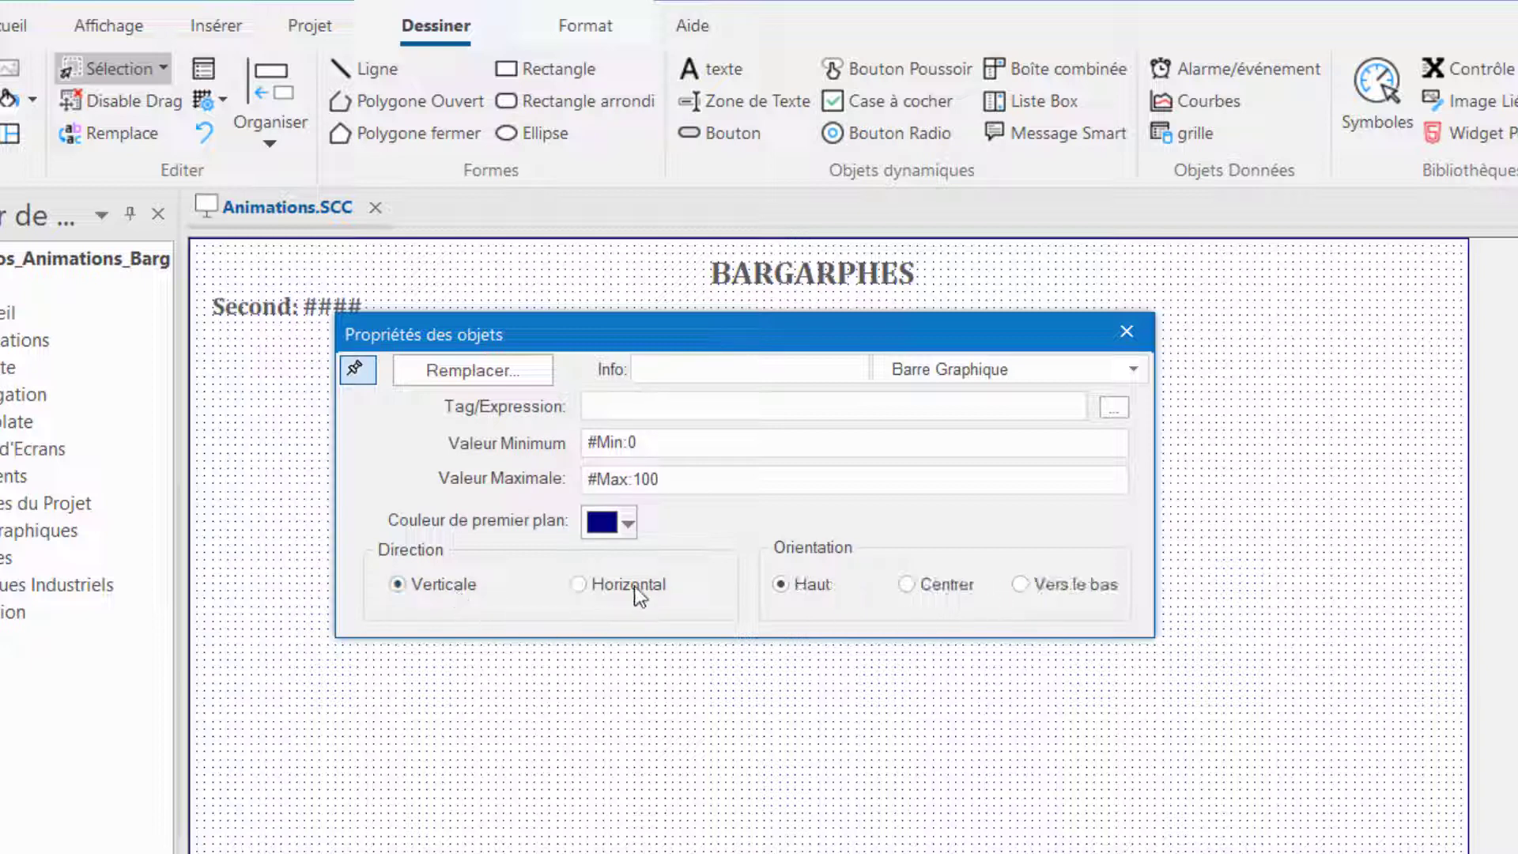
- Set the bar graph's foreground colour to light blue and link it to the tag Second
{"action": "left_click", "coordinate": [629, 522]}
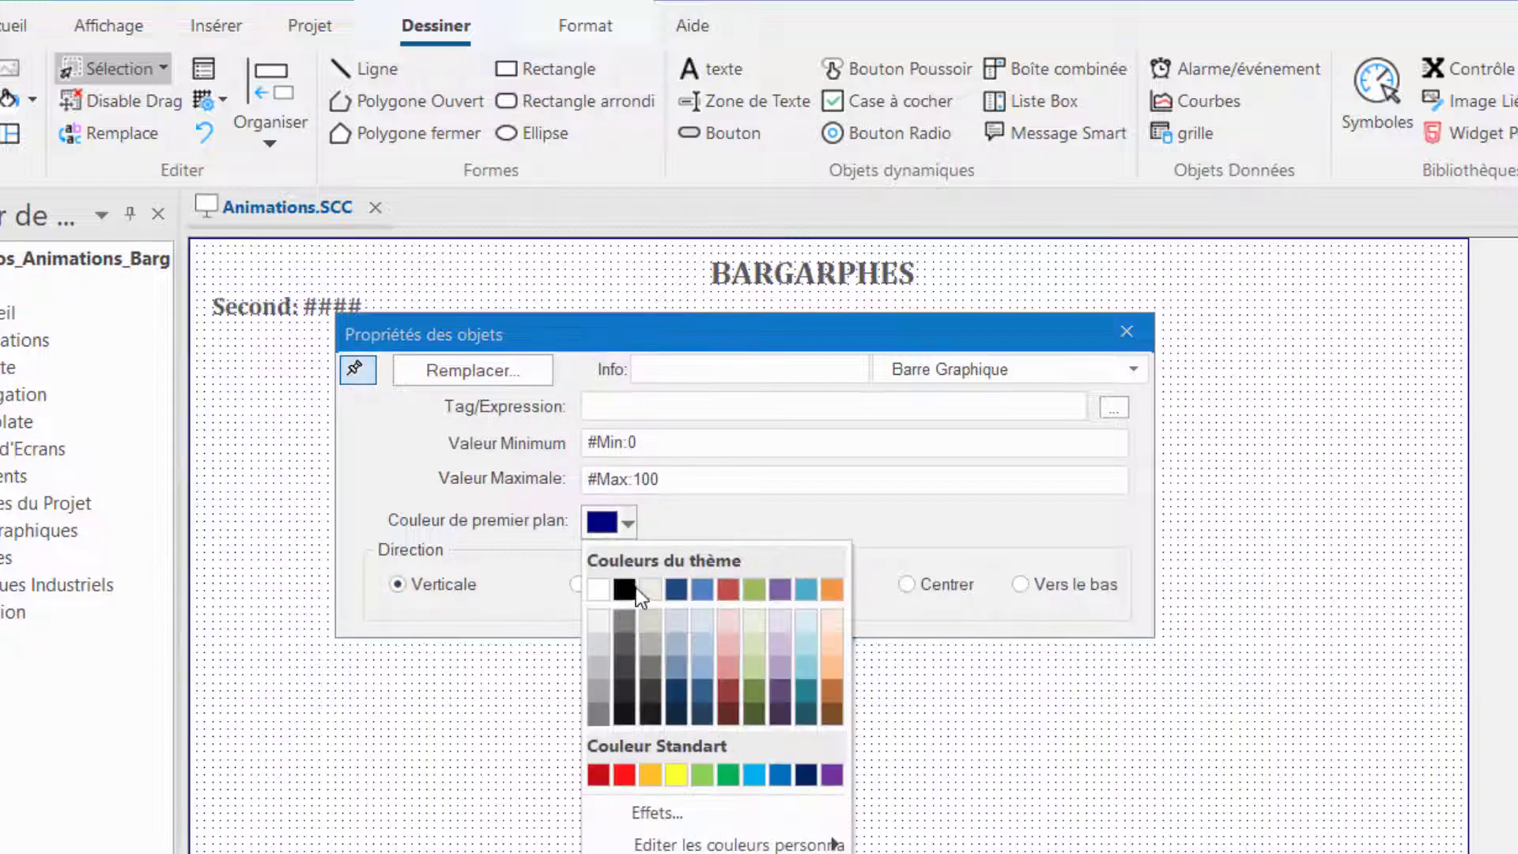
{"action": "left_click", "coordinate": [702, 669]}
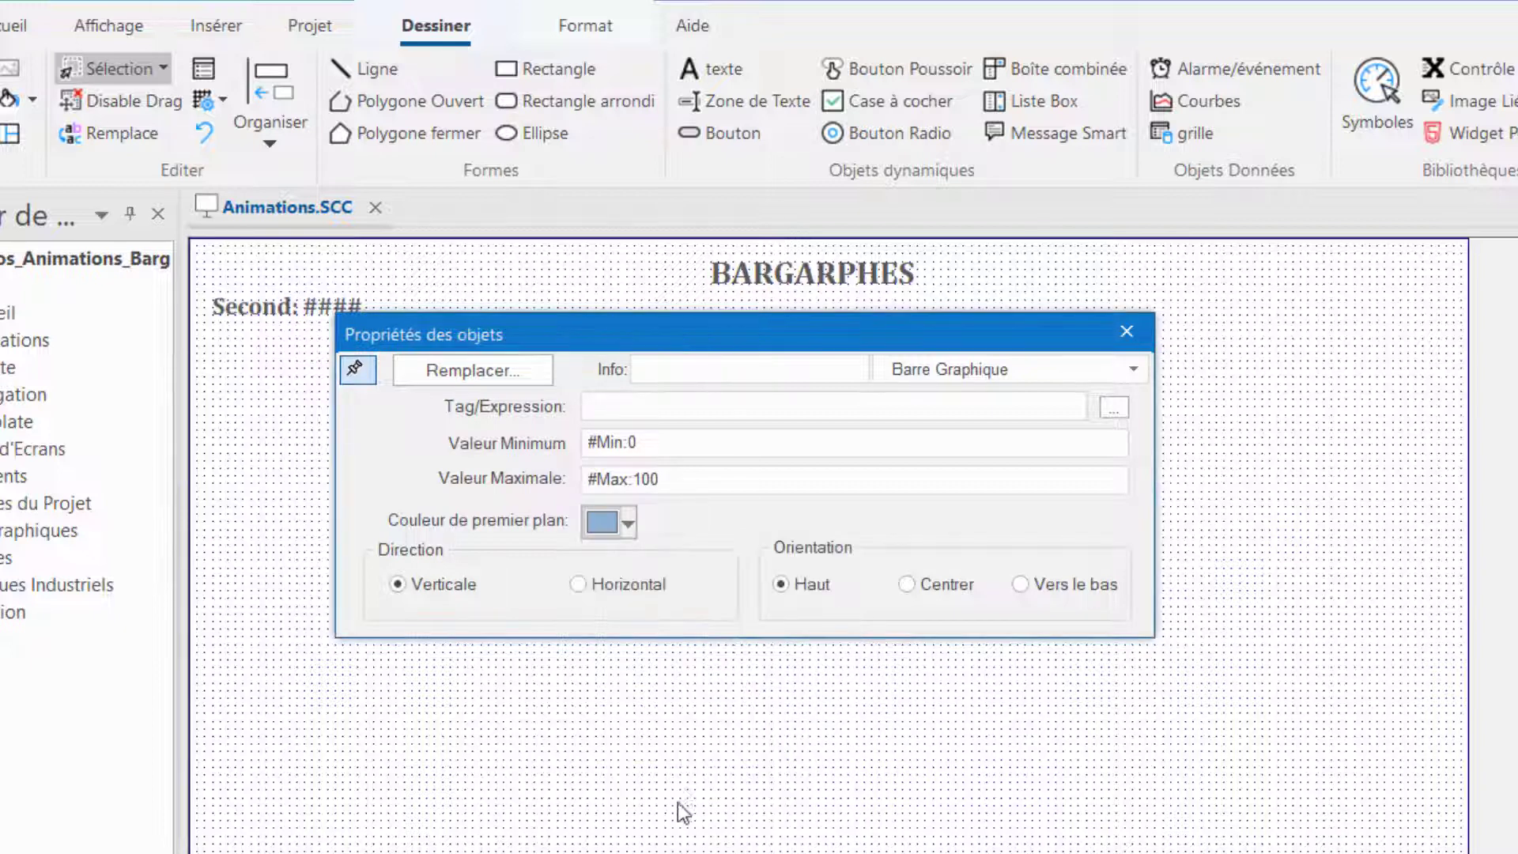
{"action": "left_click", "coordinate": [632, 407]}
{"action": "type", "text": "Second"}
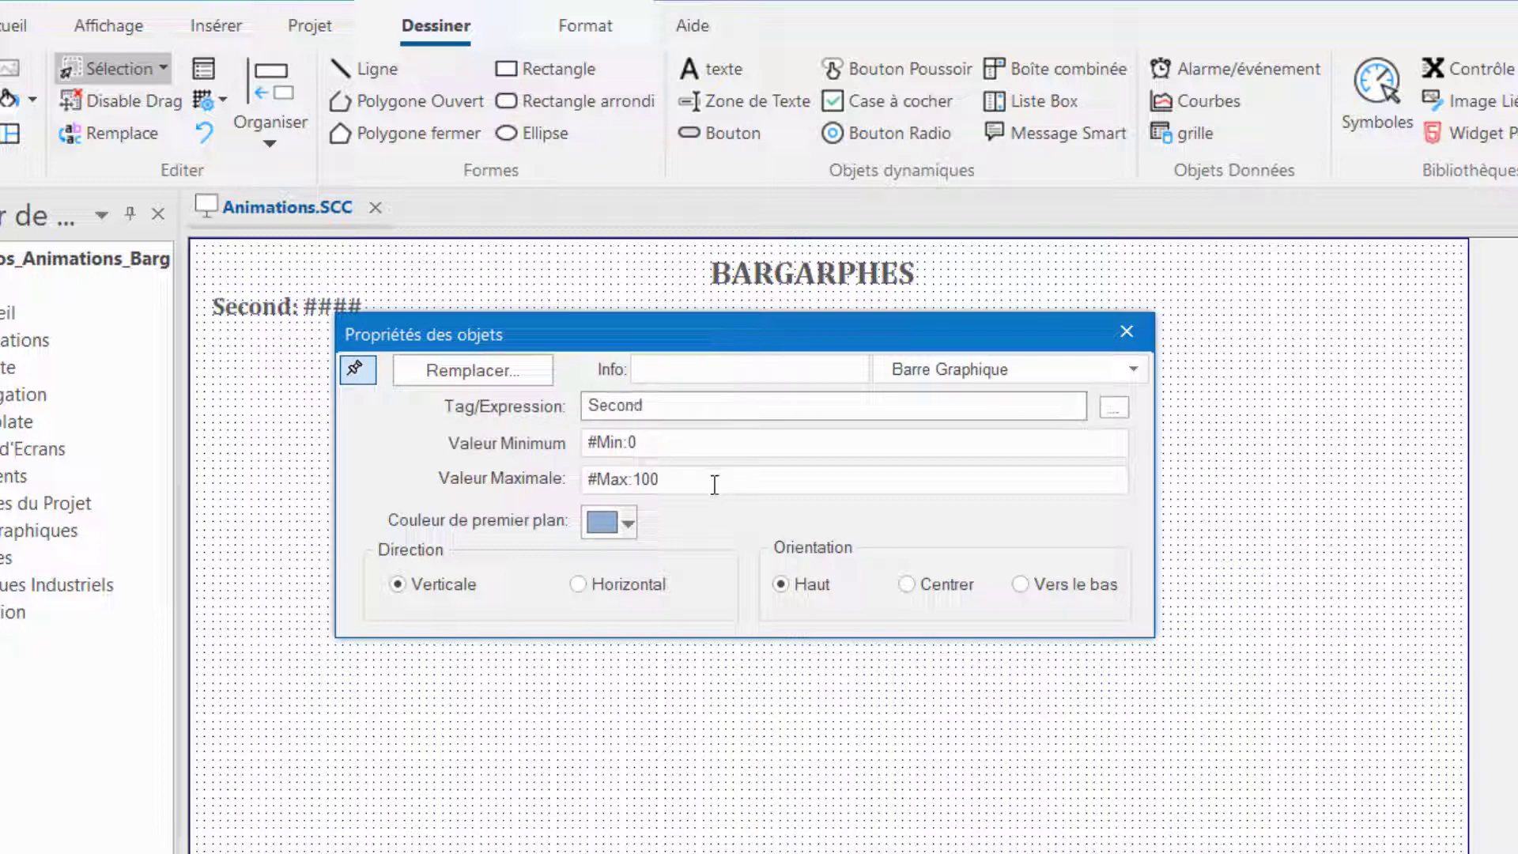
- Set the bar graph's maximum value to 59 and close its properties
{"action": "left_click", "coordinate": [640, 479]}
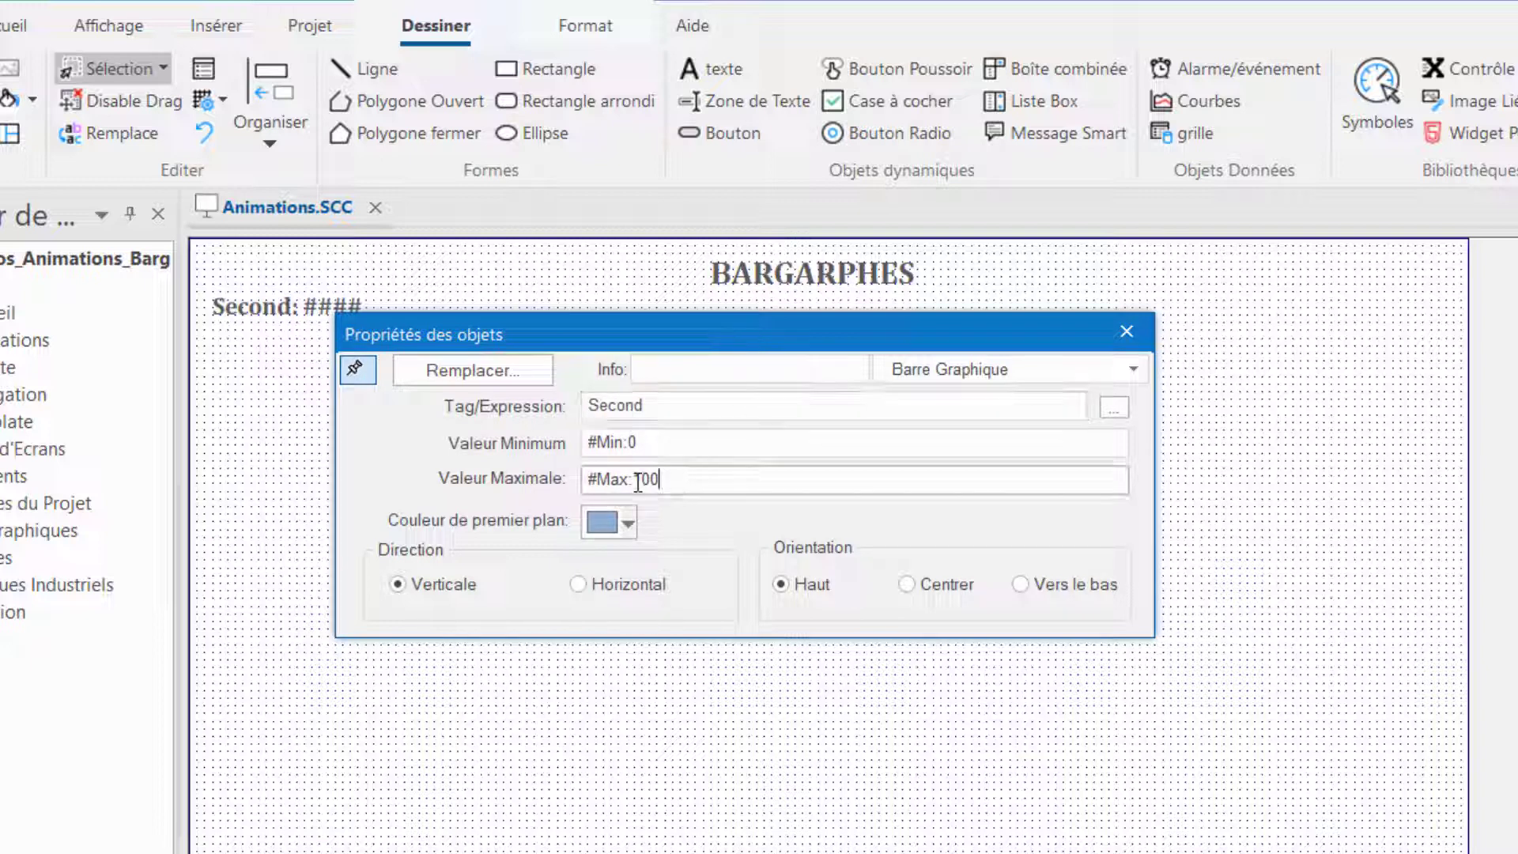
{"action": "double_click", "coordinate": [637, 478]}
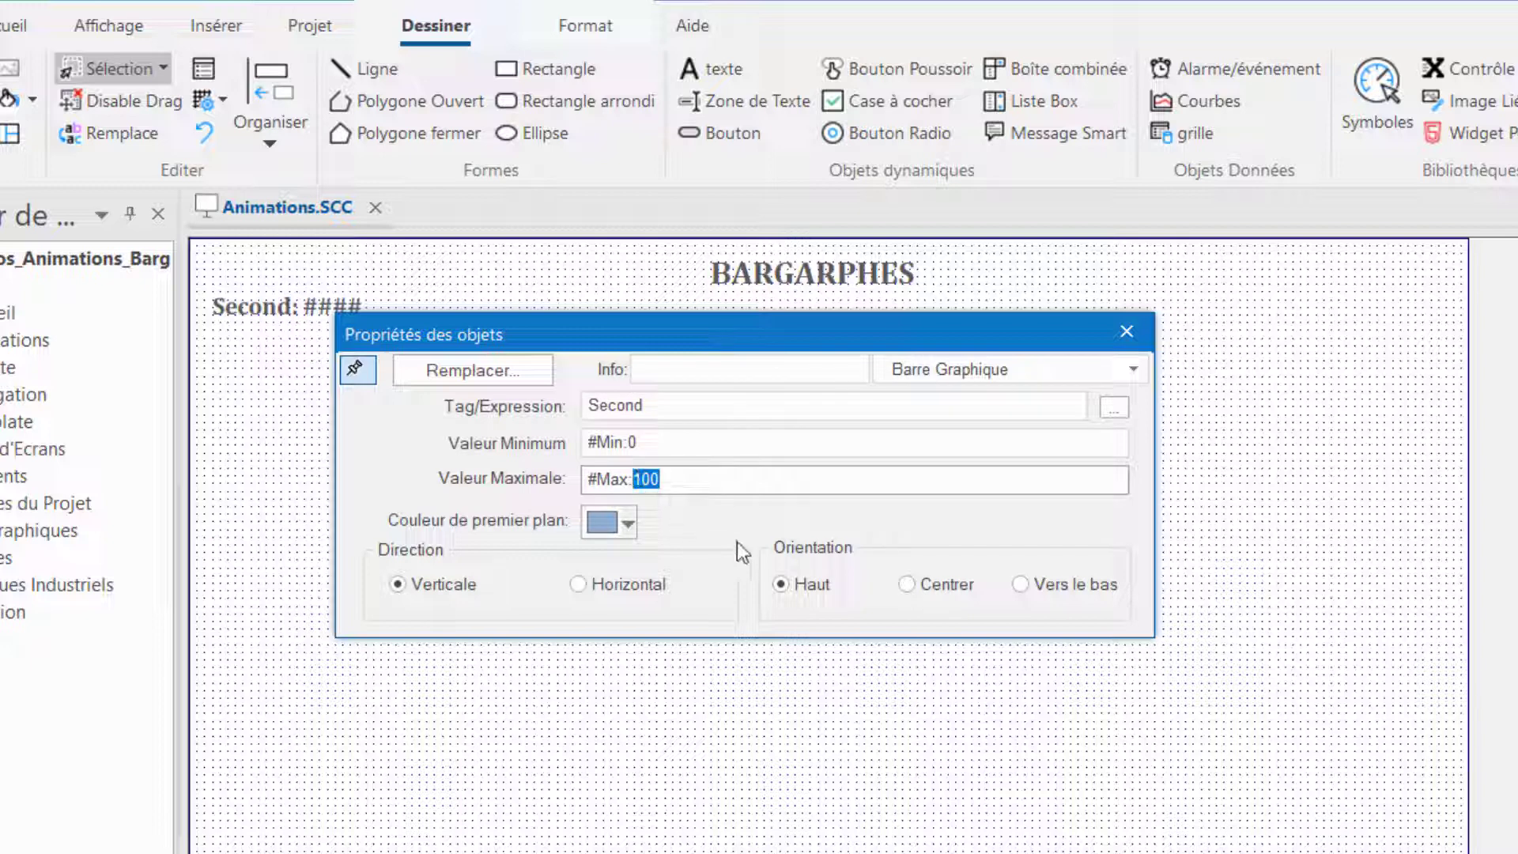
{"action": "type", "text": "59"}
{"action": "left_click_drag", "start_coordinate": [702, 485], "coordinate": [595, 474]}
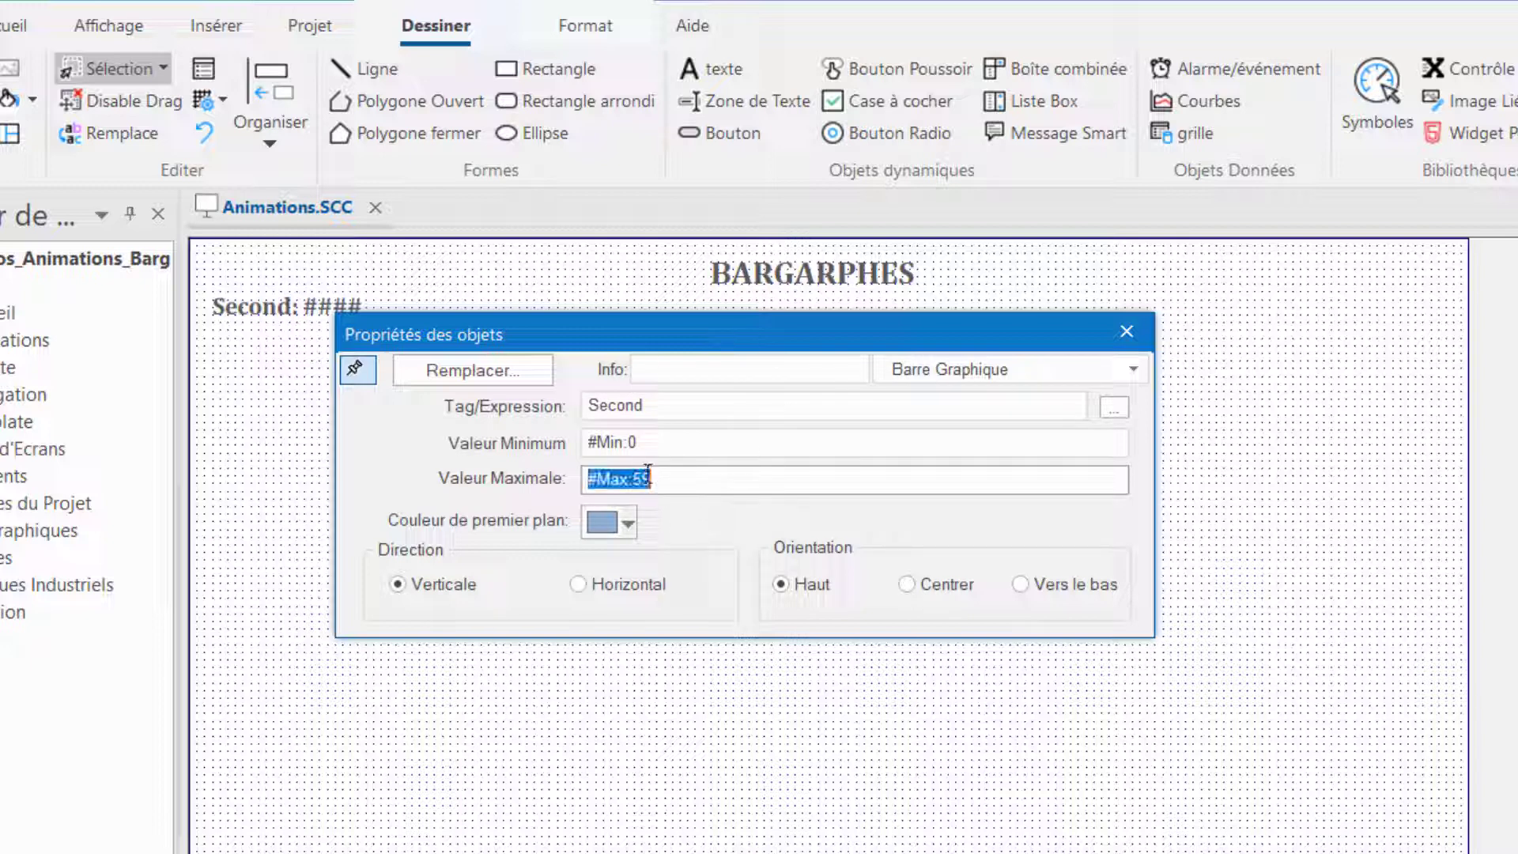
{"action": "left_click", "coordinate": [736, 479]}
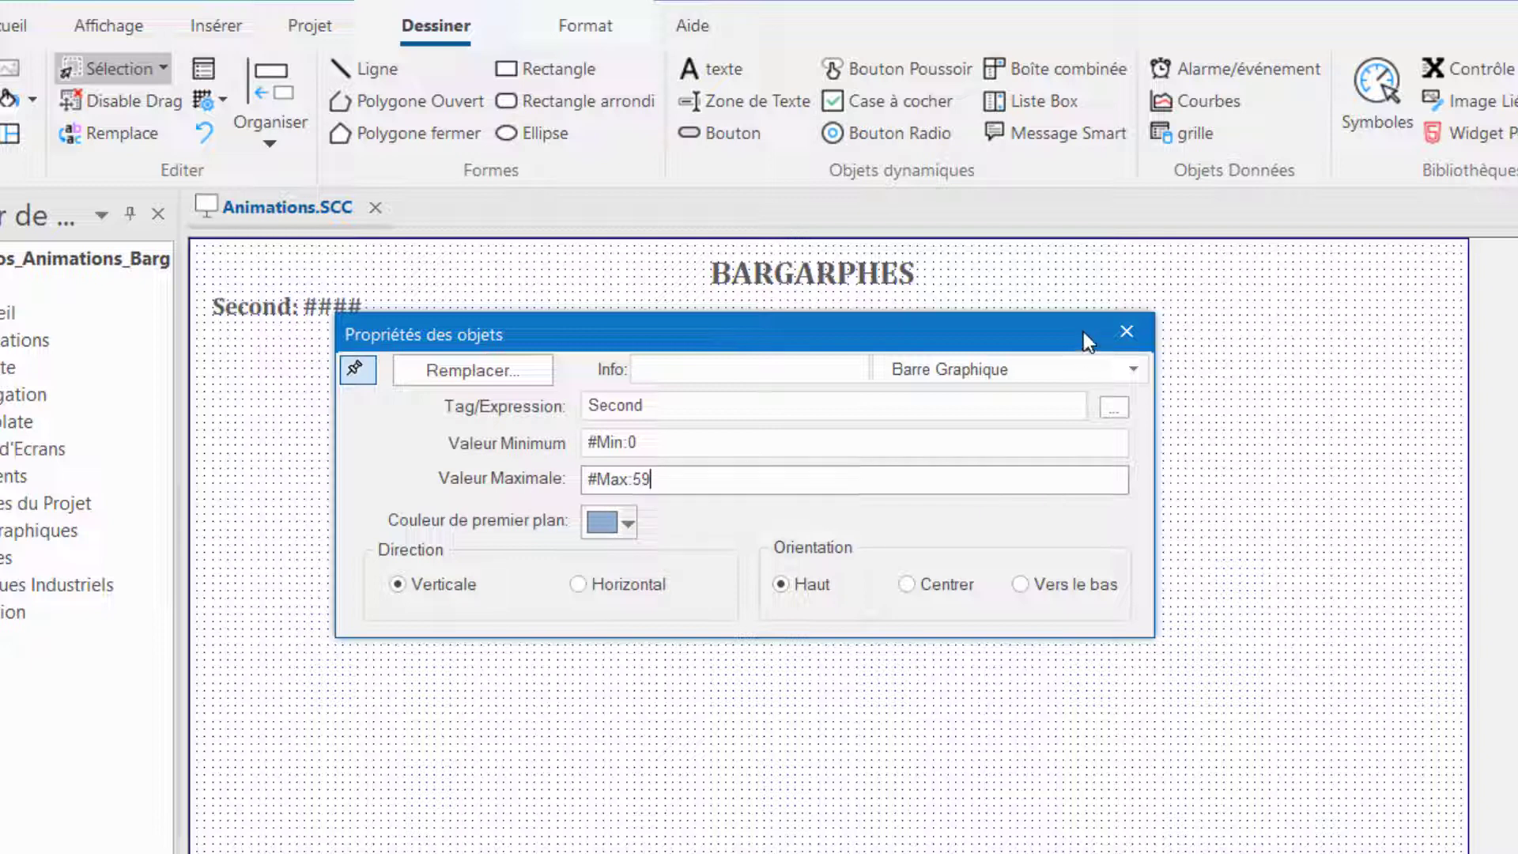
{"action": "left_click", "coordinate": [1122, 329]}
- Test the screen to watch the single bar graph follow the seconds, then stop the test
{"action": "right_click", "coordinate": [798, 473]}
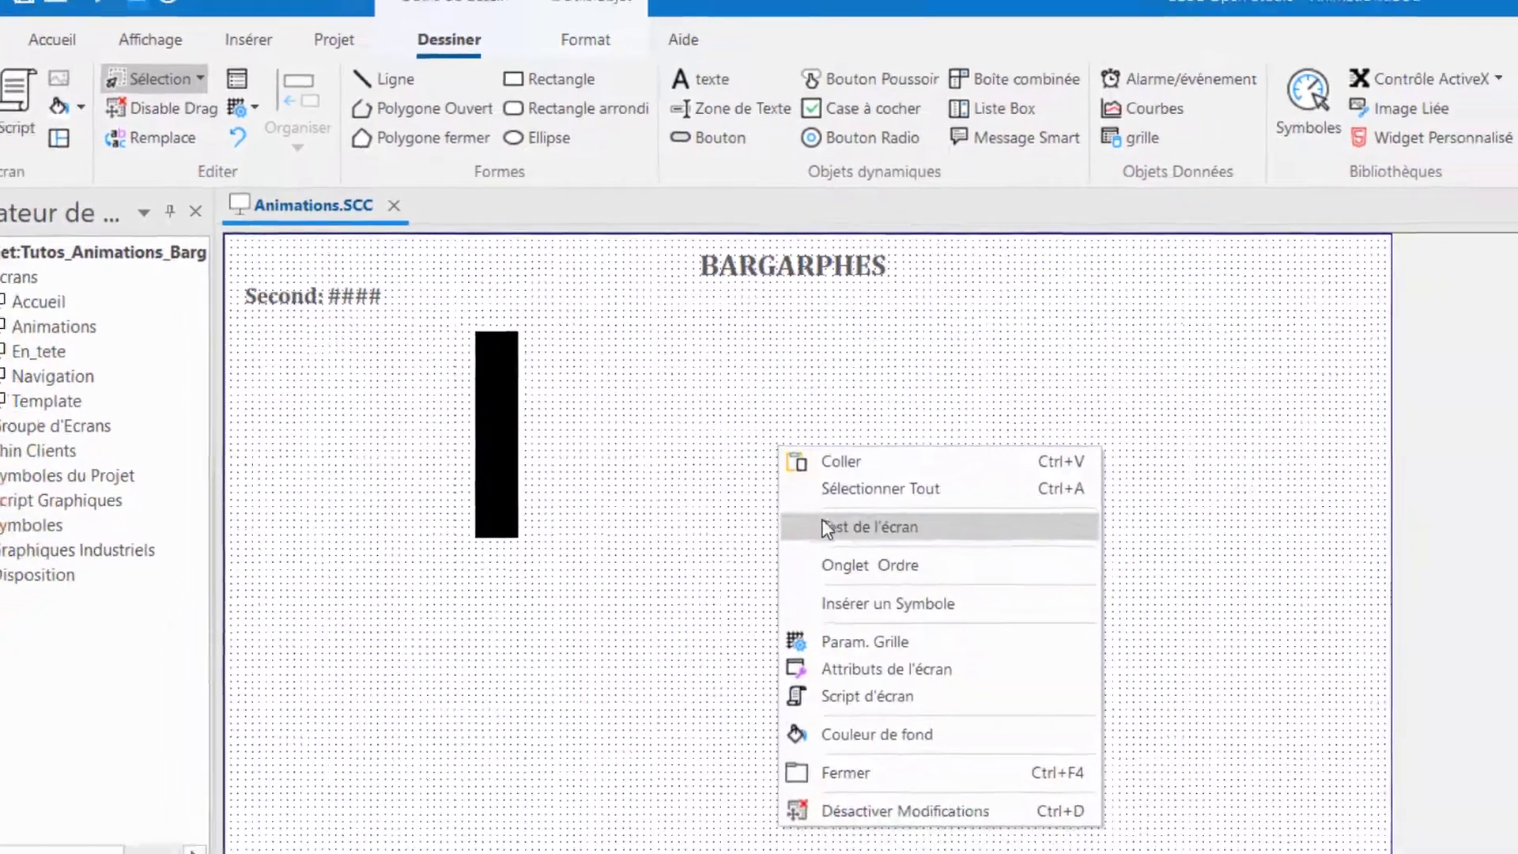
{"action": "left_click", "coordinate": [865, 557]}
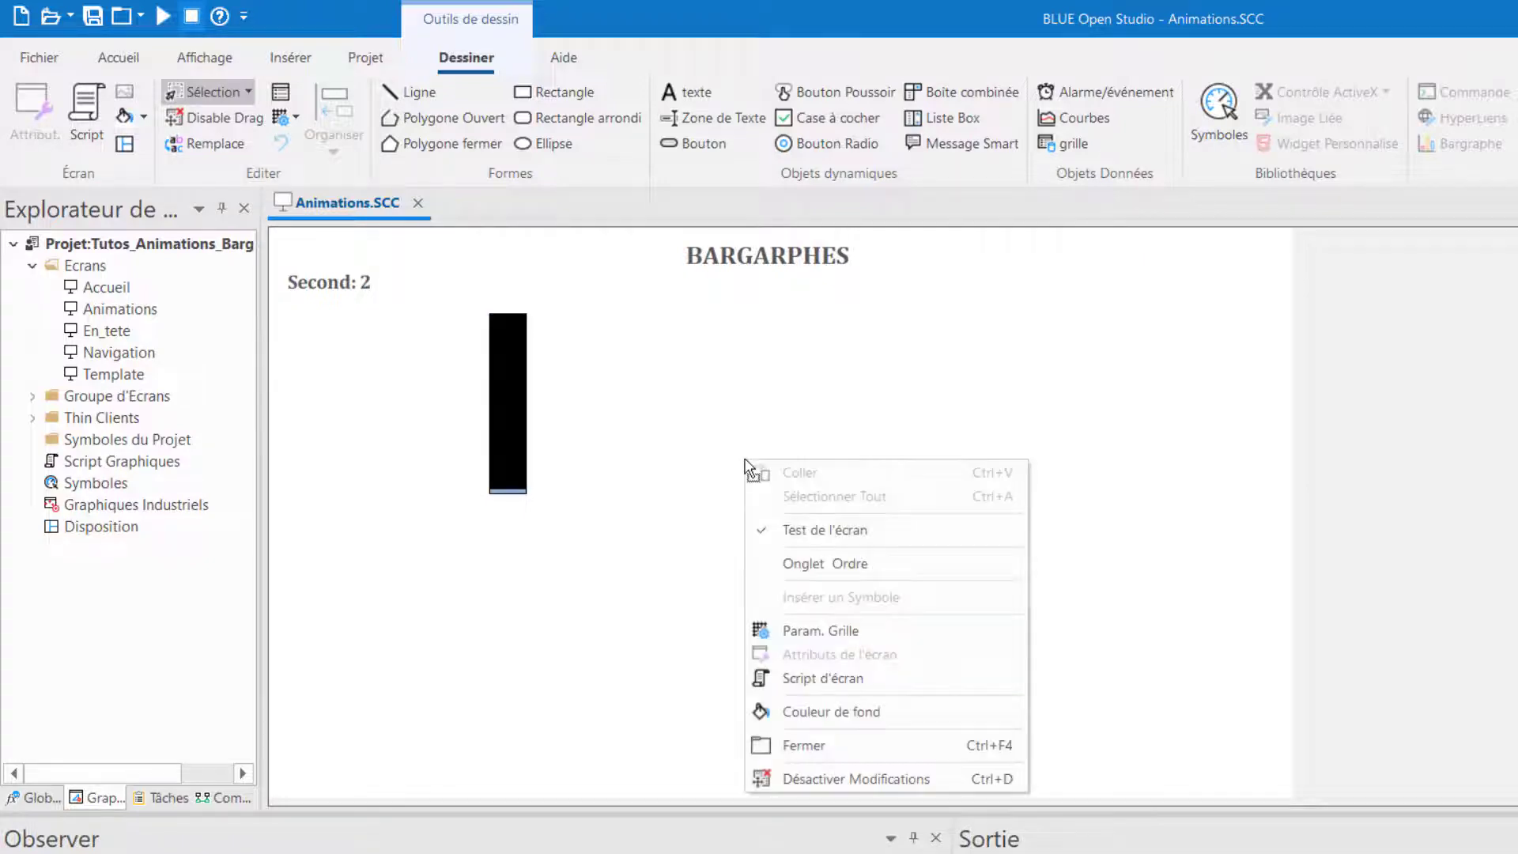
{"action": "right_click", "coordinate": [745, 458]}
{"action": "left_click", "coordinate": [782, 528]}
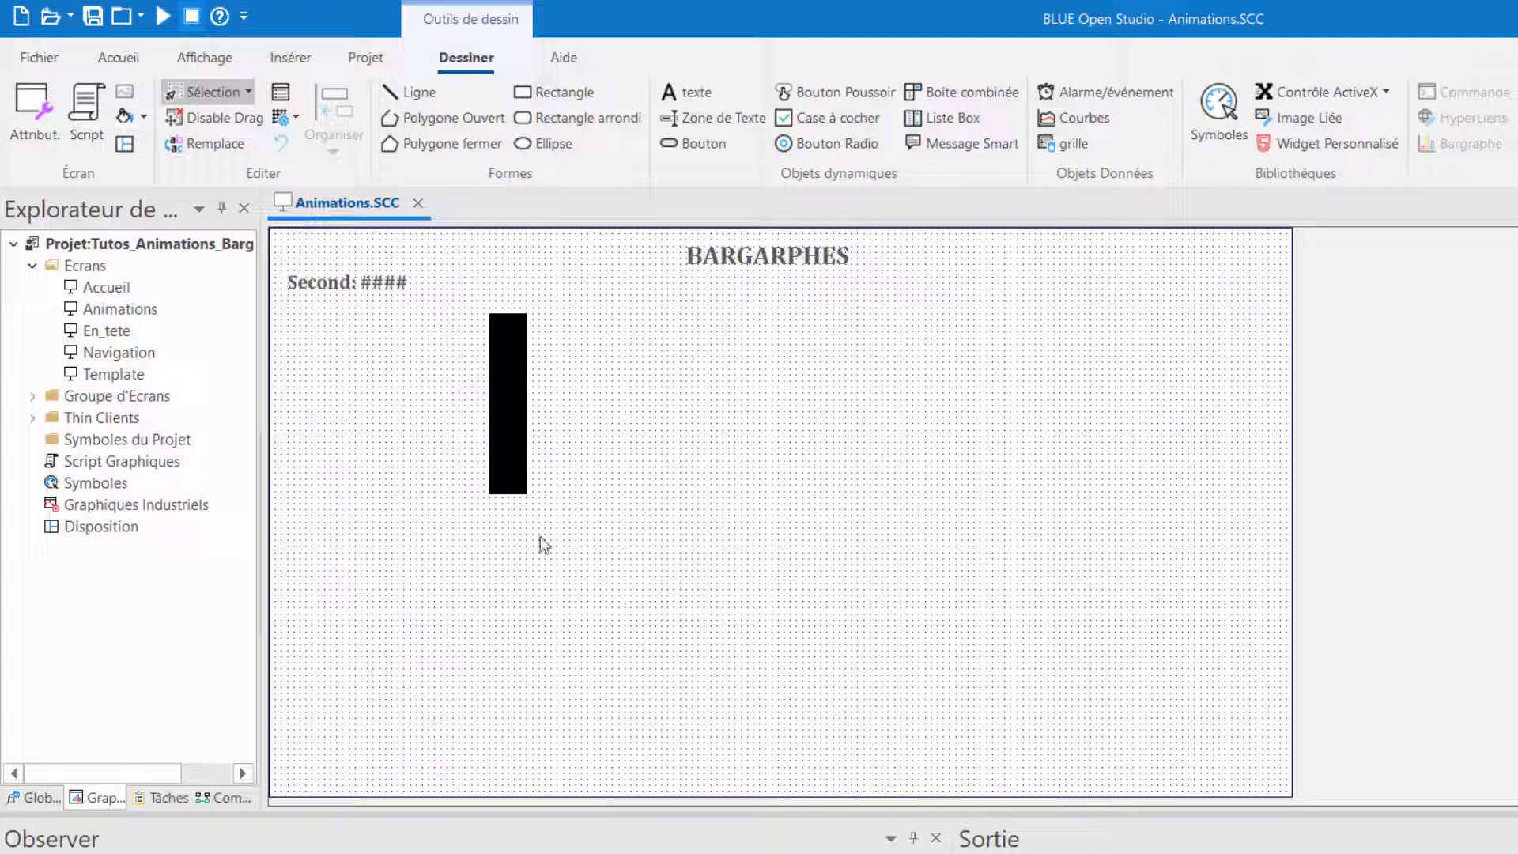
- Duplicate the bar graph to about X 820, Y 140 and set the copy's maximum value to 30
{"action": "left_click_drag", "start_coordinate": [495, 439], "coordinate": [781, 434]}
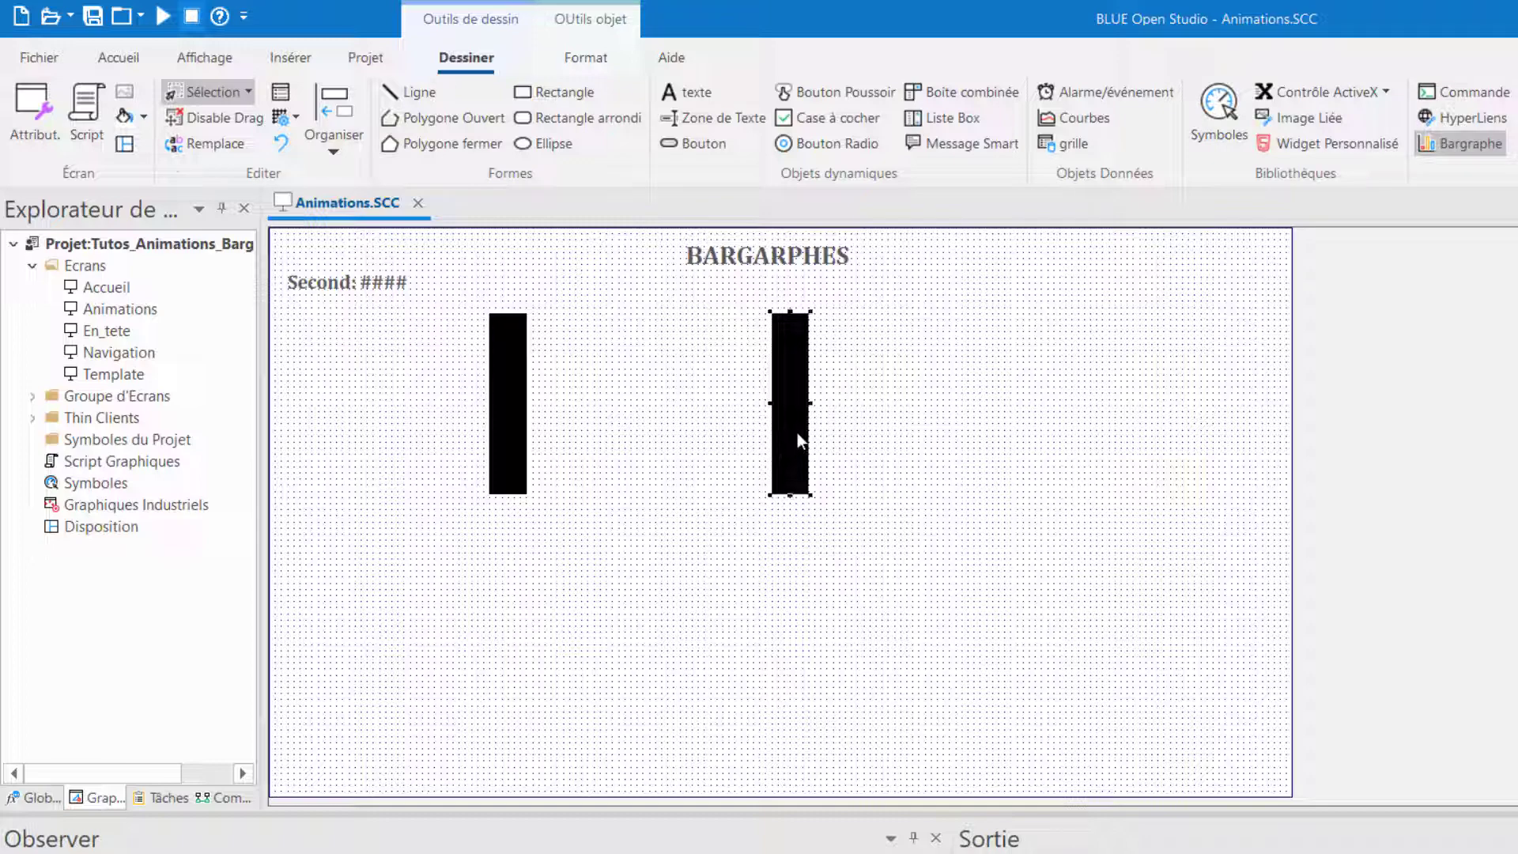
{"action": "double_click", "coordinate": [797, 433]}
{"action": "left_click_drag", "start_coordinate": [663, 421], "coordinate": [625, 421]}
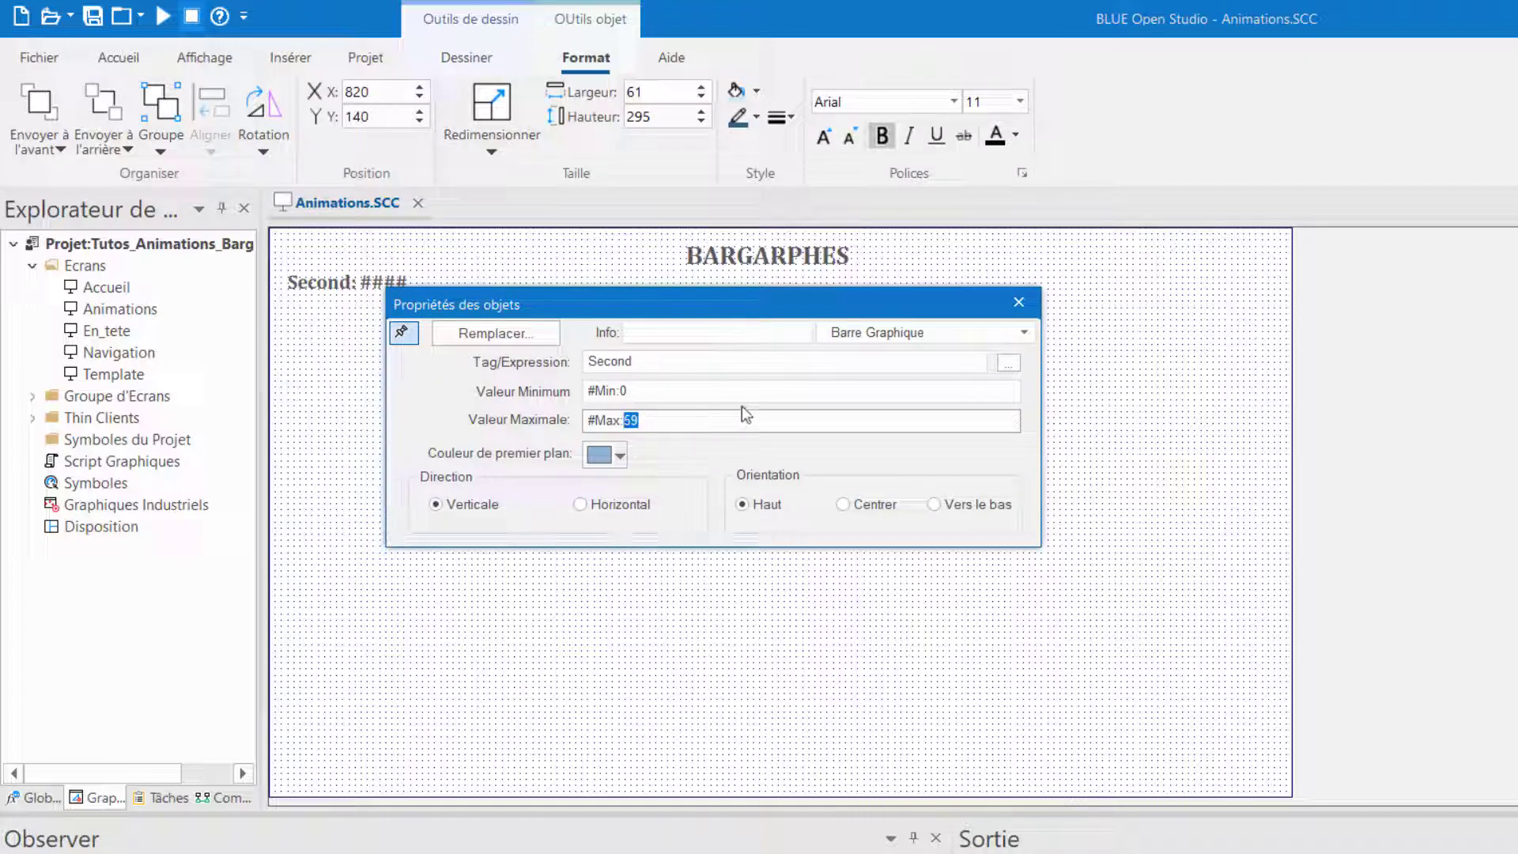
{"action": "type", "text": "30"}
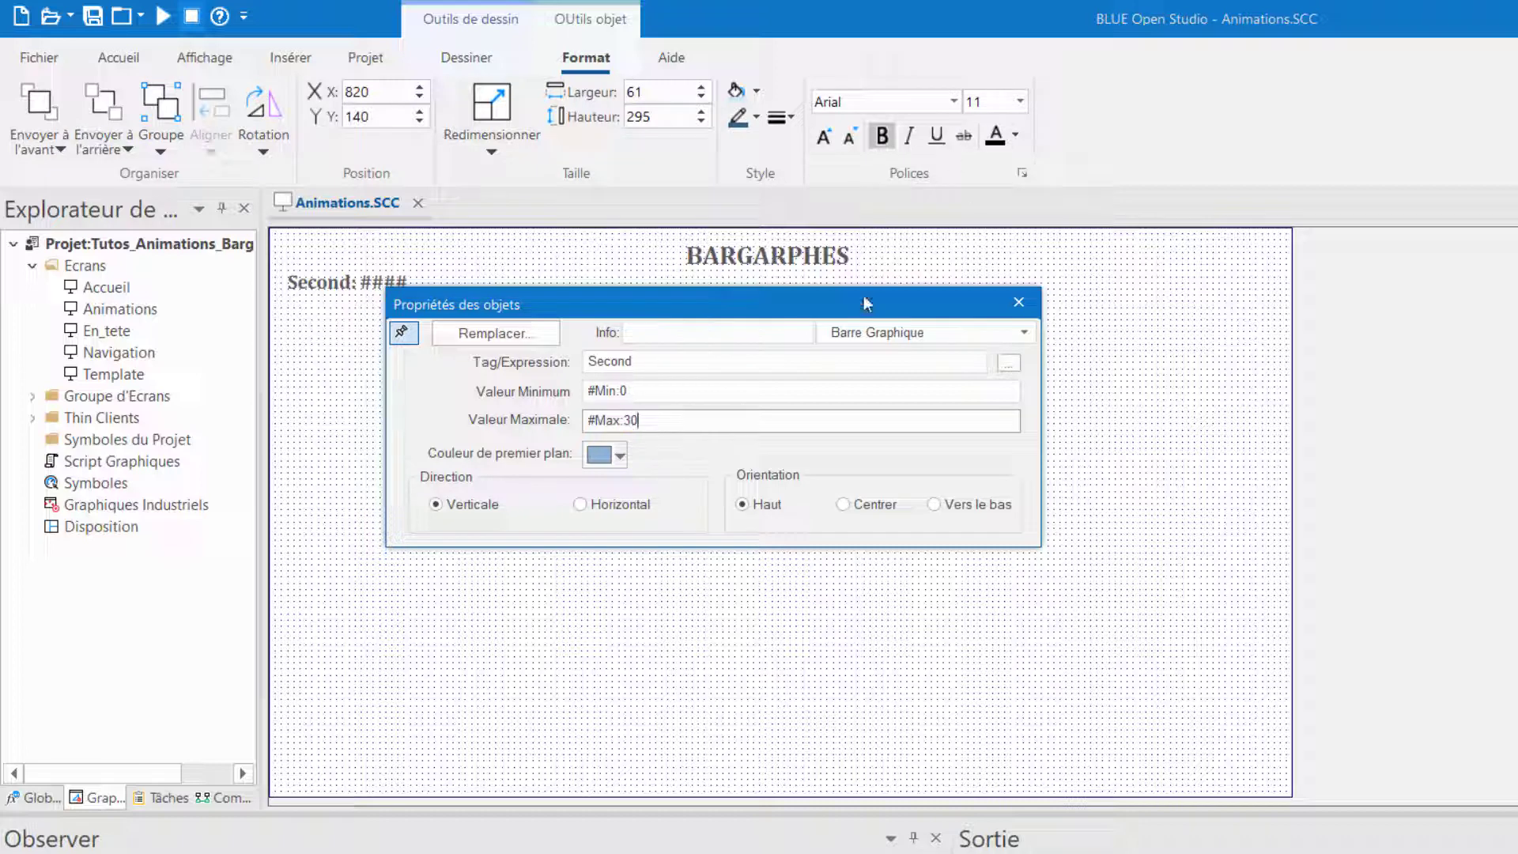
{"action": "left_click", "coordinate": [1018, 302]}
- Test the screen to compare how the two bar graphs fill, then end the test
{"action": "right_click", "coordinate": [715, 554]}
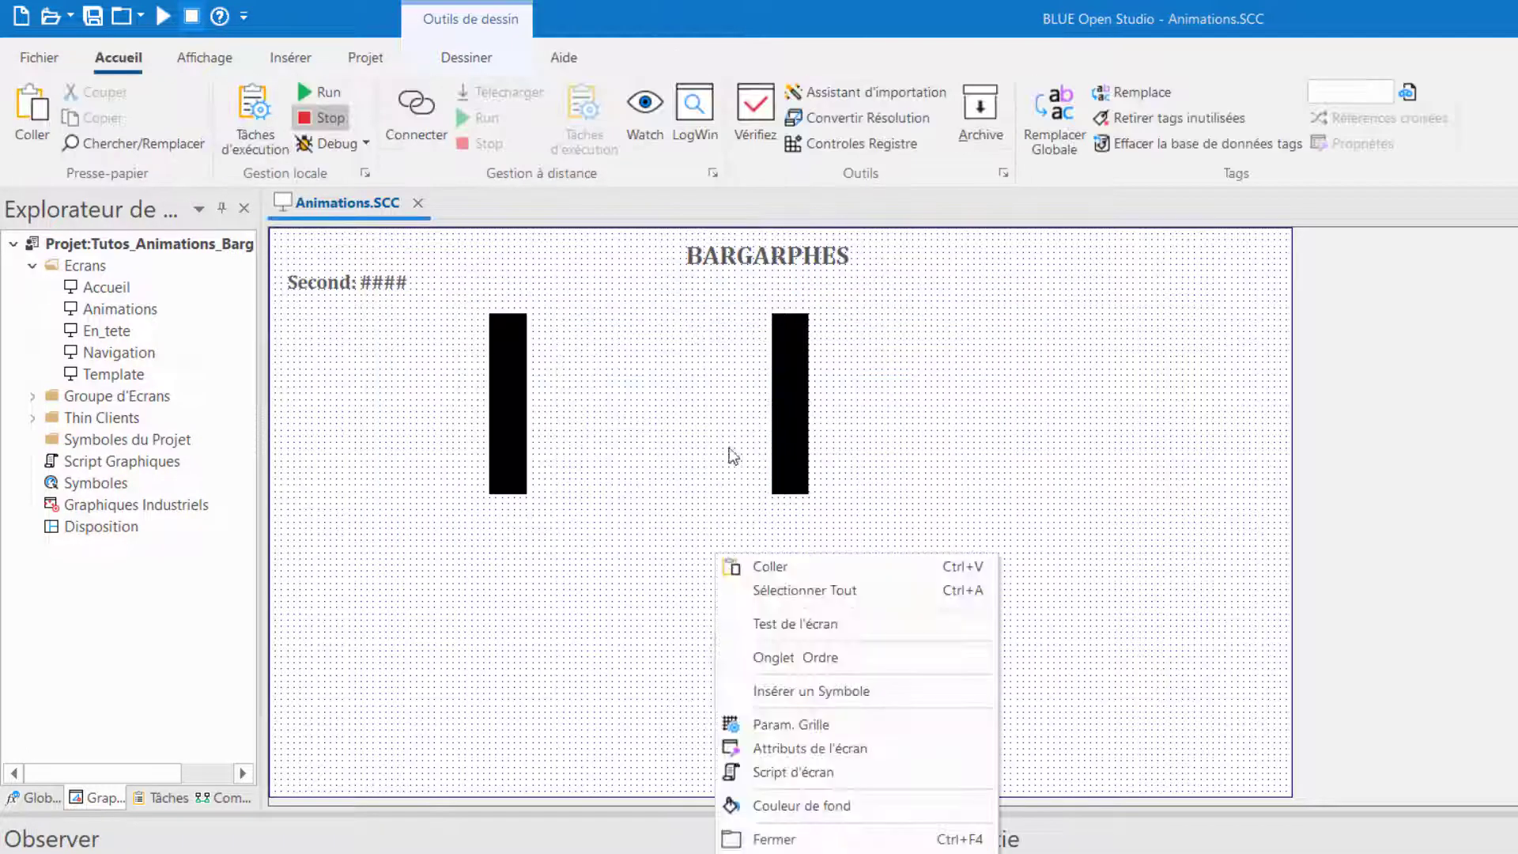
{"action": "left_click", "coordinate": [814, 624]}
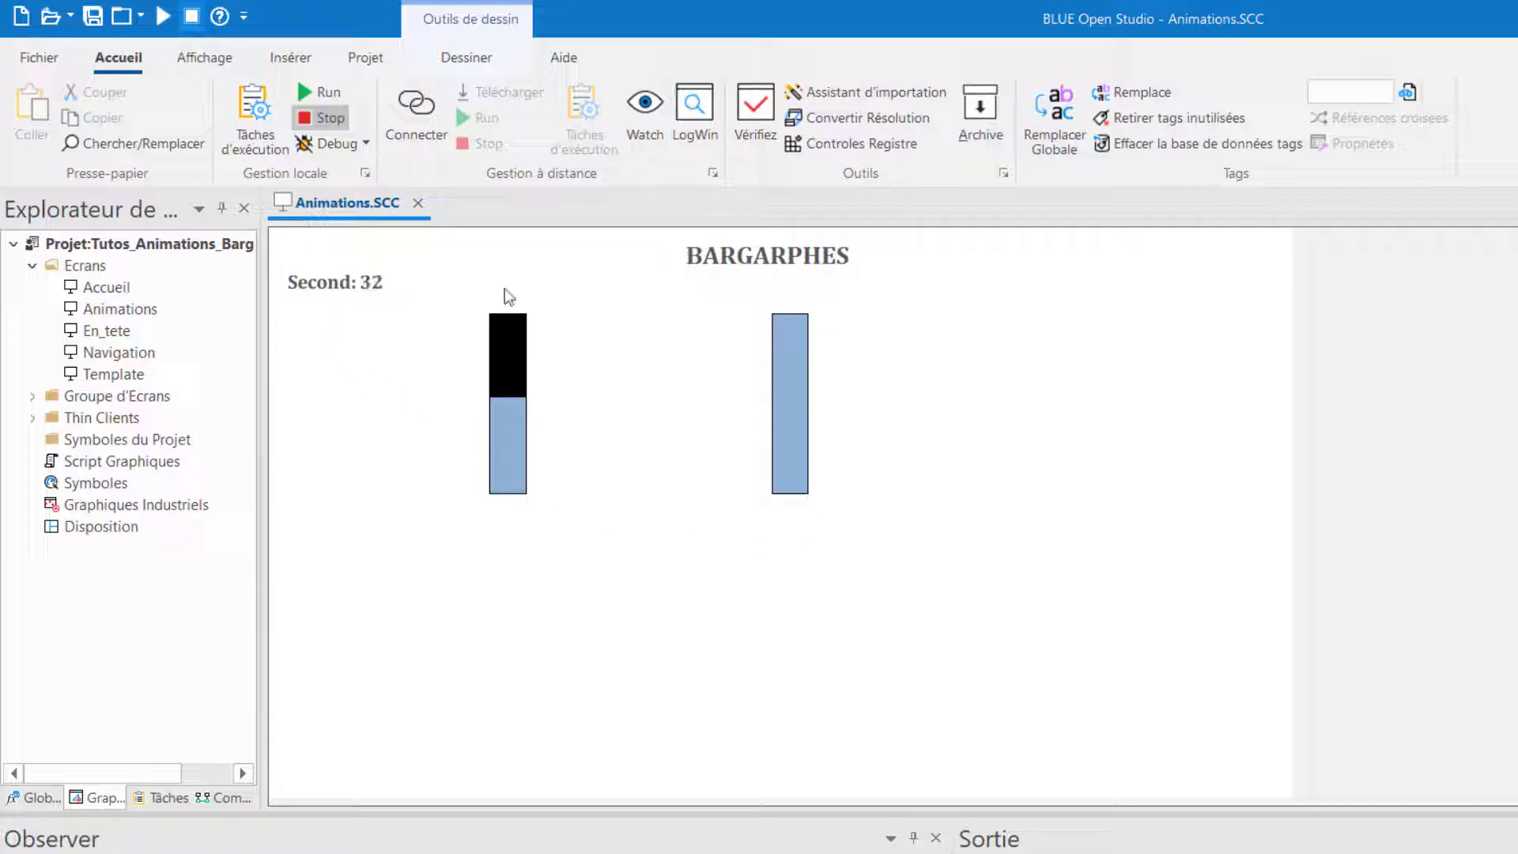
{"action": "right_click", "coordinate": [658, 419]}
{"action": "left_click", "coordinate": [729, 491]}
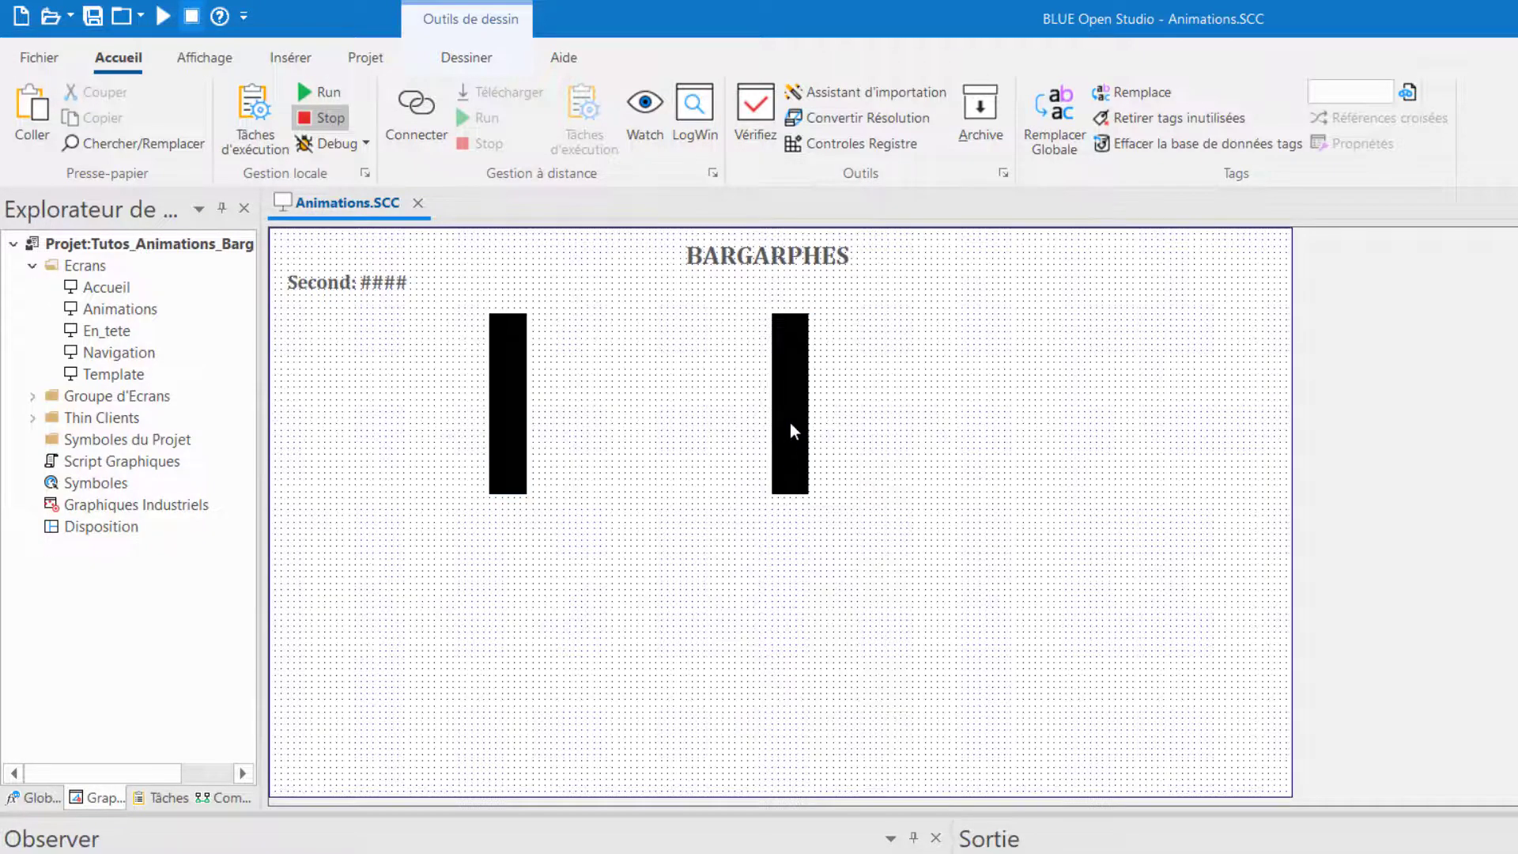
- Set the maximum value of the duplicated bar graph to 100
{"action": "double_click", "coordinate": [790, 430]}
{"action": "left_click", "coordinate": [660, 420]}
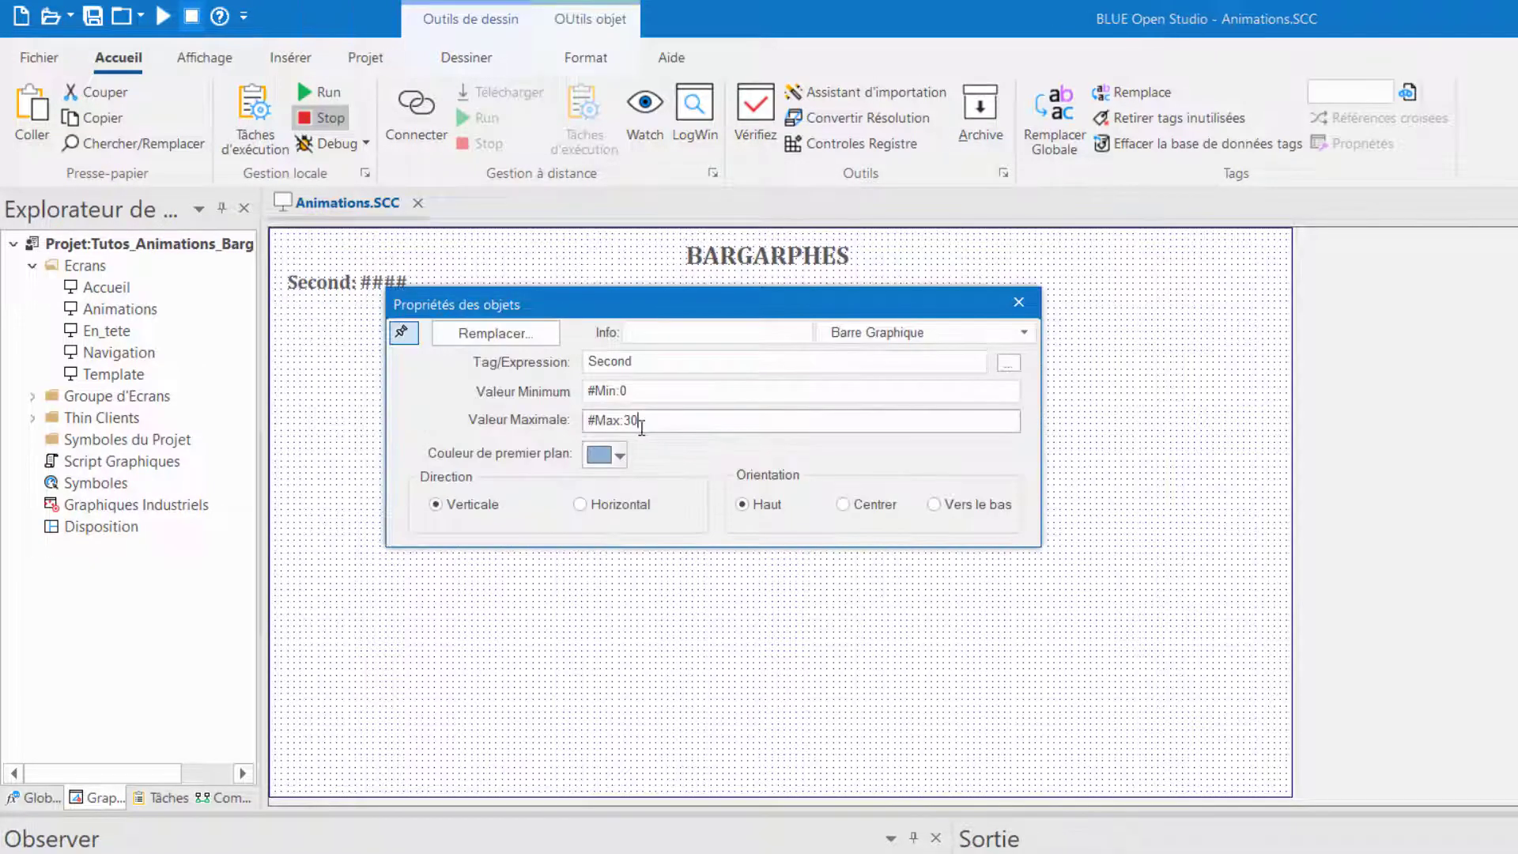
{"action": "left_click_drag", "start_coordinate": [640, 420], "coordinate": [629, 425]}
{"action": "type", "text": "100"}
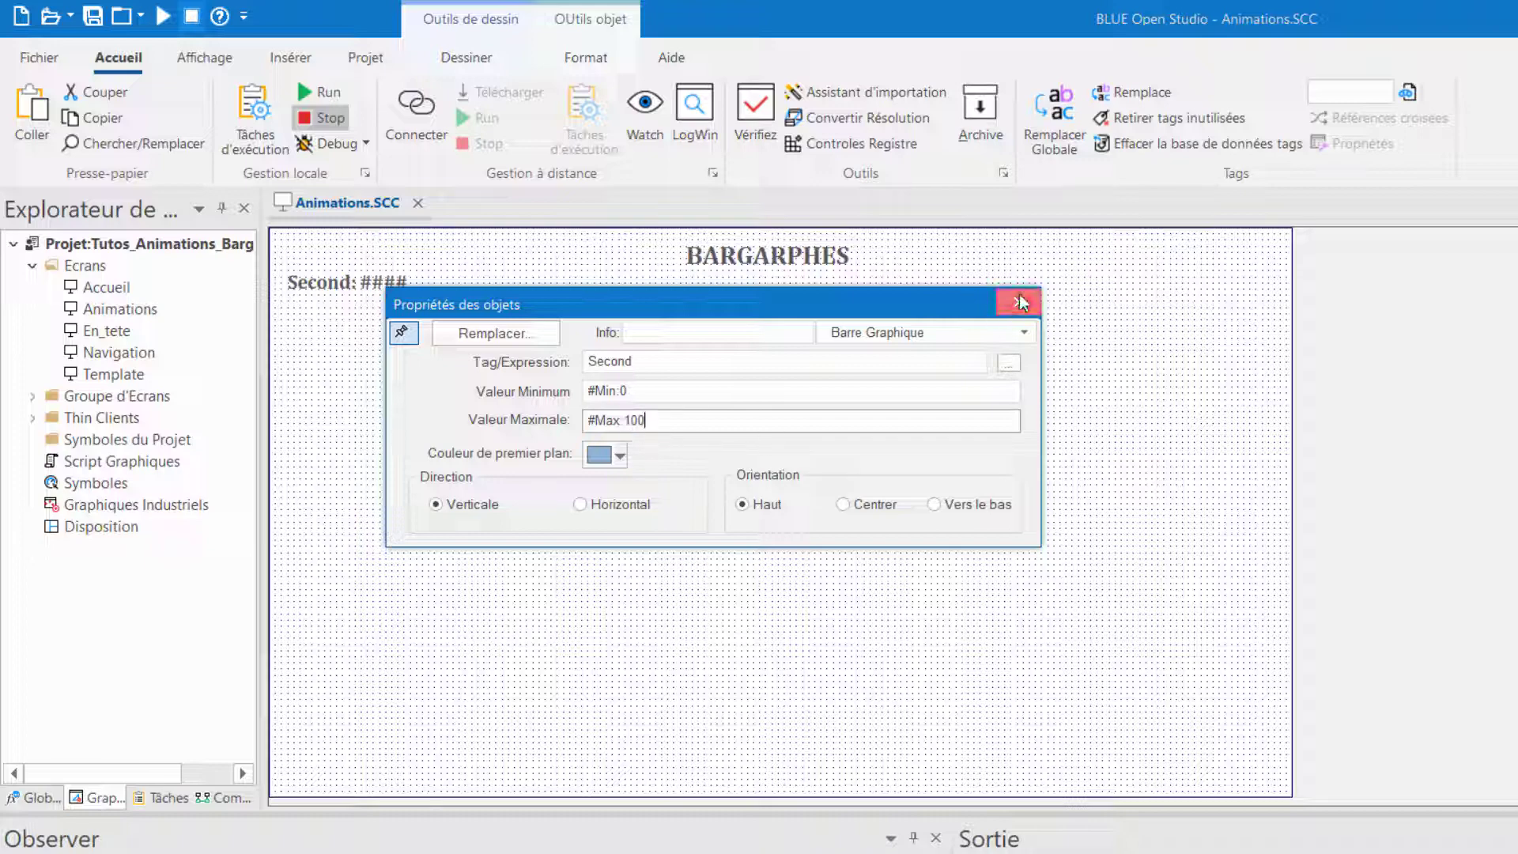
- Test the screen to compare how the original and duplicated bar graphs fill, and end the test
{"action": "left_click", "coordinate": [1020, 302]}
{"action": "right_click", "coordinate": [773, 566]}
{"action": "left_click", "coordinate": [832, 626]}
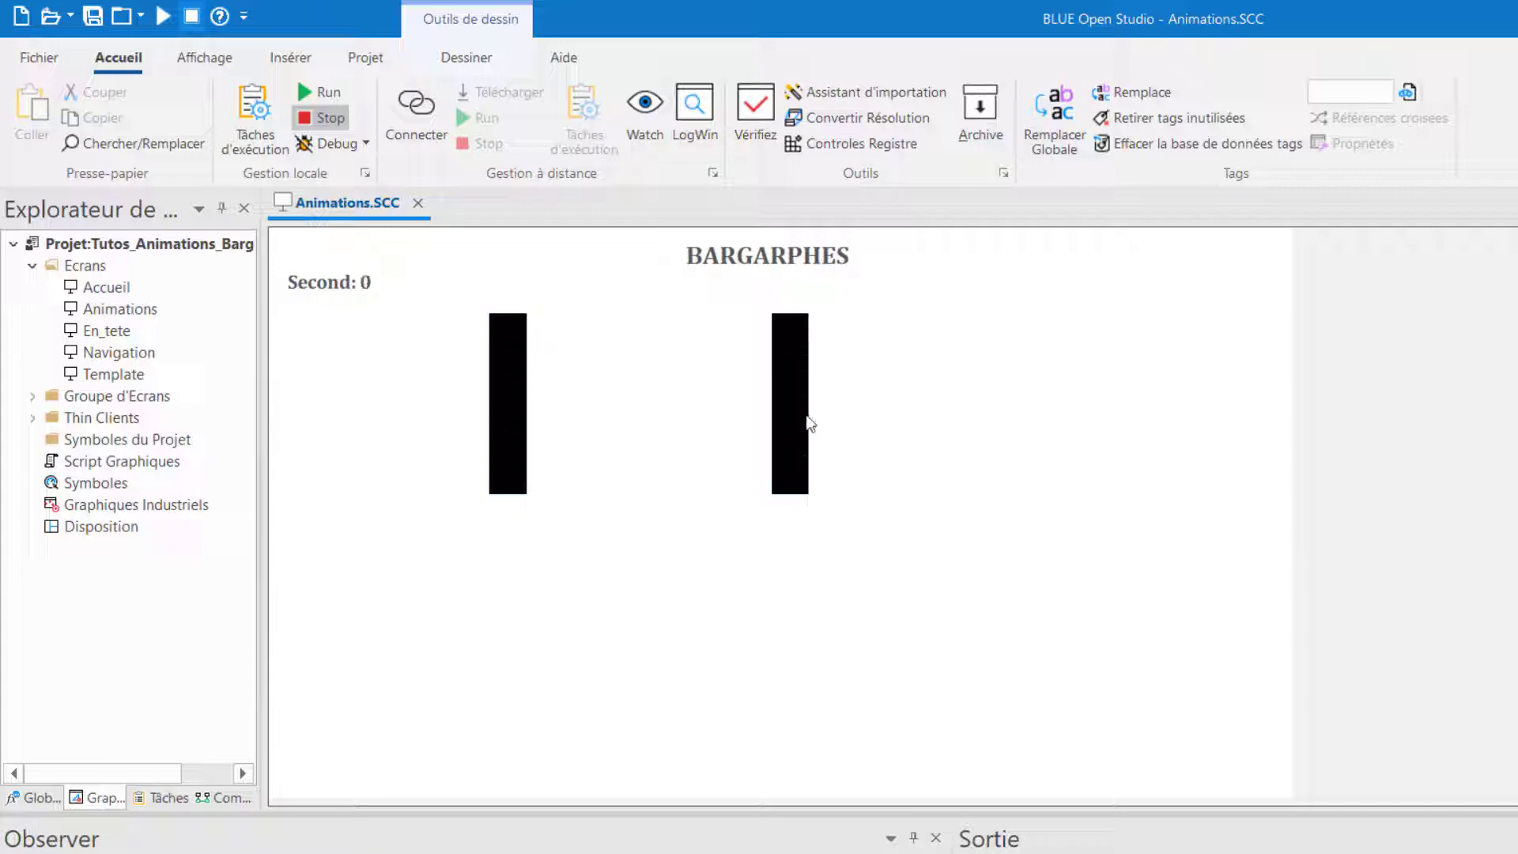
{"action": "right_click", "coordinate": [757, 471]}
{"action": "left_click", "coordinate": [822, 476]}
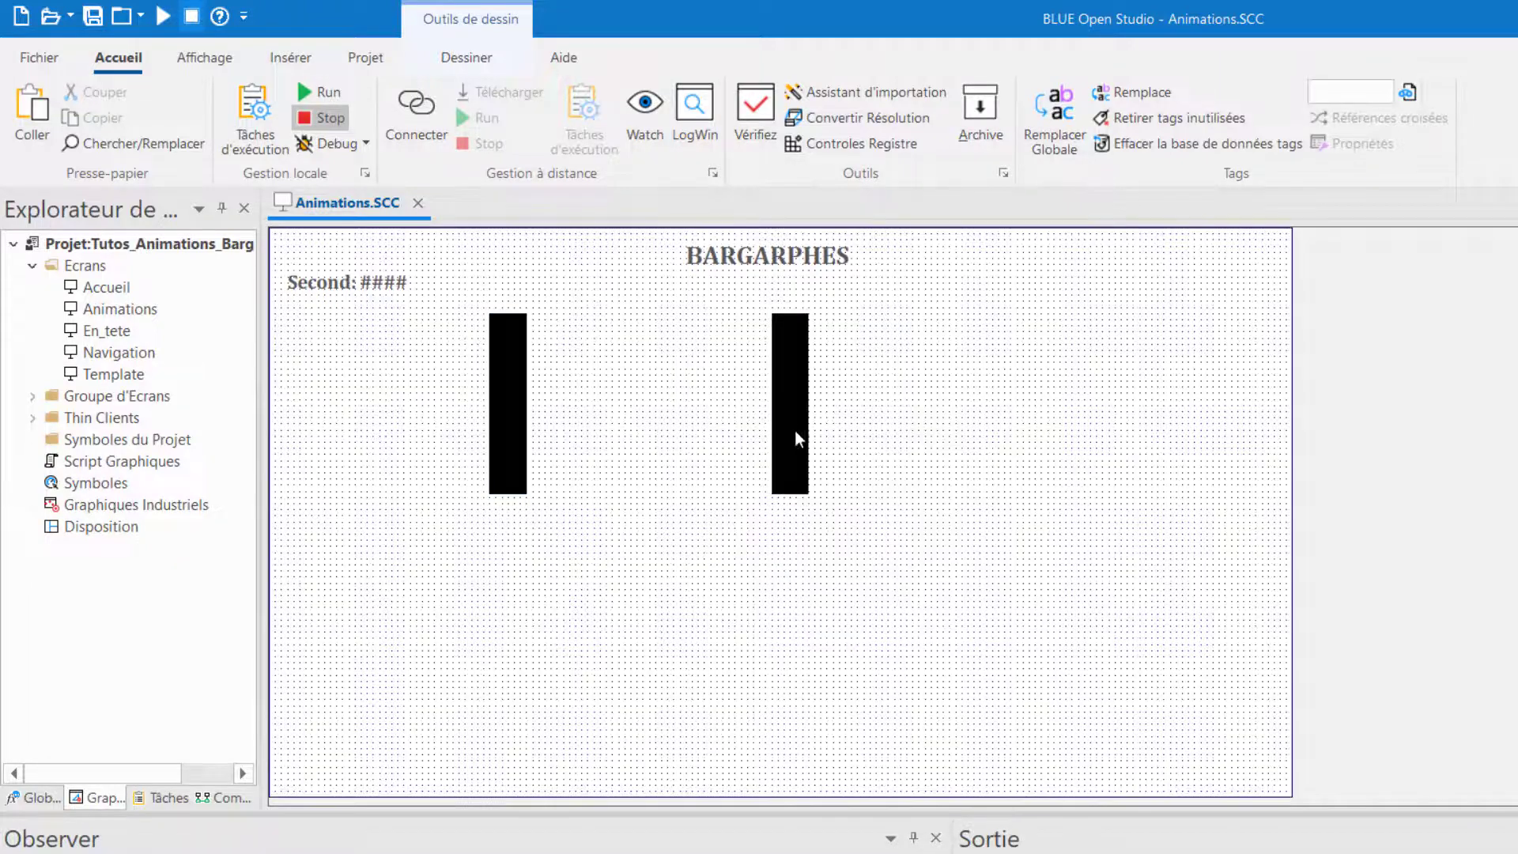
- Delete the duplicated bar graph, keeping only the original black one
{"action": "left_click", "coordinate": [788, 467]}
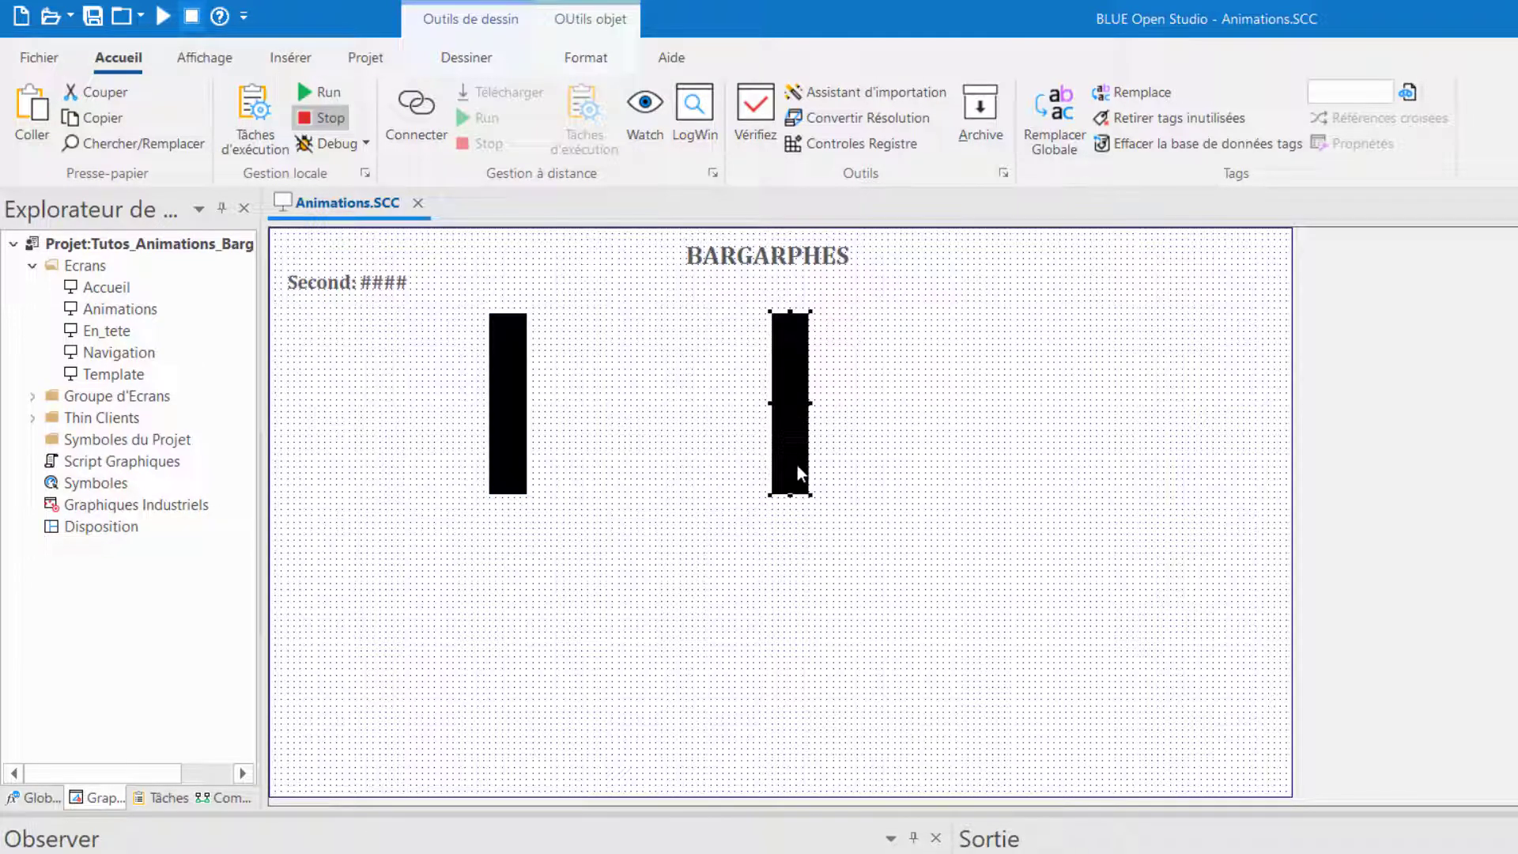
{"action": "left_click_drag", "start_coordinate": [790, 433], "coordinate": [760, 450]}
{"action": "key", "text": "Delete"}
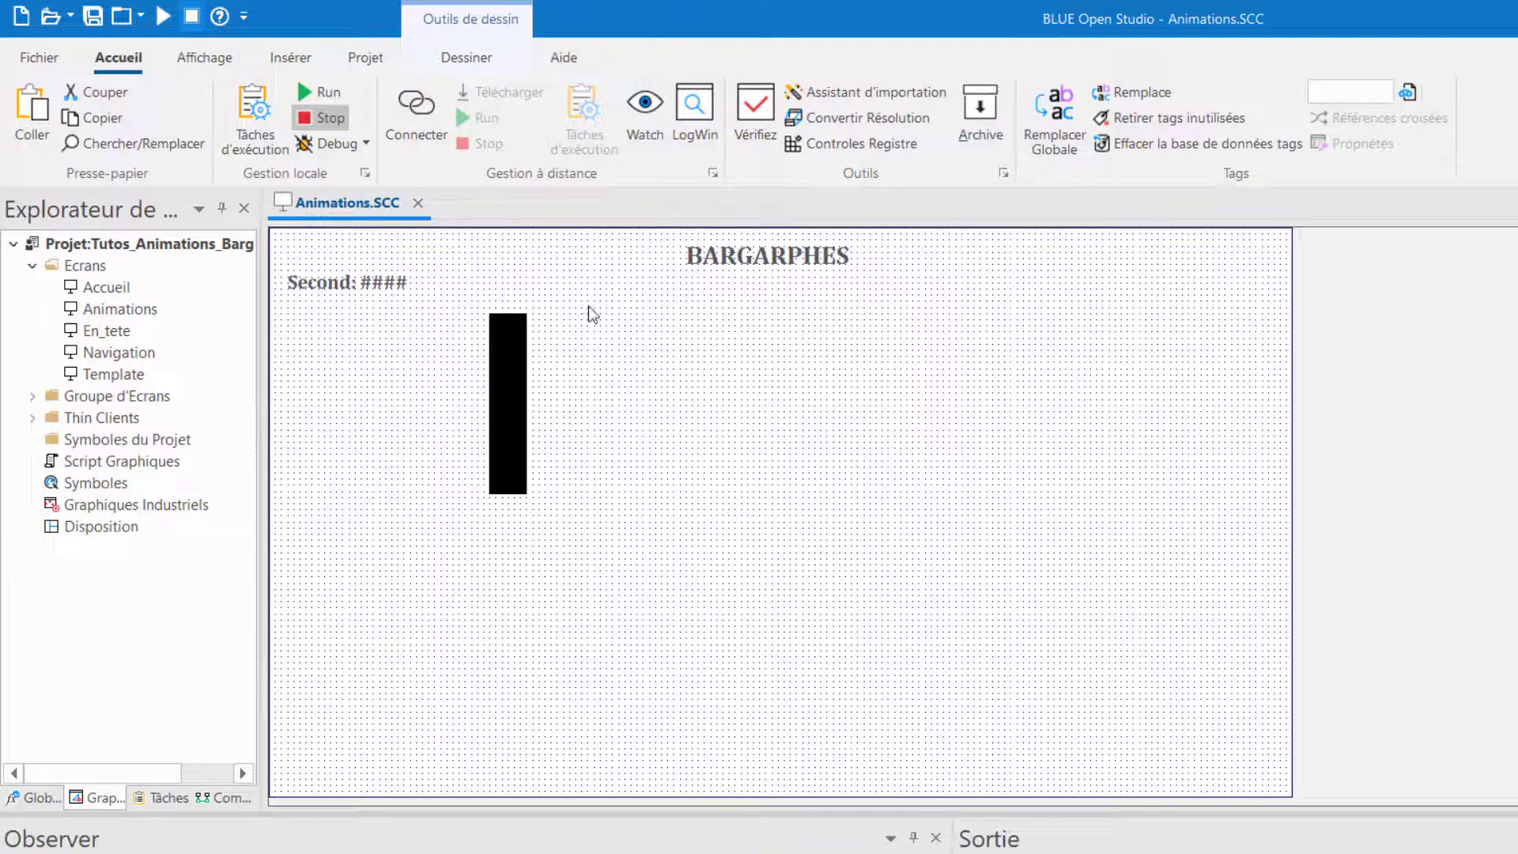
- Draw a vertical rounded rectangle about 68 wide by 320 high, placed at about X 670, Y 140 beside the black bar
{"action": "left_click", "coordinate": [474, 58]}
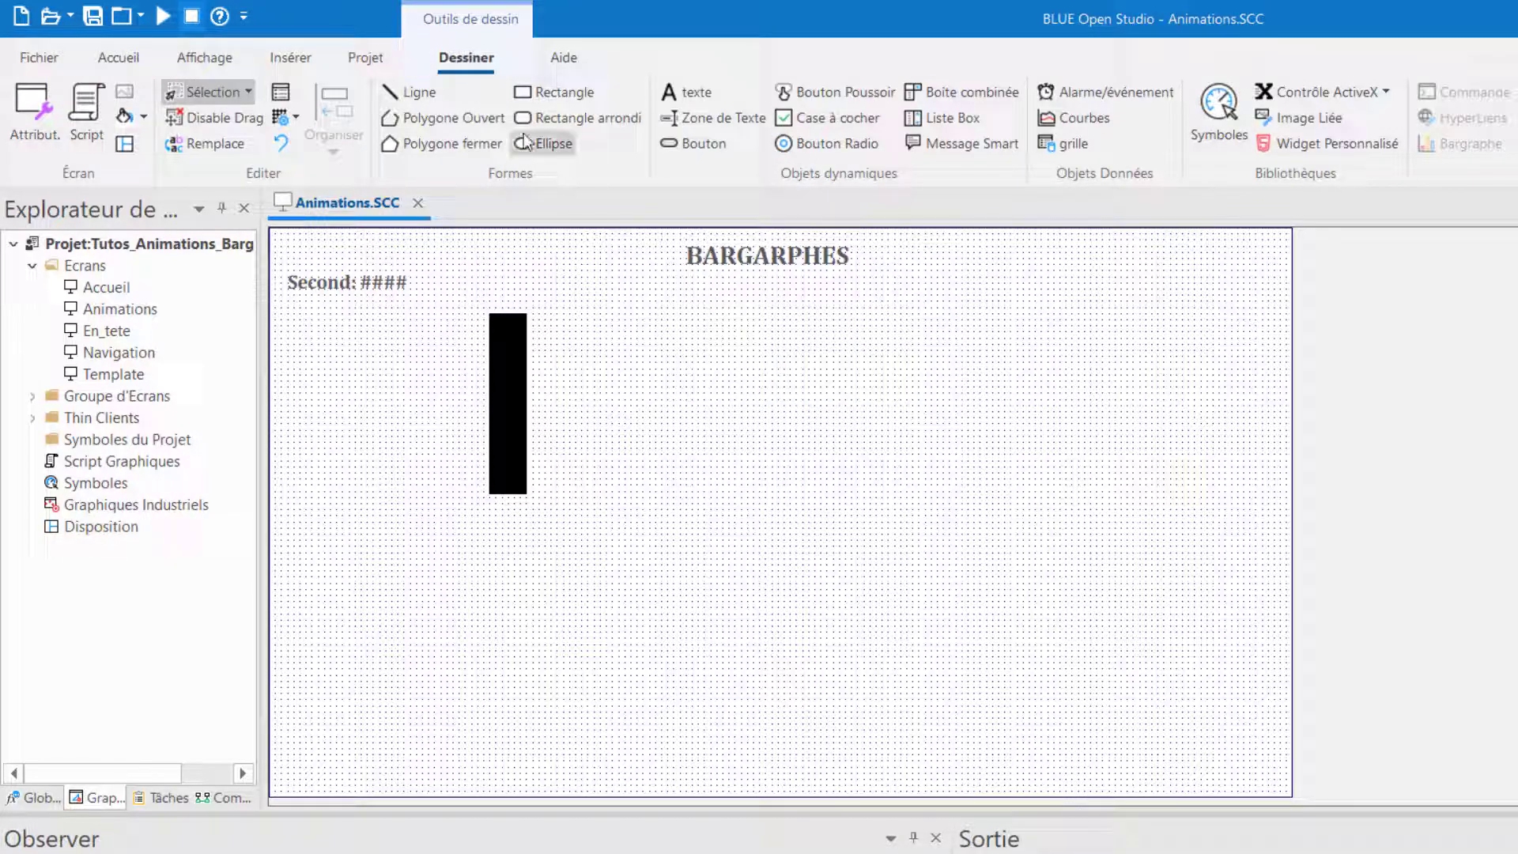
{"action": "left_click", "coordinate": [546, 119]}
{"action": "mouse_move", "coordinate": [637, 308]}
{"action": "left_mouse_down"}
{"action": "mouse_move", "coordinate": [696, 504]}
{"action": "mouse_move", "coordinate": [679, 504]}
{"action": "left_mouse_up"}
{"action": "left_click_drag", "start_coordinate": [665, 460], "coordinate": [705, 464]}
- Set the rounded rectangle's border and background fill to light orange shades
{"action": "double_click", "coordinate": [705, 463]}
{"action": "left_click", "coordinate": [587, 474]}
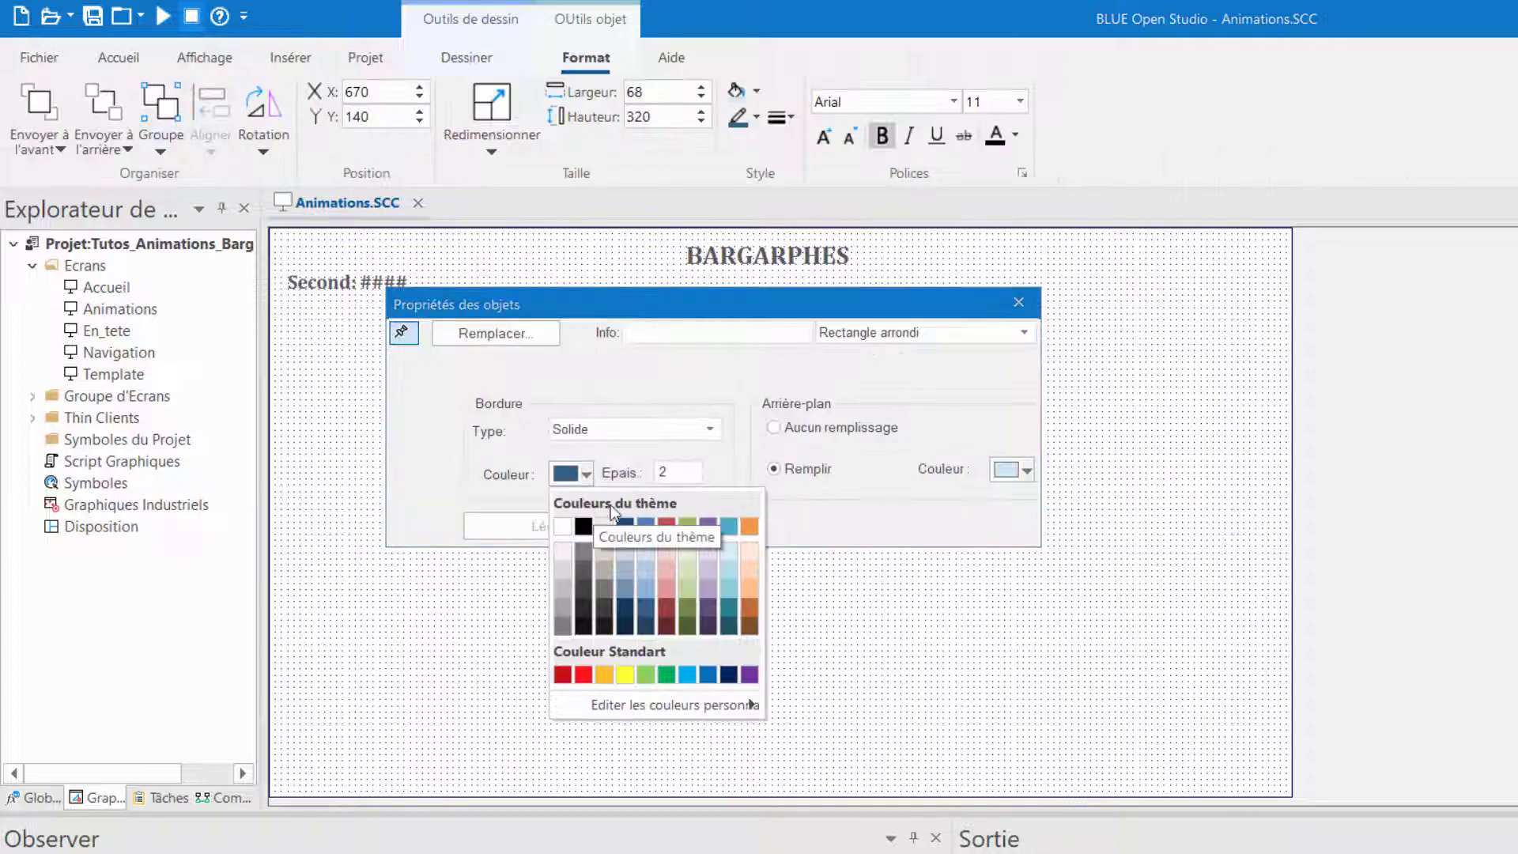
{"action": "left_click", "coordinate": [748, 551]}
{"action": "left_click", "coordinate": [1026, 469]}
{"action": "left_click", "coordinate": [1188, 550]}
{"action": "key", "text": "Escape"}
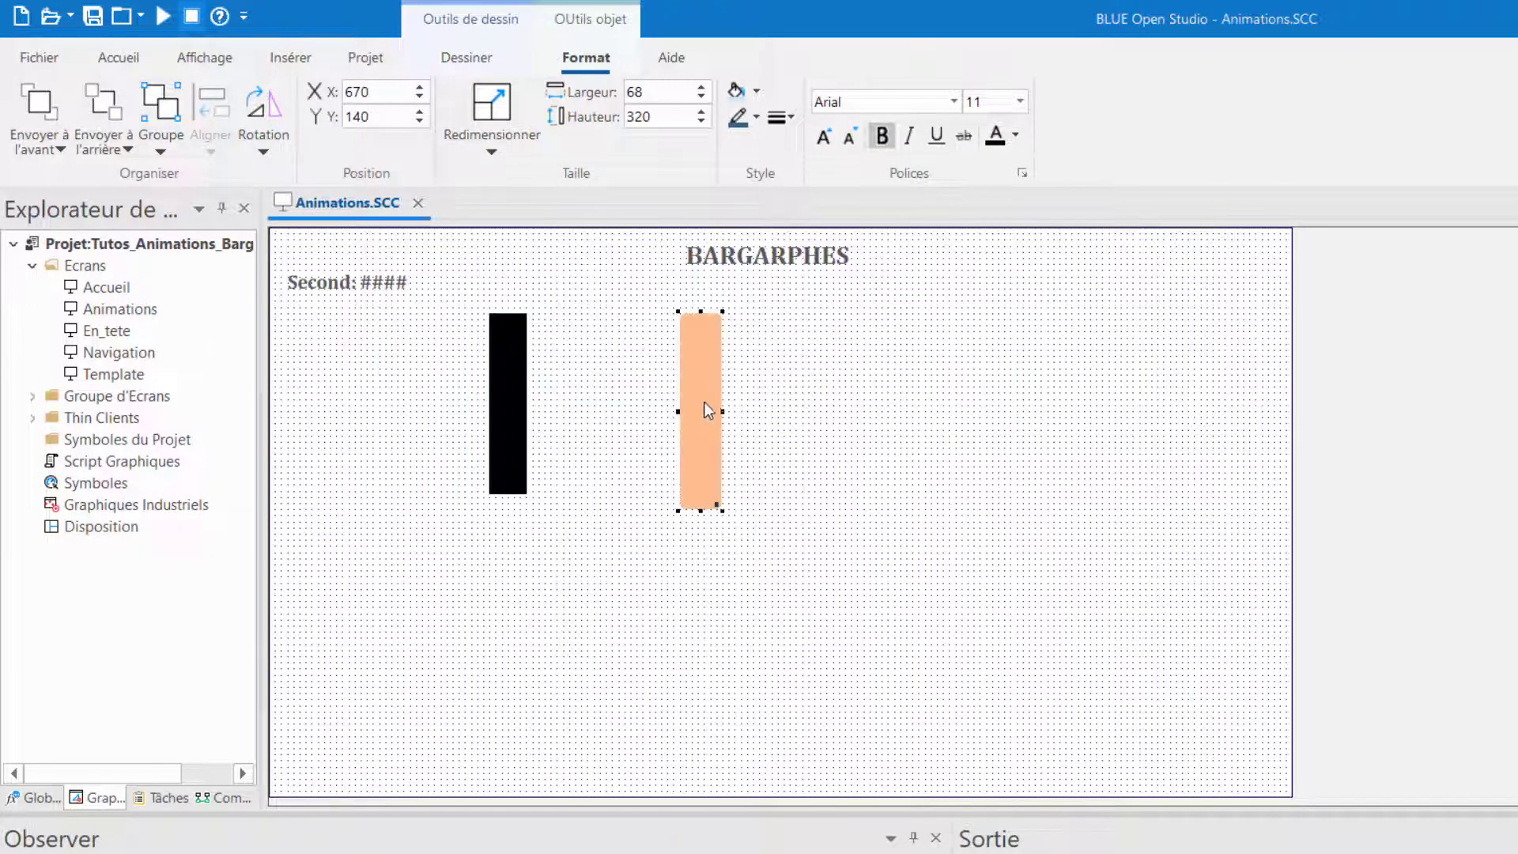
- Add a vertical bar graph animation driven by Second to the orange rectangle, with maximum value 59 and orientation Vers le bas
{"action": "left_click", "coordinate": [467, 58]}
{"action": "left_click", "coordinate": [1486, 145]}
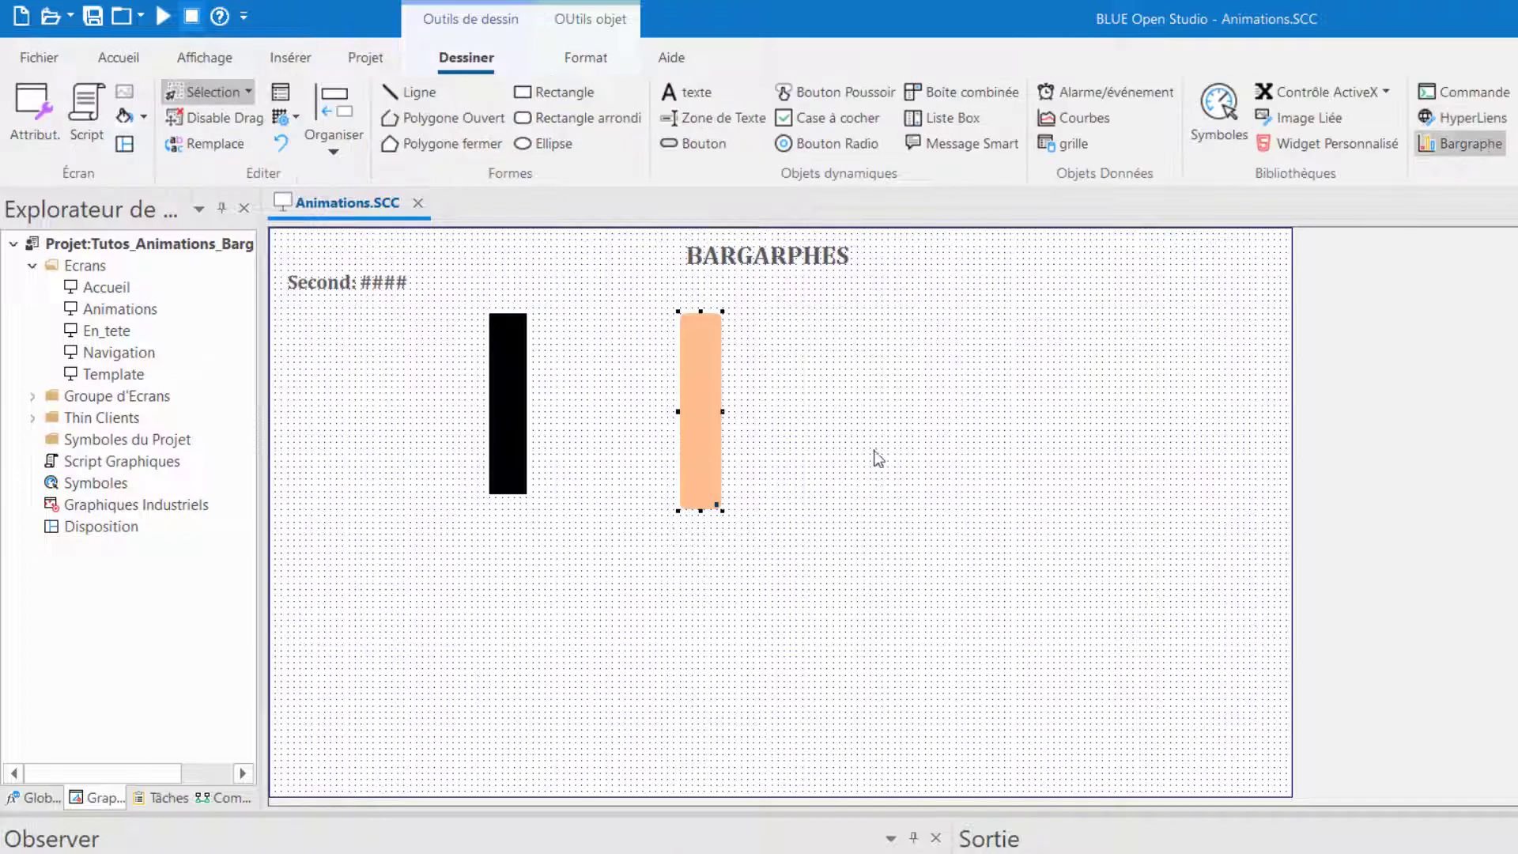
{"action": "left_click", "coordinate": [709, 452]}
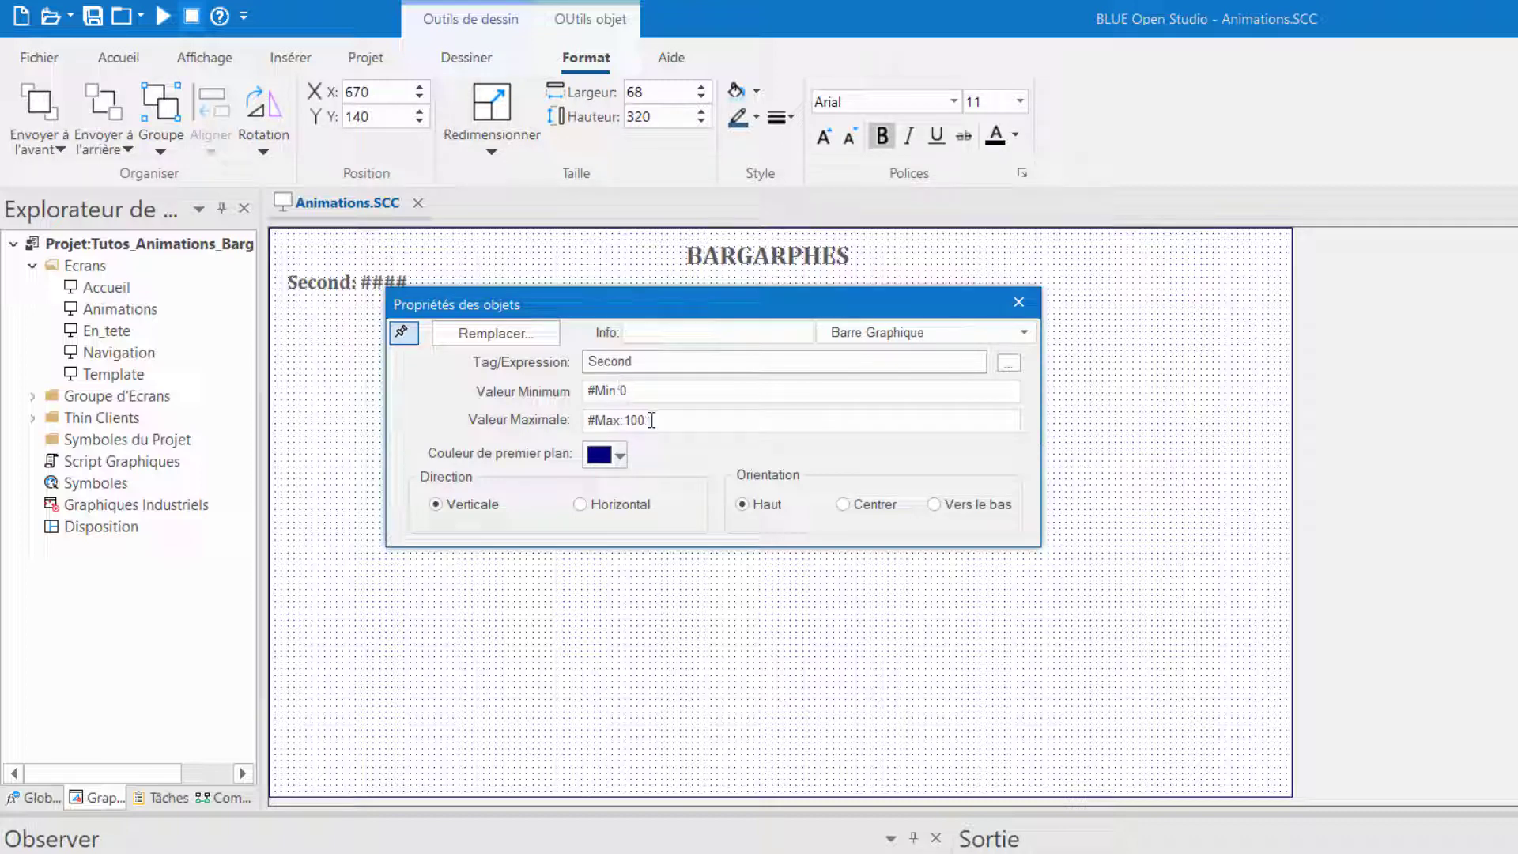
{"action": "left_click_drag", "start_coordinate": [650, 421], "coordinate": [624, 421]}
{"action": "type", "text": "59"}
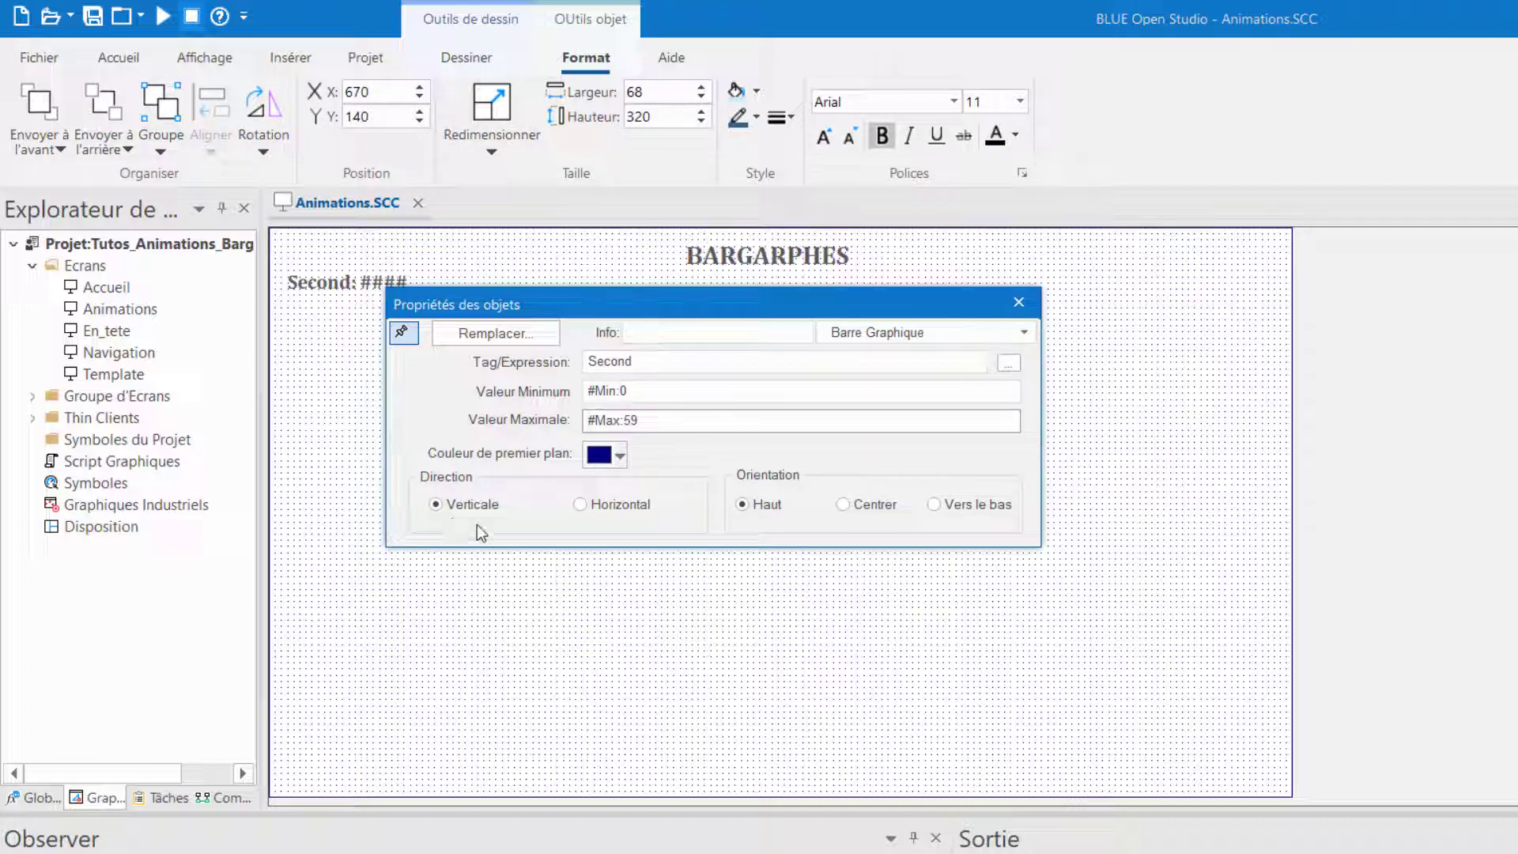
{"action": "left_click", "coordinate": [931, 505]}
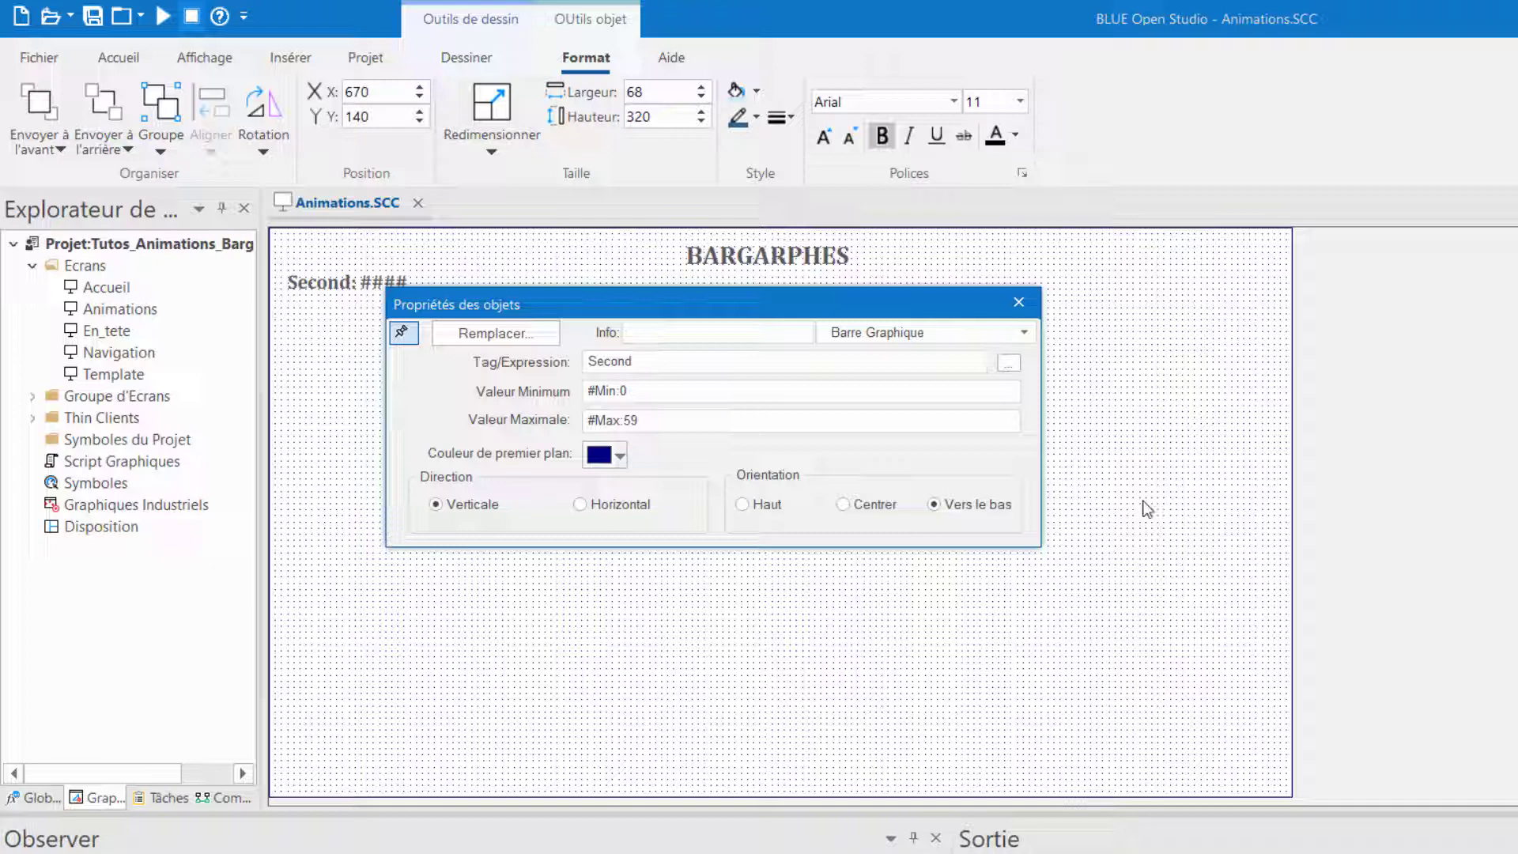
{"action": "left_click", "coordinate": [1019, 303]}
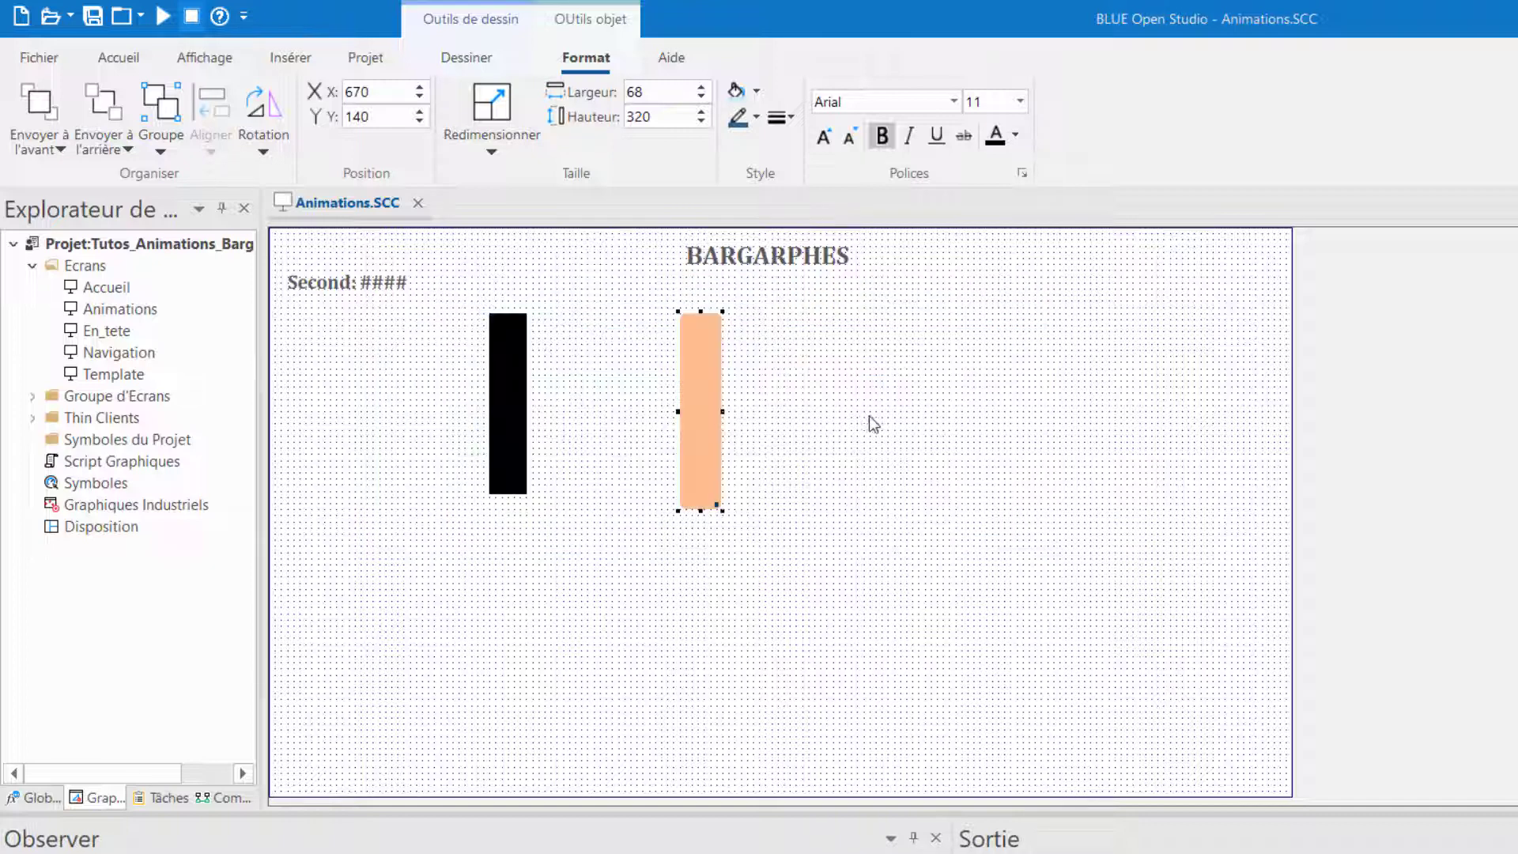
- Move the orange rectangle to about X 650, Y 140 and set its bar graph foreground colour to black
{"action": "left_click_drag", "start_coordinate": [707, 440], "coordinate": [695, 421]}
{"action": "double_click", "coordinate": [696, 423]}
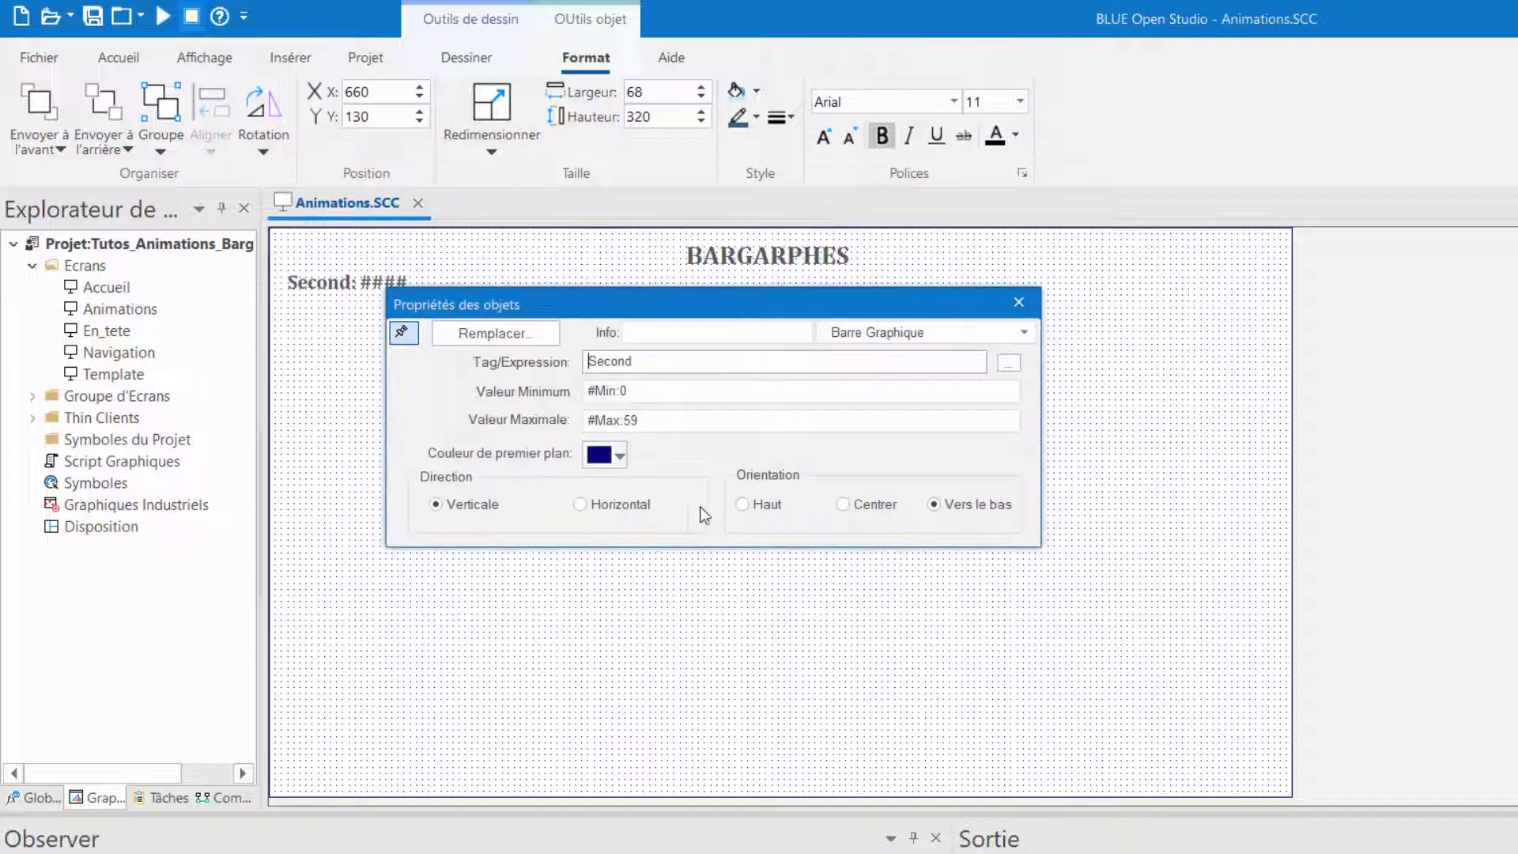
{"action": "left_click", "coordinate": [619, 456]}
{"action": "left_click", "coordinate": [643, 515]}
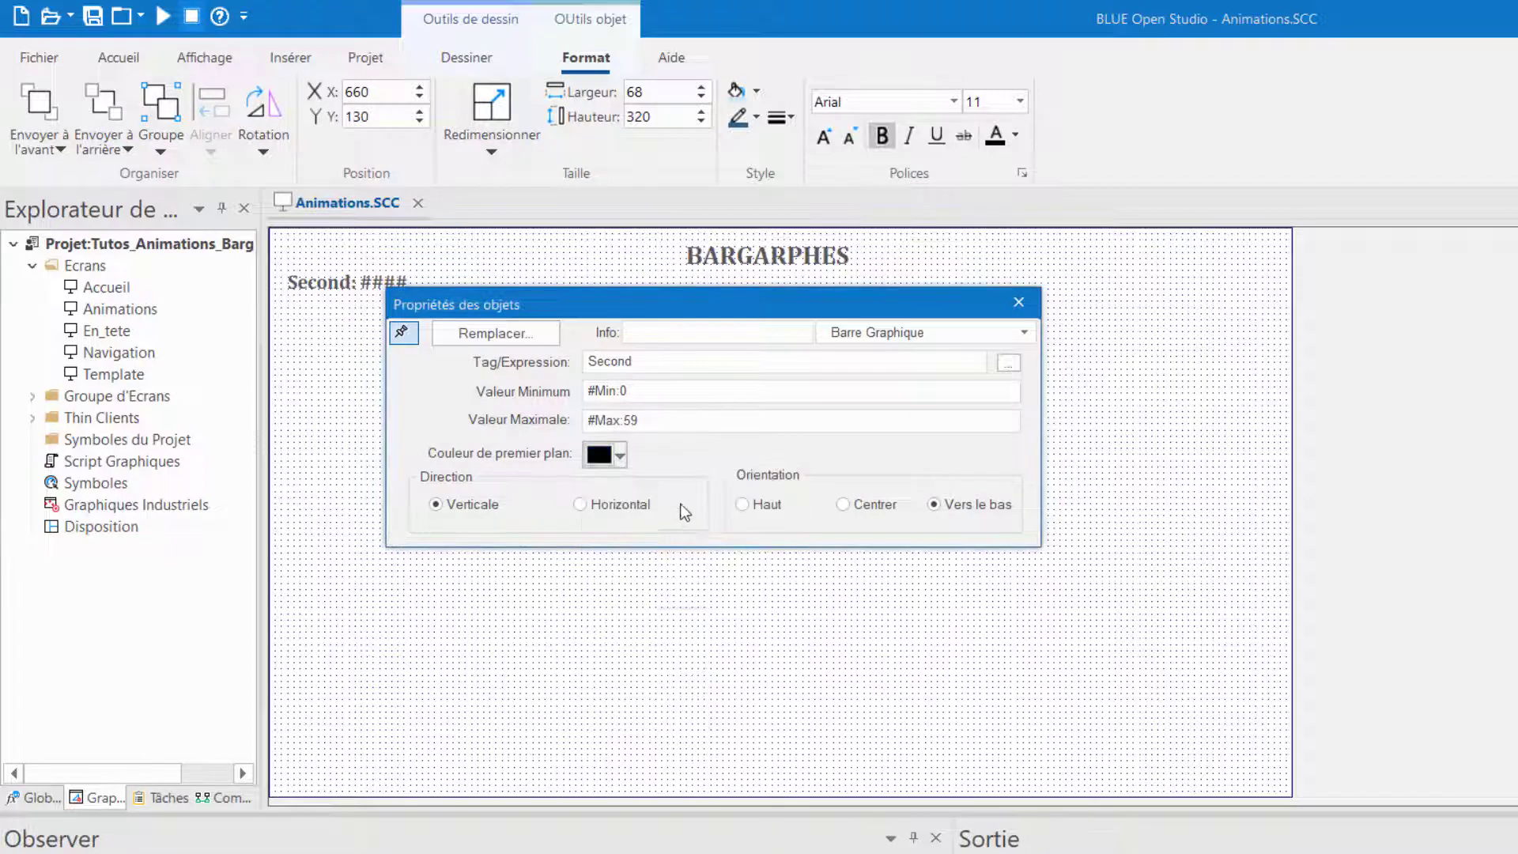
{"action": "left_click", "coordinate": [1019, 302]}
- Test the screen to compare the upward-filling black bar with the downward-filling orange one, and stop the test
{"action": "right_click", "coordinate": [798, 427]}
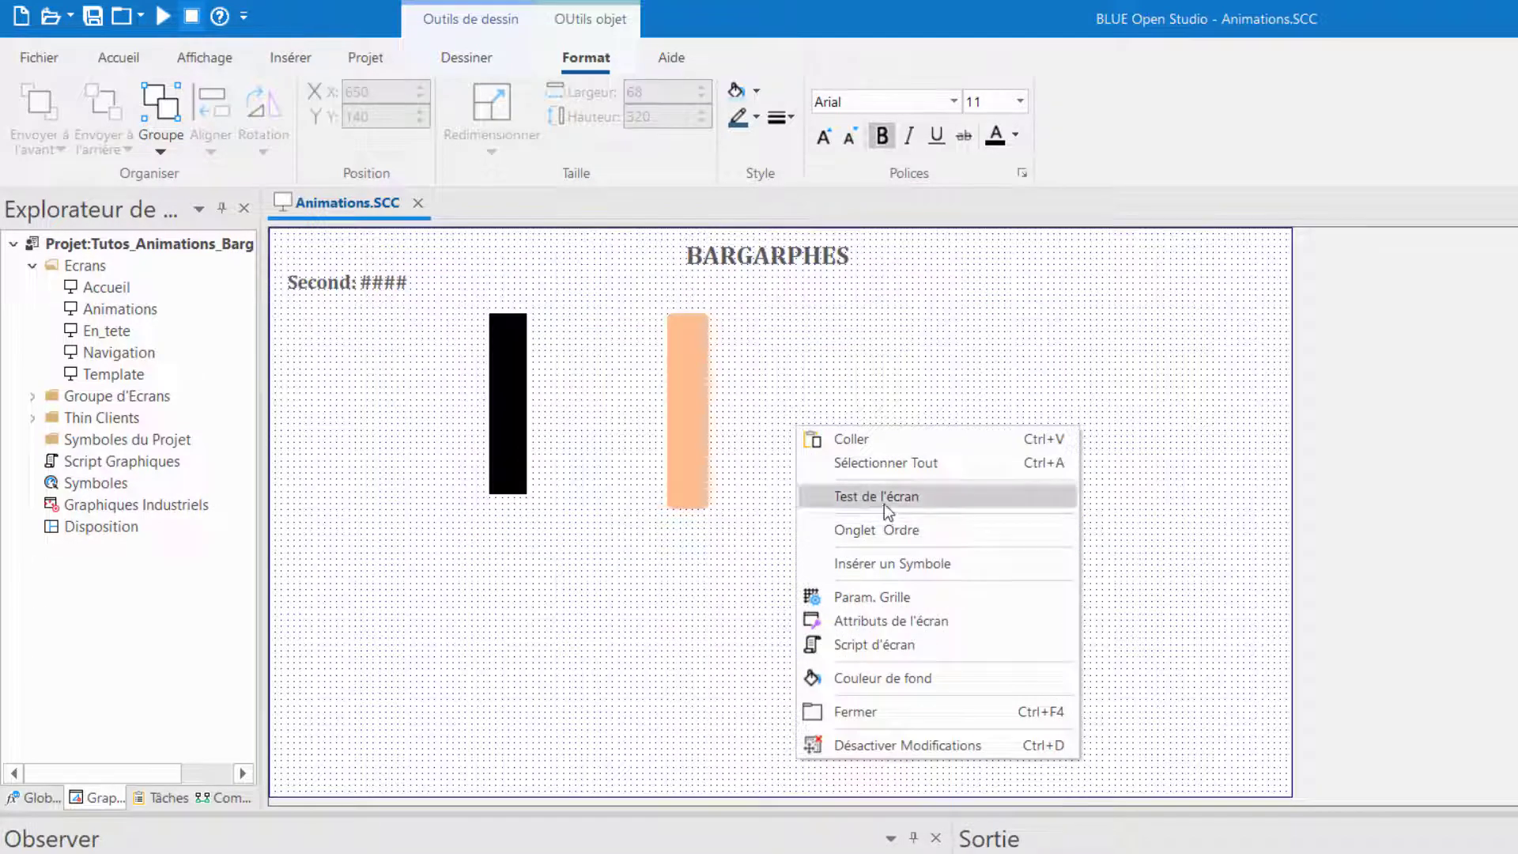
{"action": "left_click", "coordinate": [884, 496]}
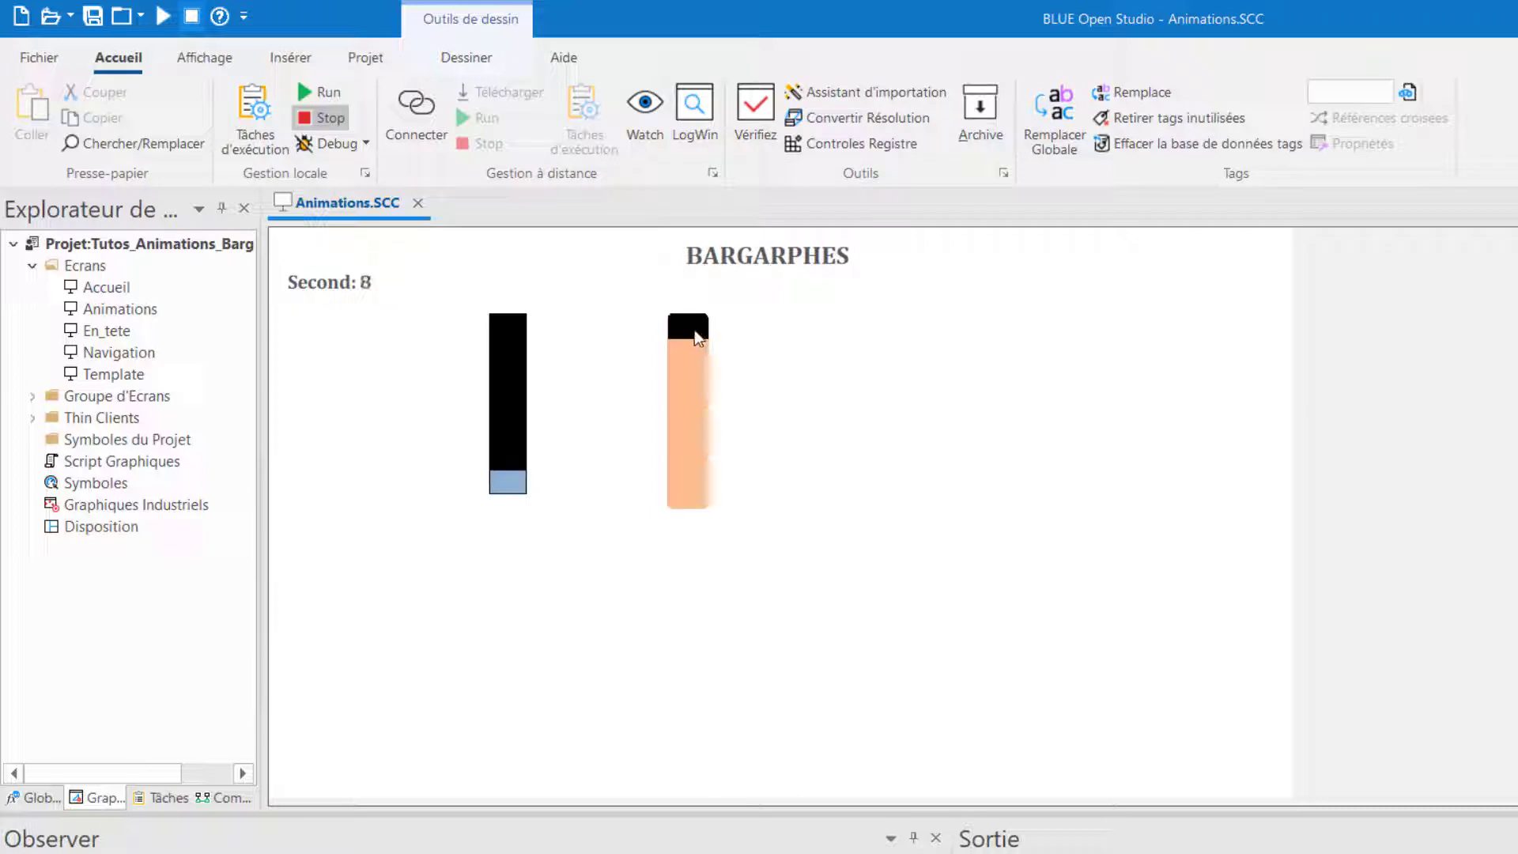
{"action": "right_click", "coordinate": [838, 441]}
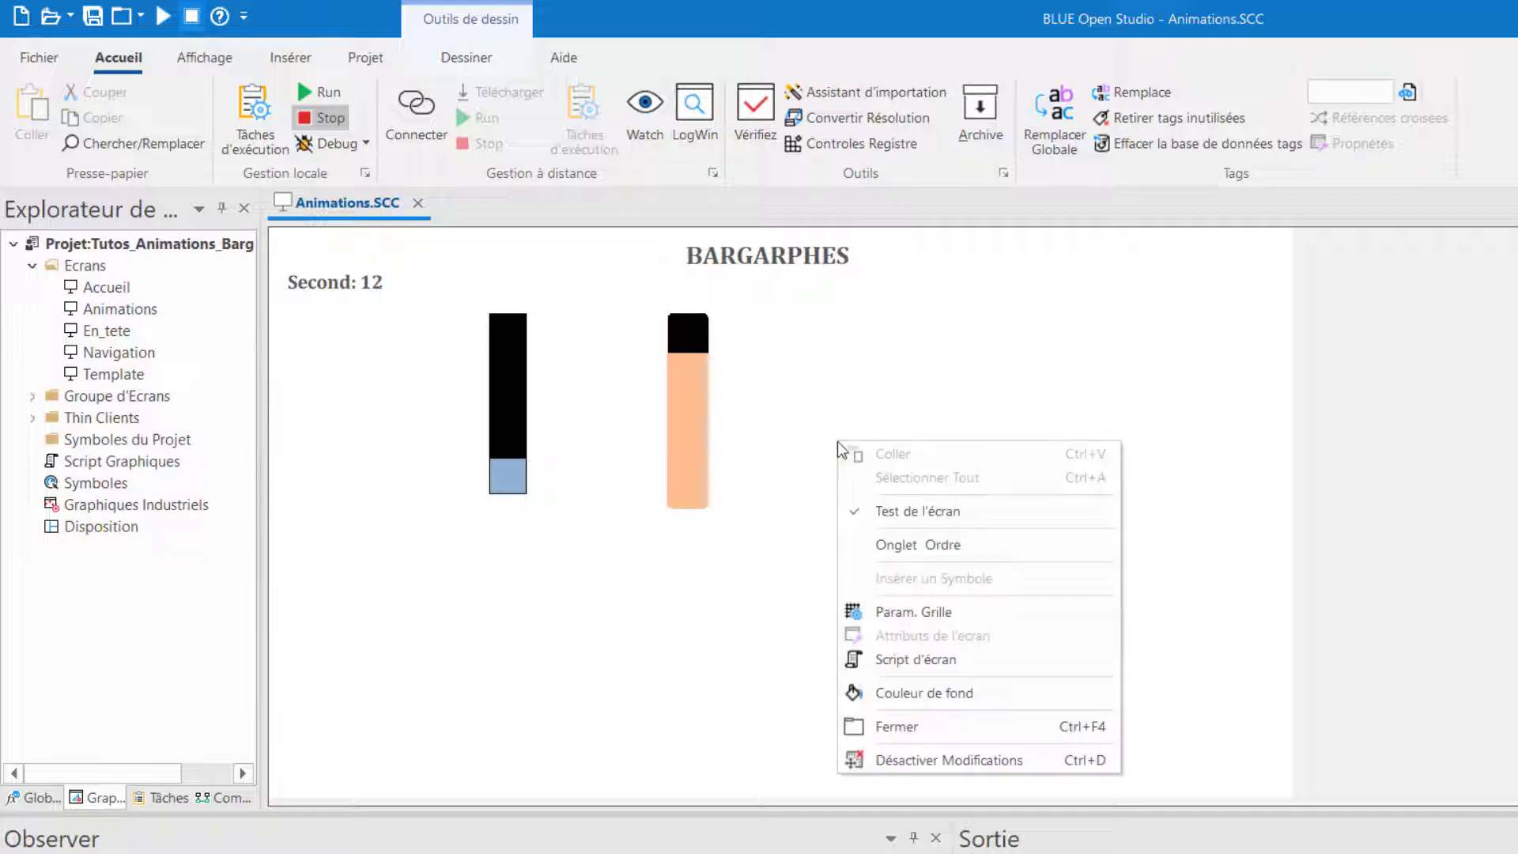
{"action": "left_click", "coordinate": [893, 511]}
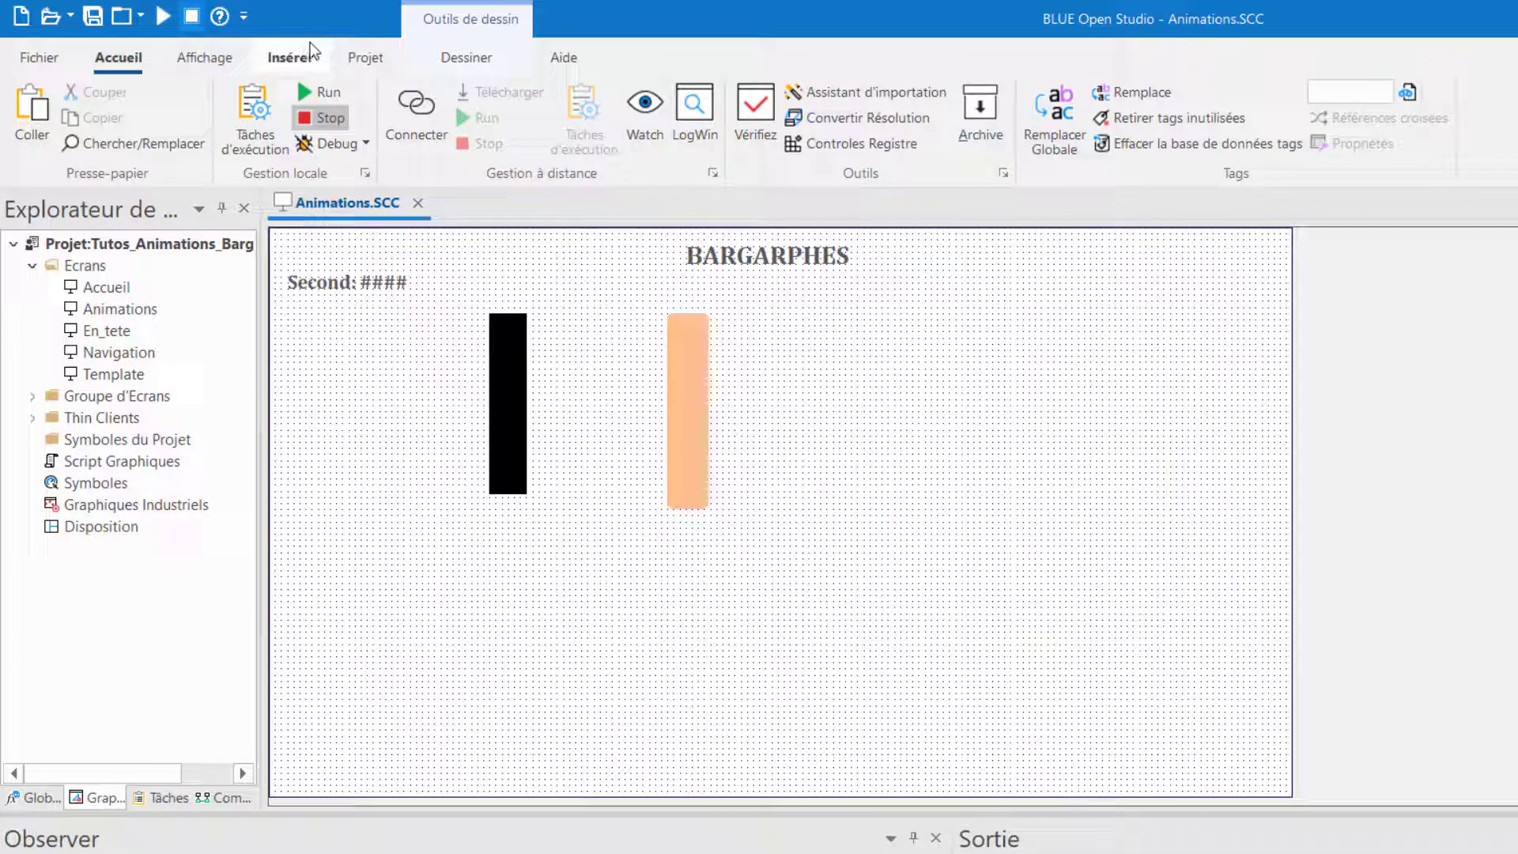
- Draw a freehand jagged closed polygon about 576 wide by 218 high below the two bars
{"action": "left_click", "coordinate": [466, 58]}
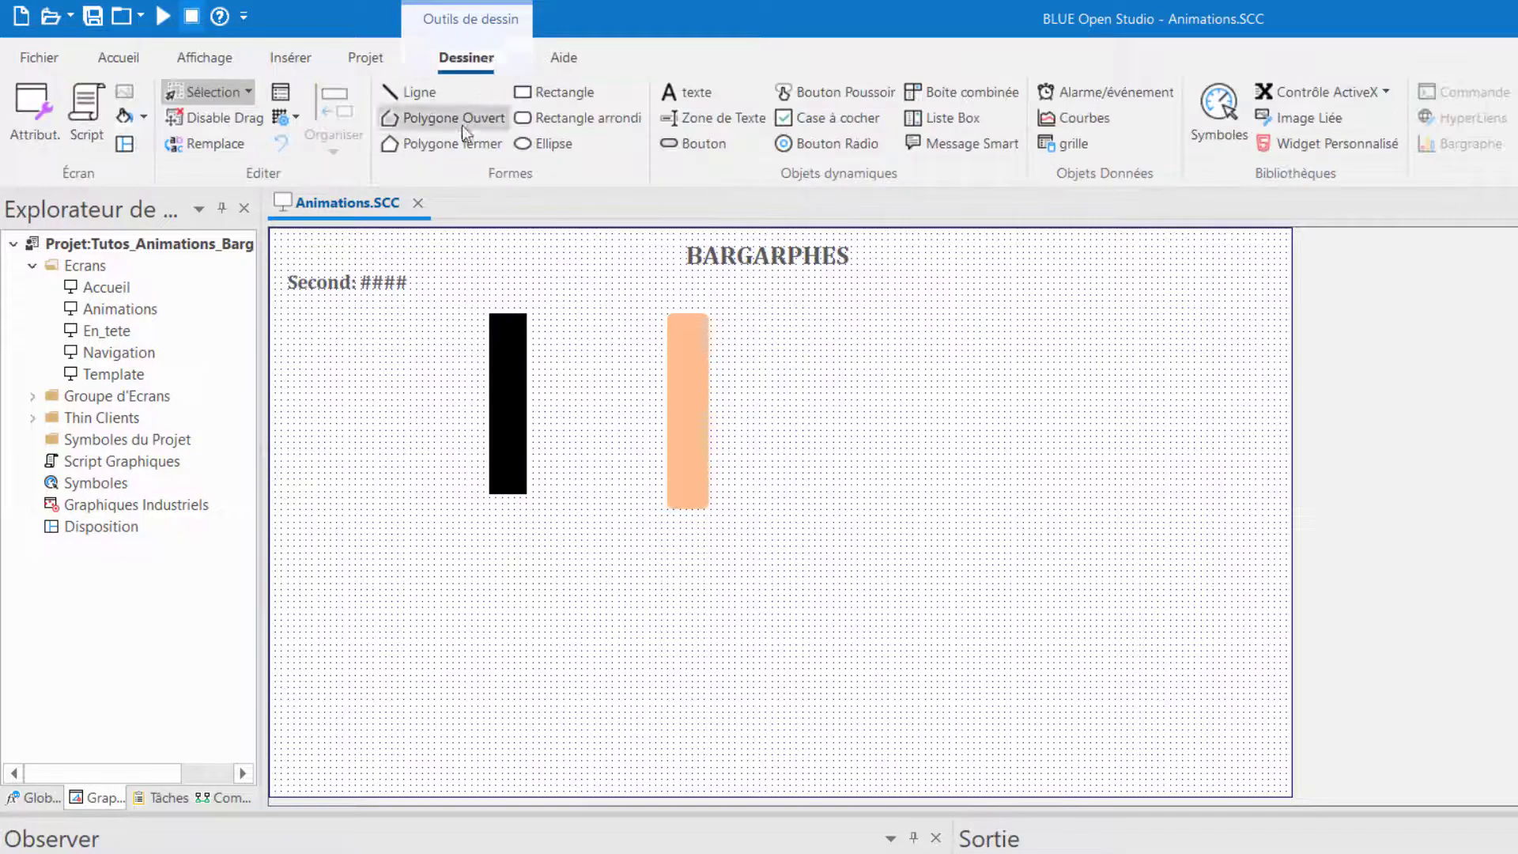
{"action": "left_click", "coordinate": [452, 143]}
{"action": "left_click", "coordinate": [532, 562]}
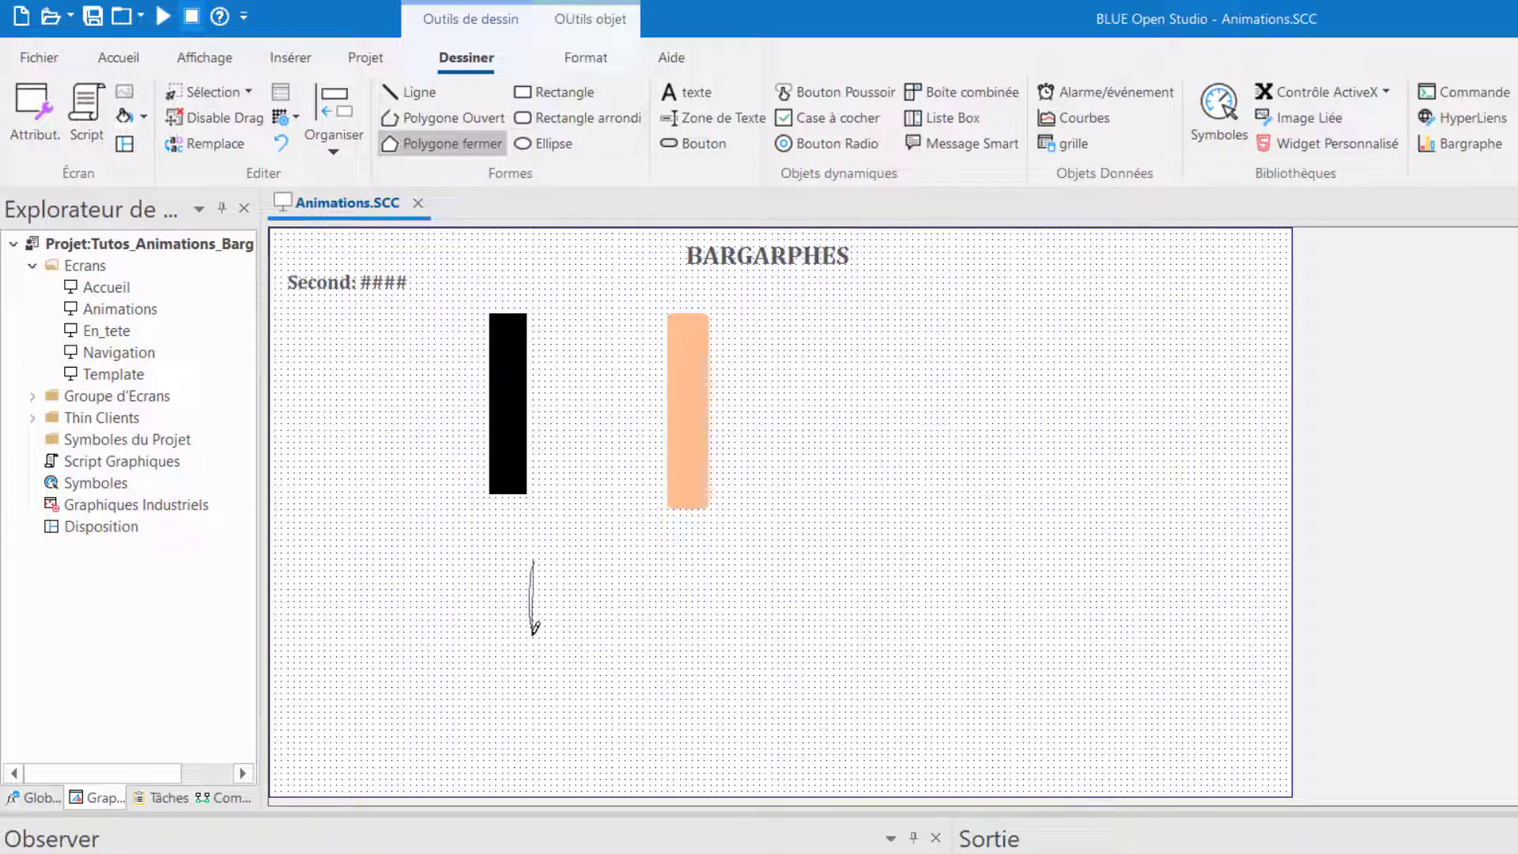
{"action": "mouse_move", "coordinate": [534, 631]}
{"action": "left_mouse_down"}
{"action": "mouse_move", "coordinate": [681, 585]}
{"action": "mouse_move", "coordinate": [812, 620]}
{"action": "mouse_move", "coordinate": [847, 566]}
{"action": "mouse_move", "coordinate": [832, 518]}
{"action": "mouse_move", "coordinate": [641, 501]}
{"action": "mouse_move", "coordinate": [537, 532]}
{"action": "mouse_move", "coordinate": [499, 569]}
{"action": "left_mouse_up"}
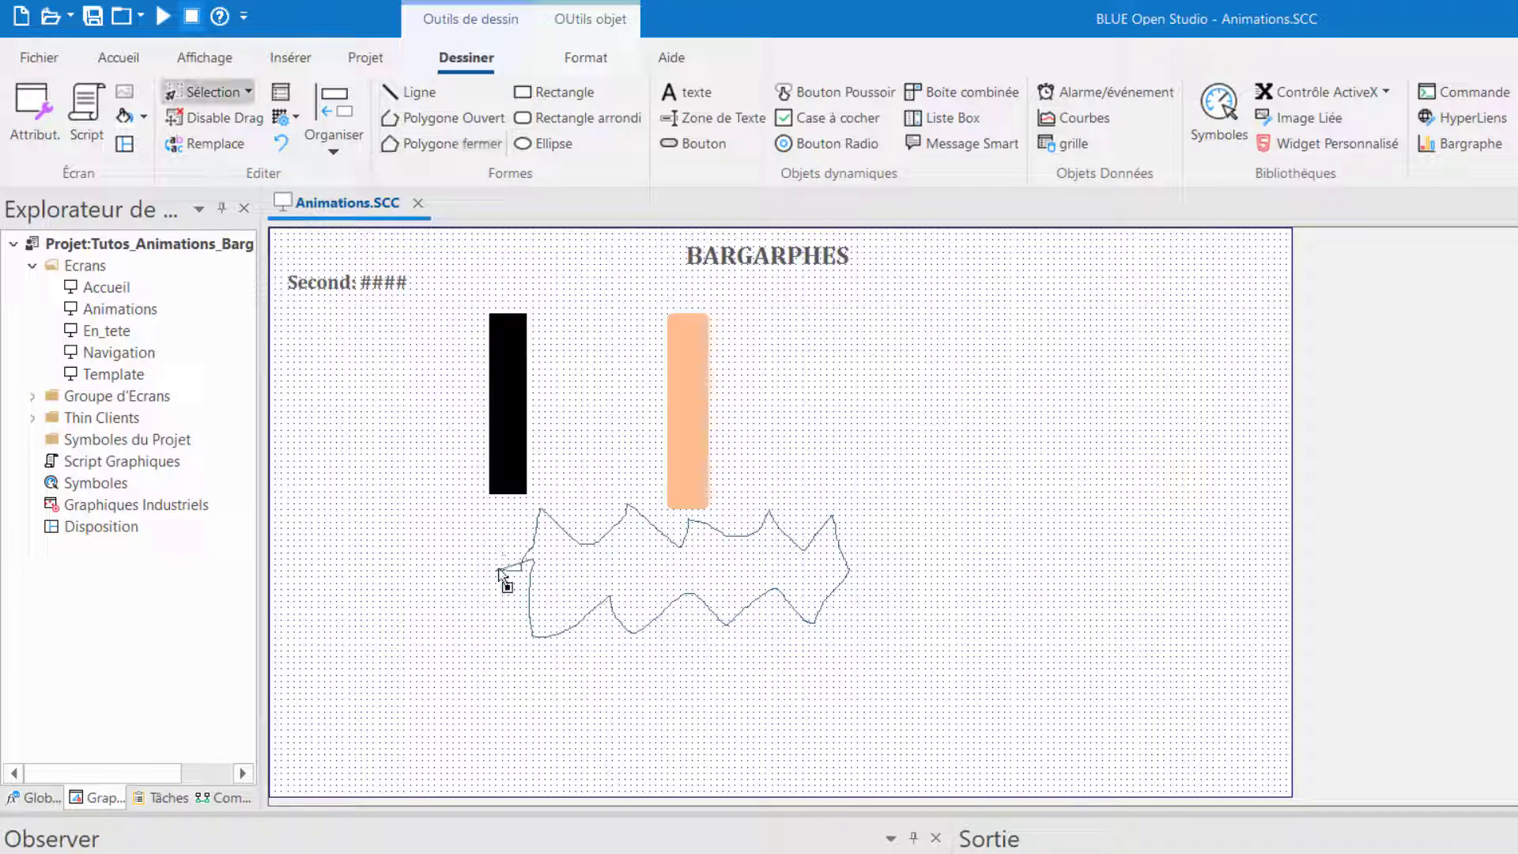
- Give the jagged polygon a black border and a solid black background fill
{"action": "double_click", "coordinate": [528, 575]}
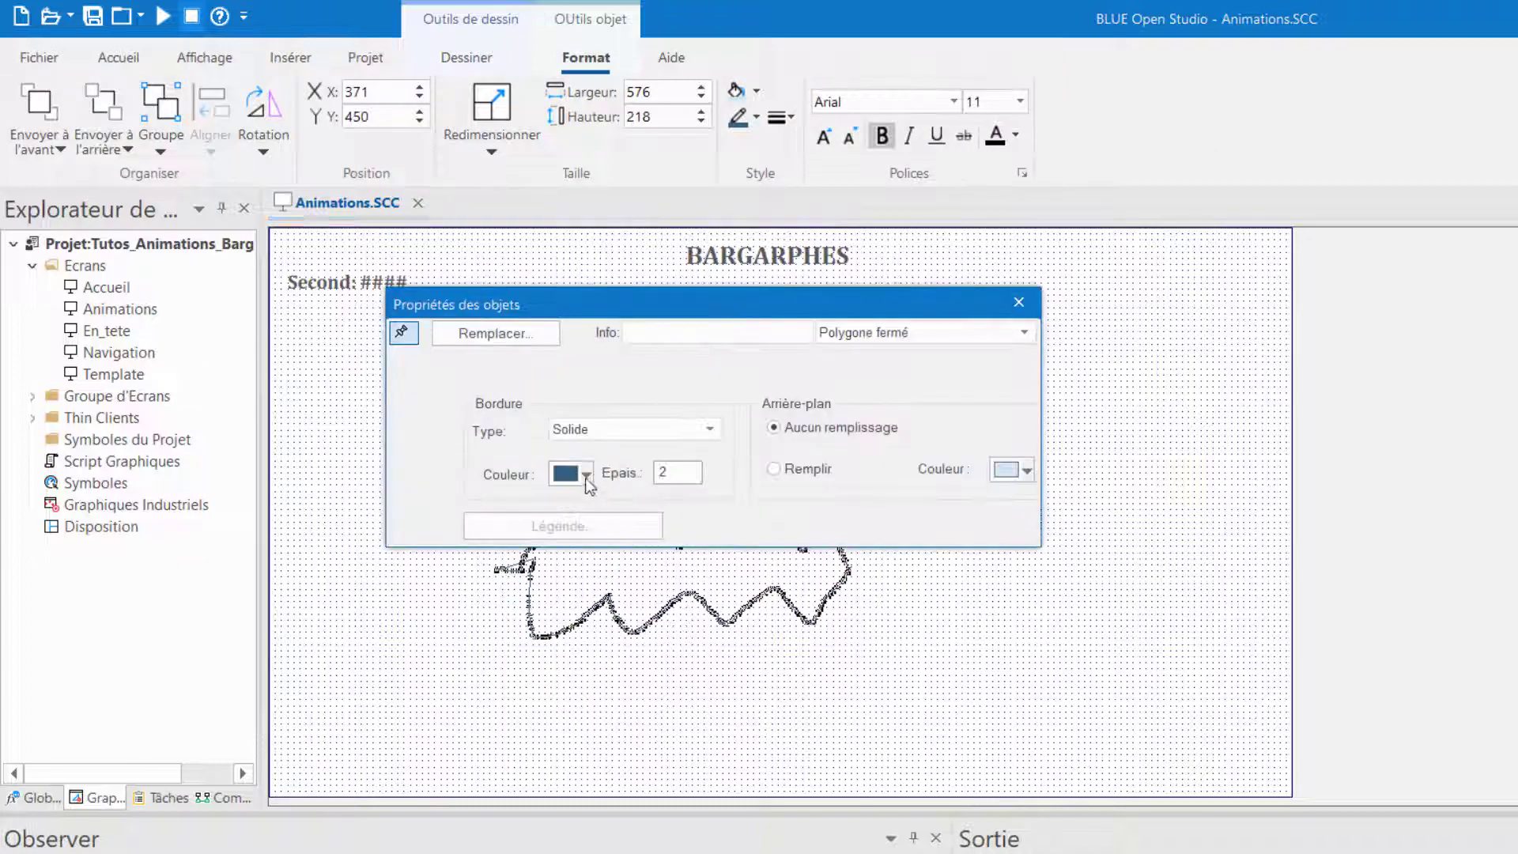
{"action": "left_click", "coordinate": [585, 474]}
{"action": "left_click", "coordinate": [585, 528]}
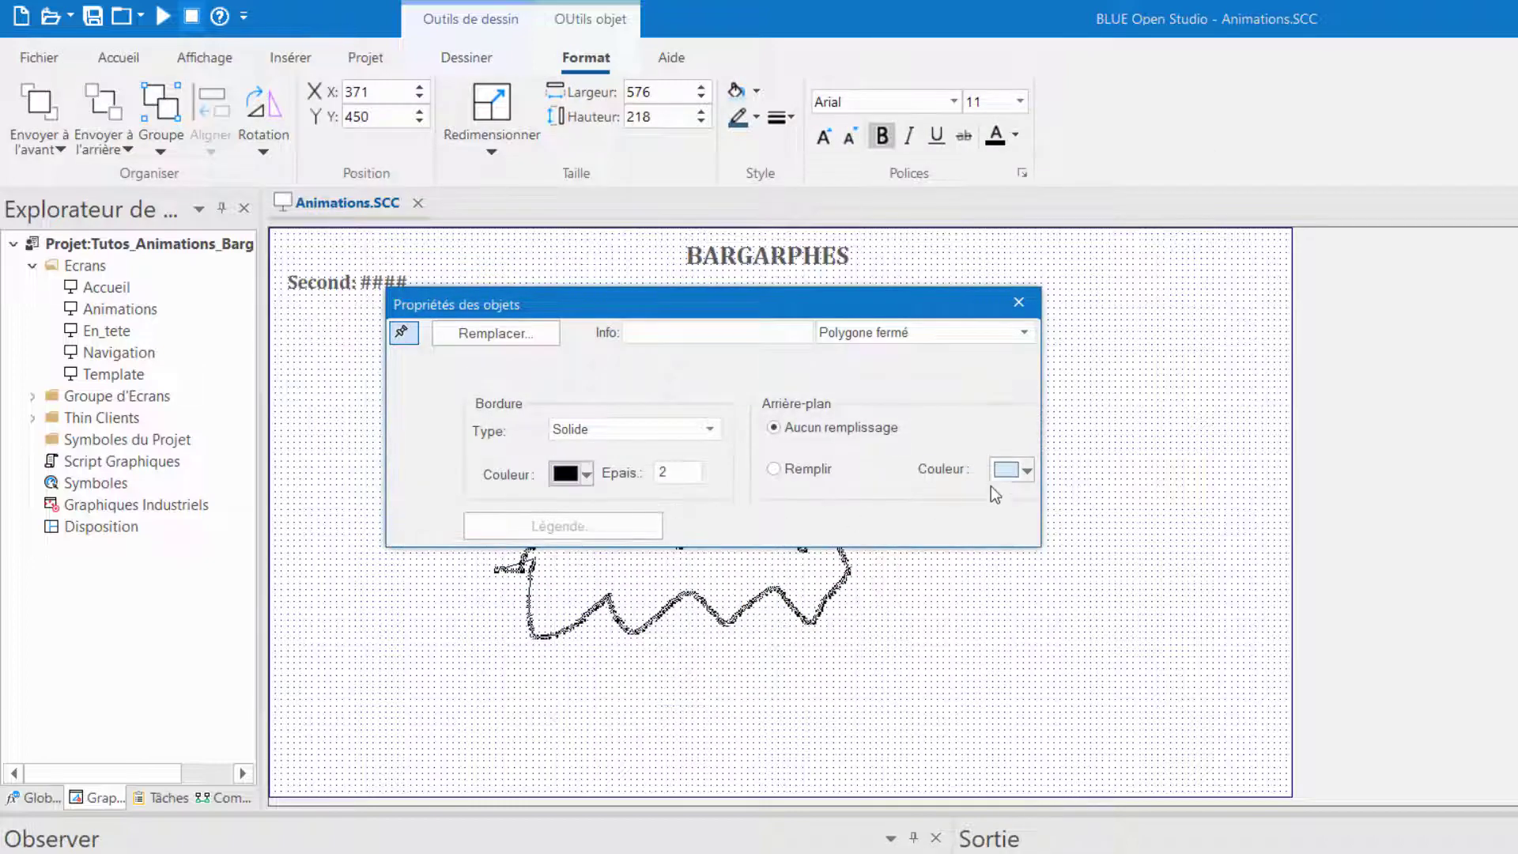
{"action": "left_click", "coordinate": [1018, 474]}
{"action": "left_click", "coordinate": [1021, 522]}
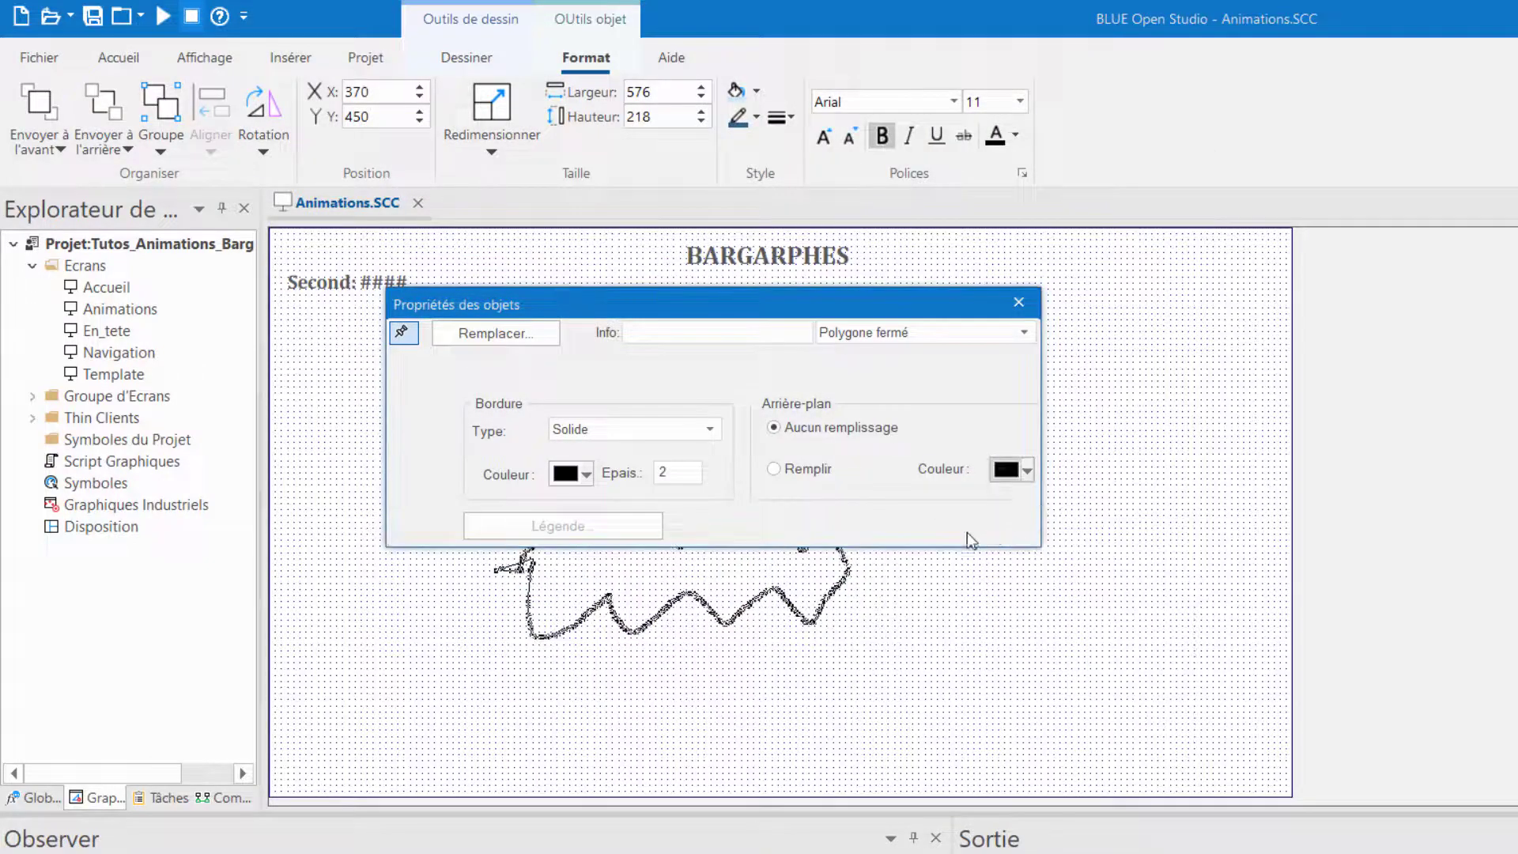
{"action": "left_click", "coordinate": [790, 468]}
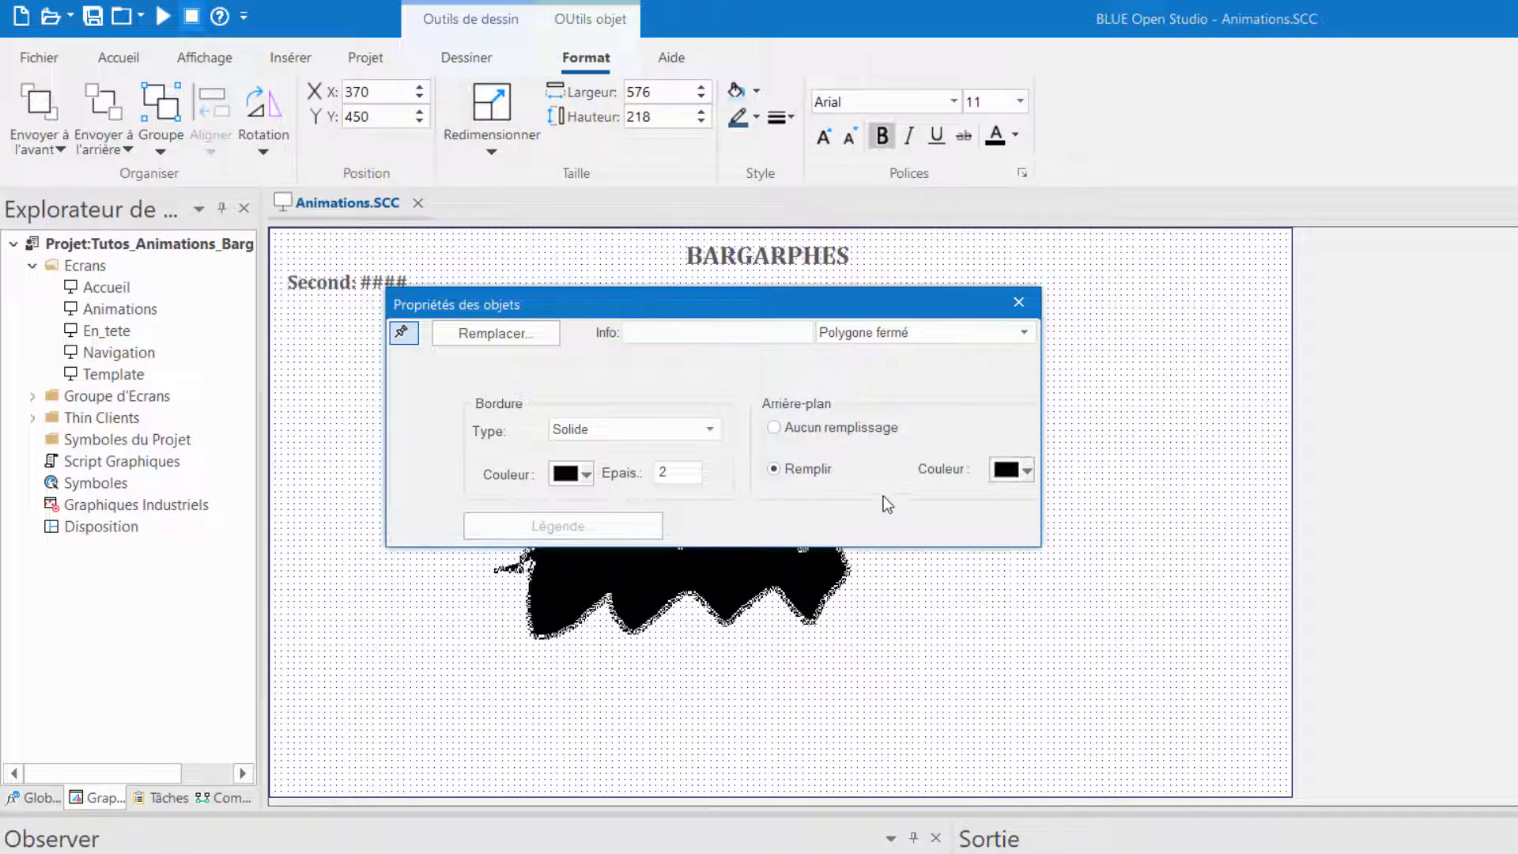
{"action": "left_click", "coordinate": [1018, 302]}
- Add a horizontal bar graph animation driven by the Second tag to the black polygon, with orientation Gauche
{"action": "left_click", "coordinate": [1461, 143]}
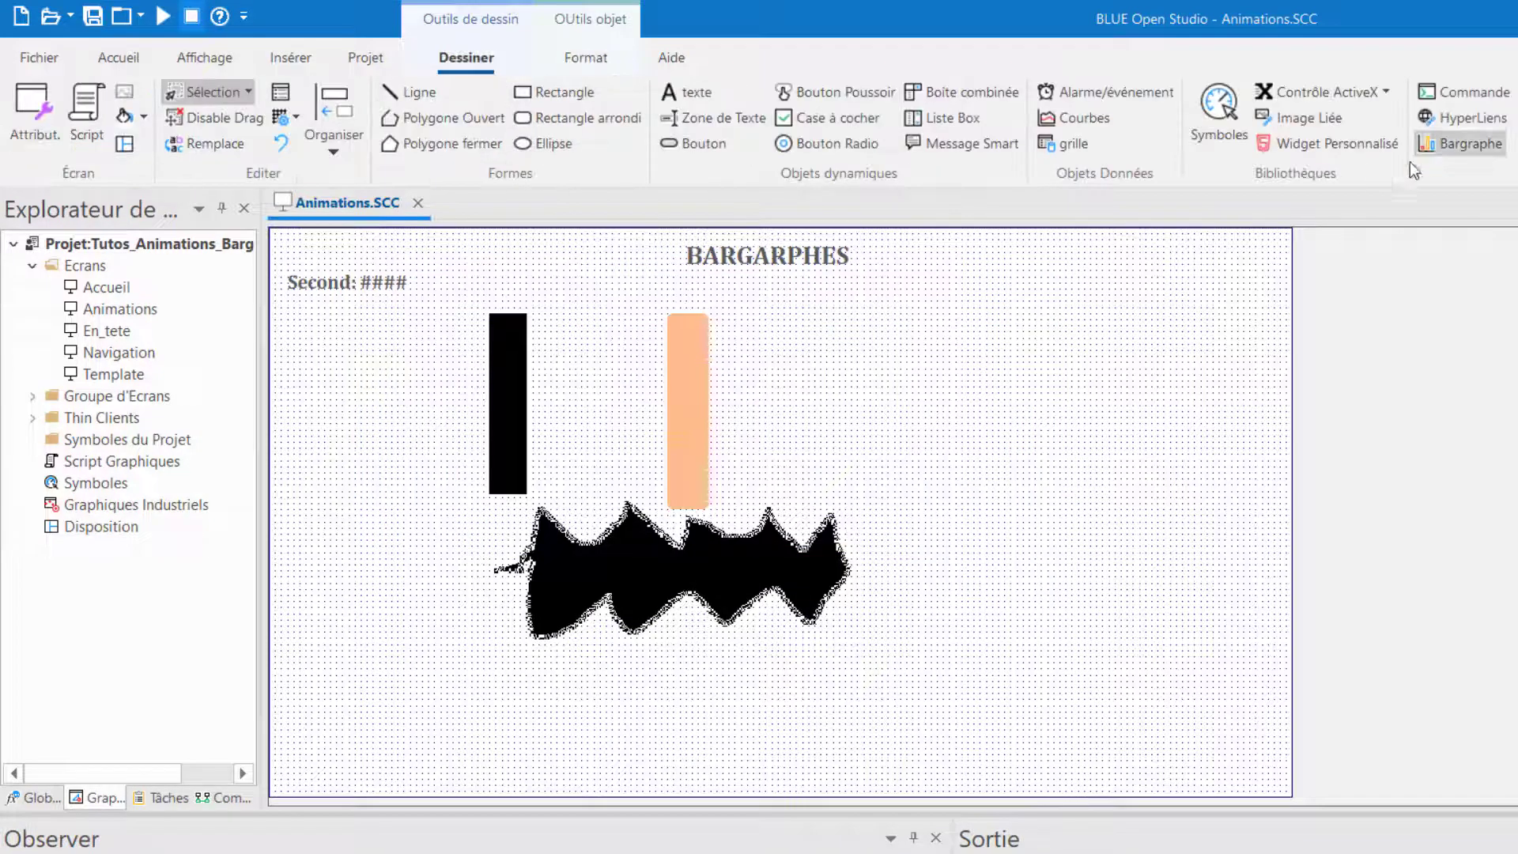
{"action": "double_click", "coordinate": [667, 573]}
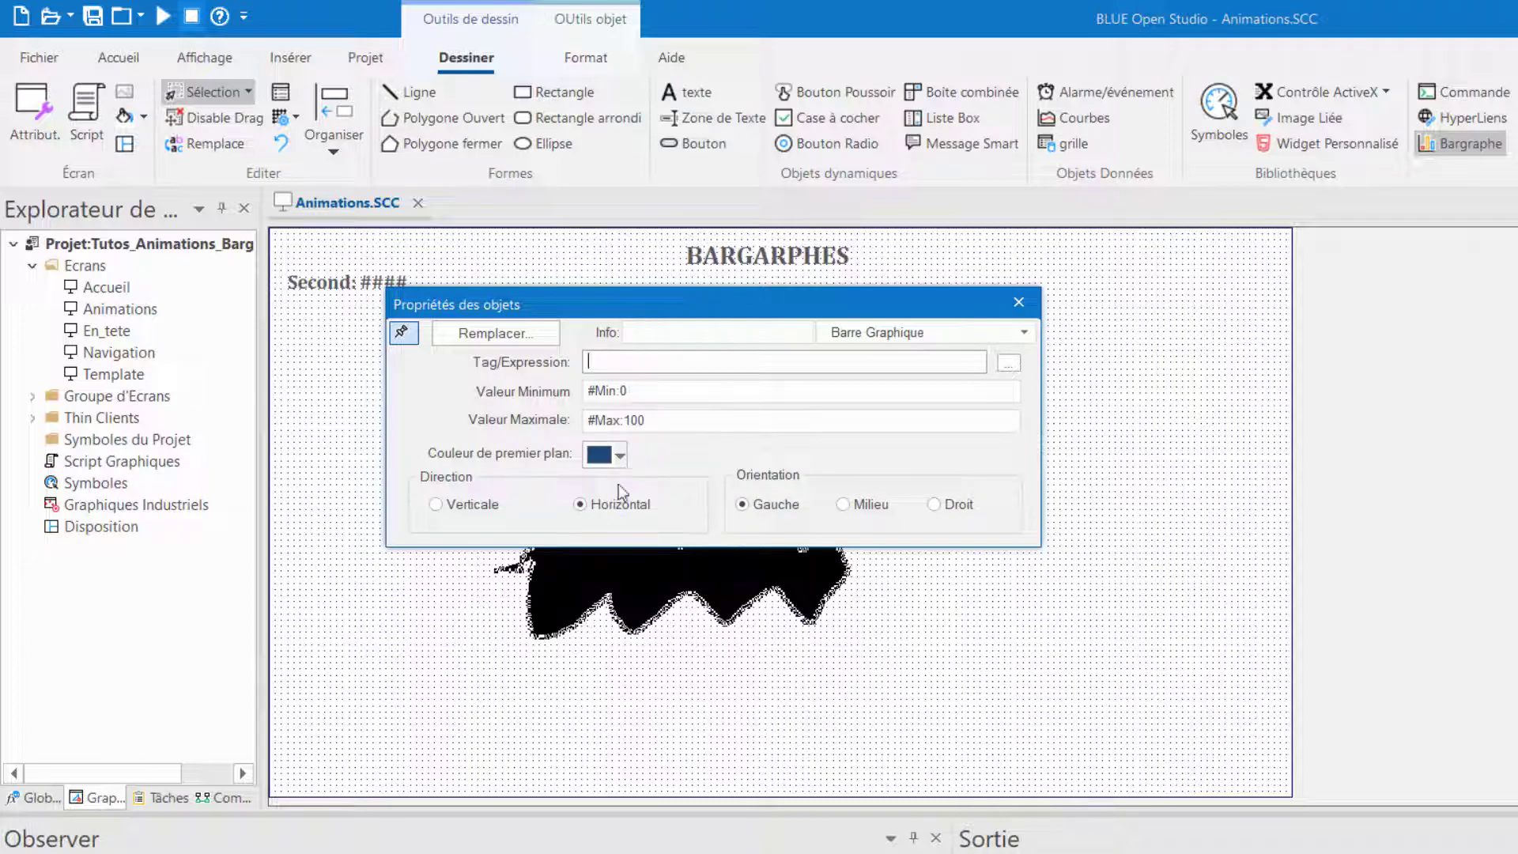
{"action": "left_click", "coordinate": [580, 505]}
{"action": "left_click", "coordinate": [620, 366]}
{"action": "type", "text": "SEc"}
{"action": "left_click", "coordinate": [851, 504]}
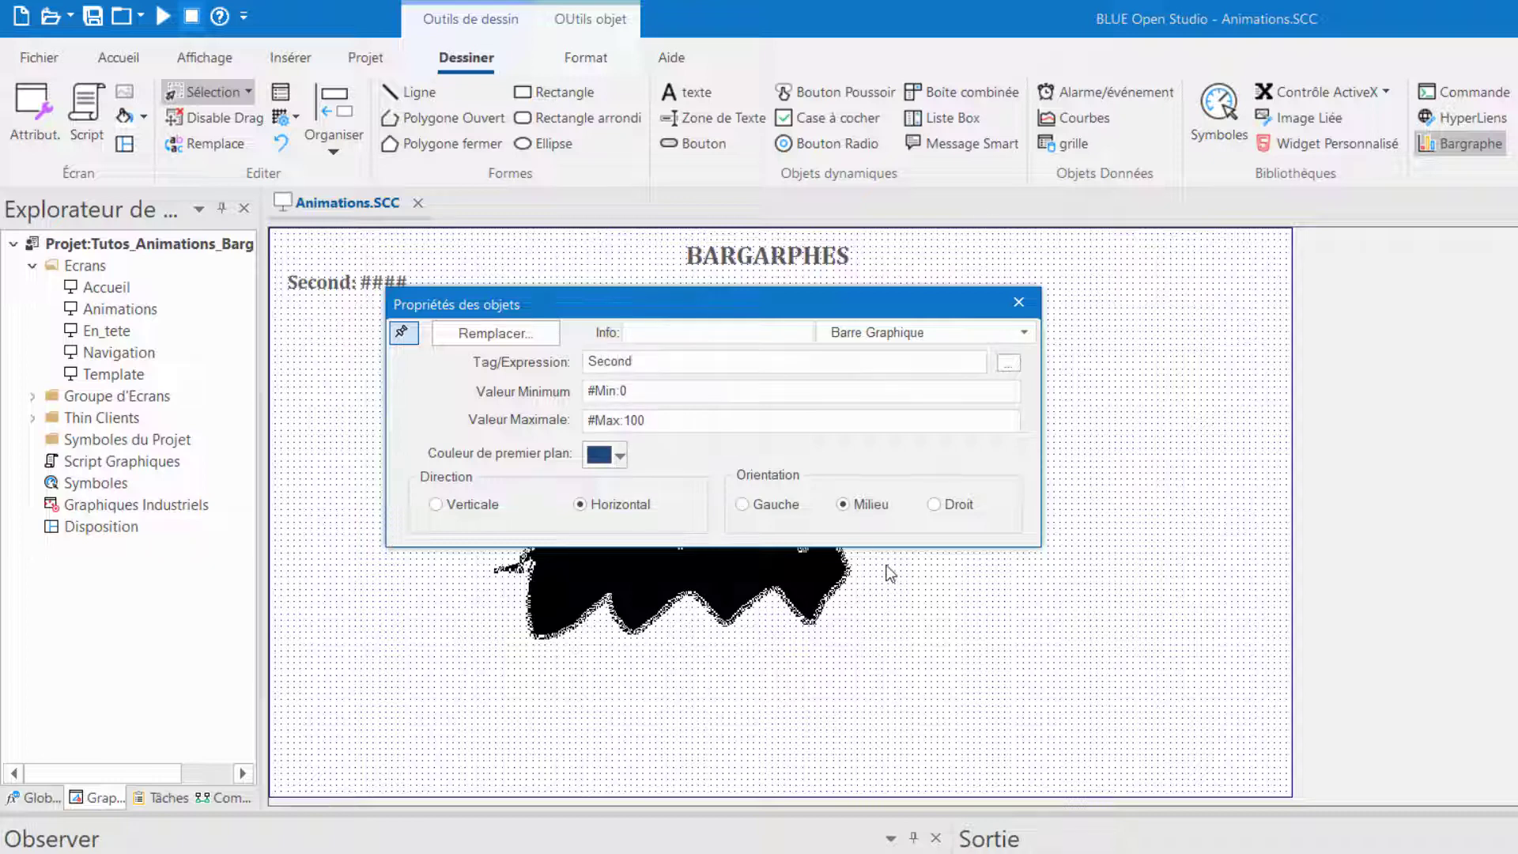
{"action": "left_click", "coordinate": [759, 506]}
- Set the polygon bar graph's maximum value to 59 and its foreground colour to light blue
{"action": "left_click_drag", "start_coordinate": [646, 420], "coordinate": [627, 423]}
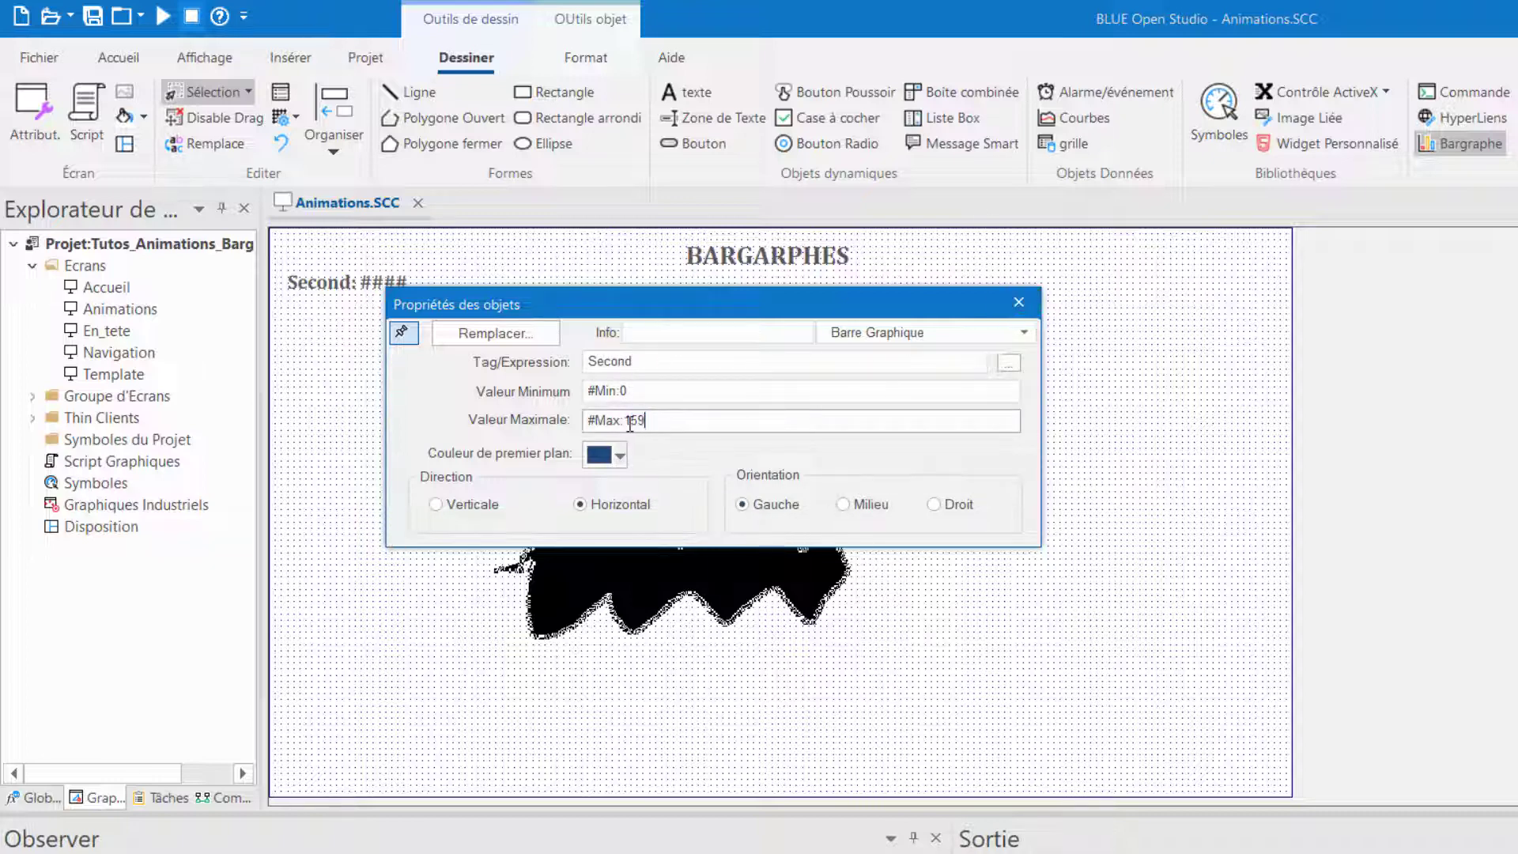
{"action": "left_click", "coordinate": [621, 456]}
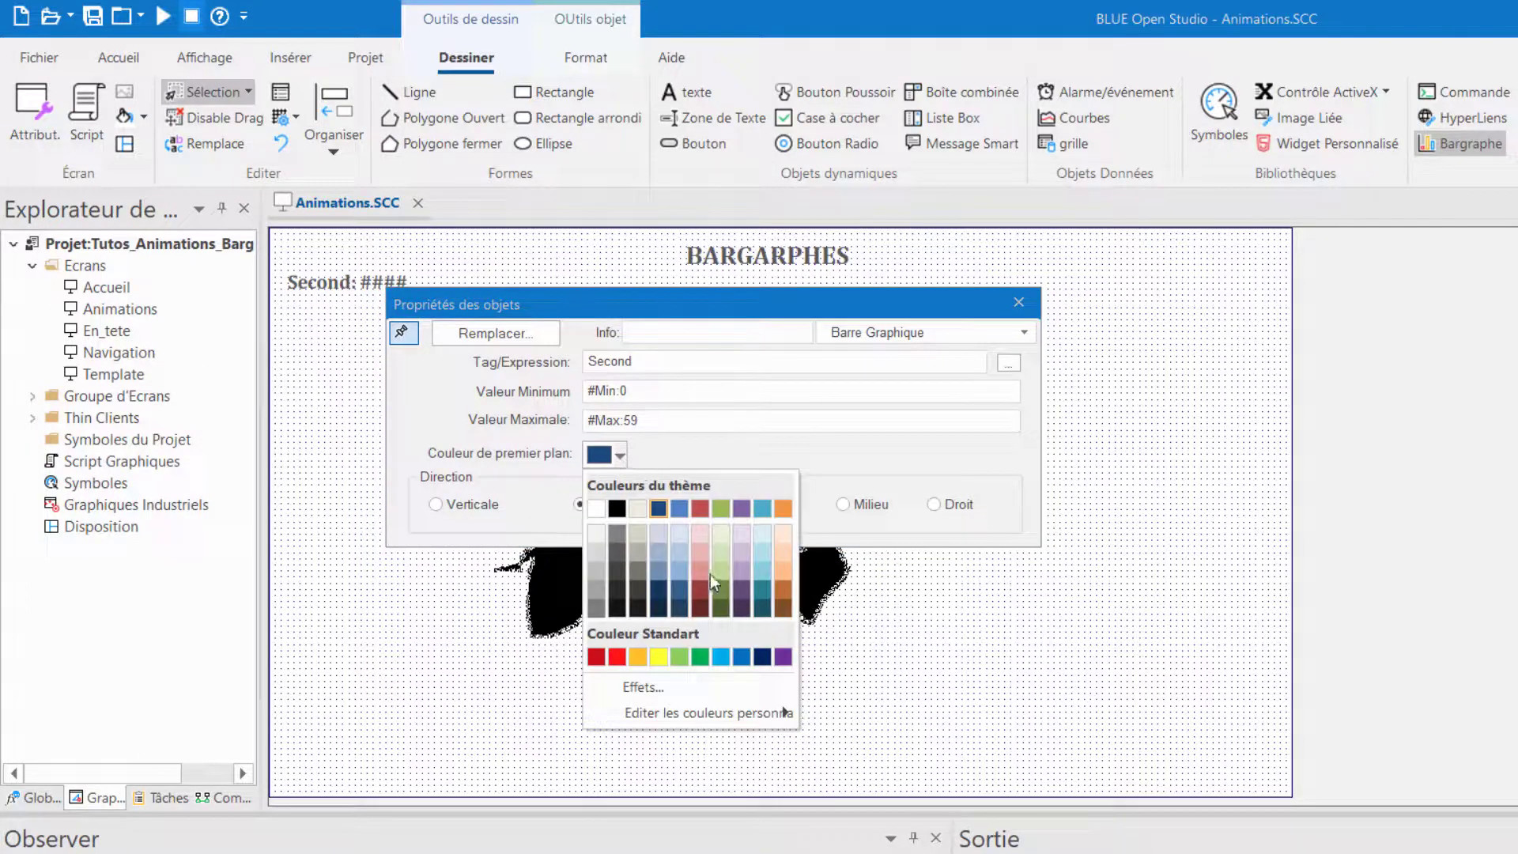
{"action": "left_click", "coordinate": [680, 567]}
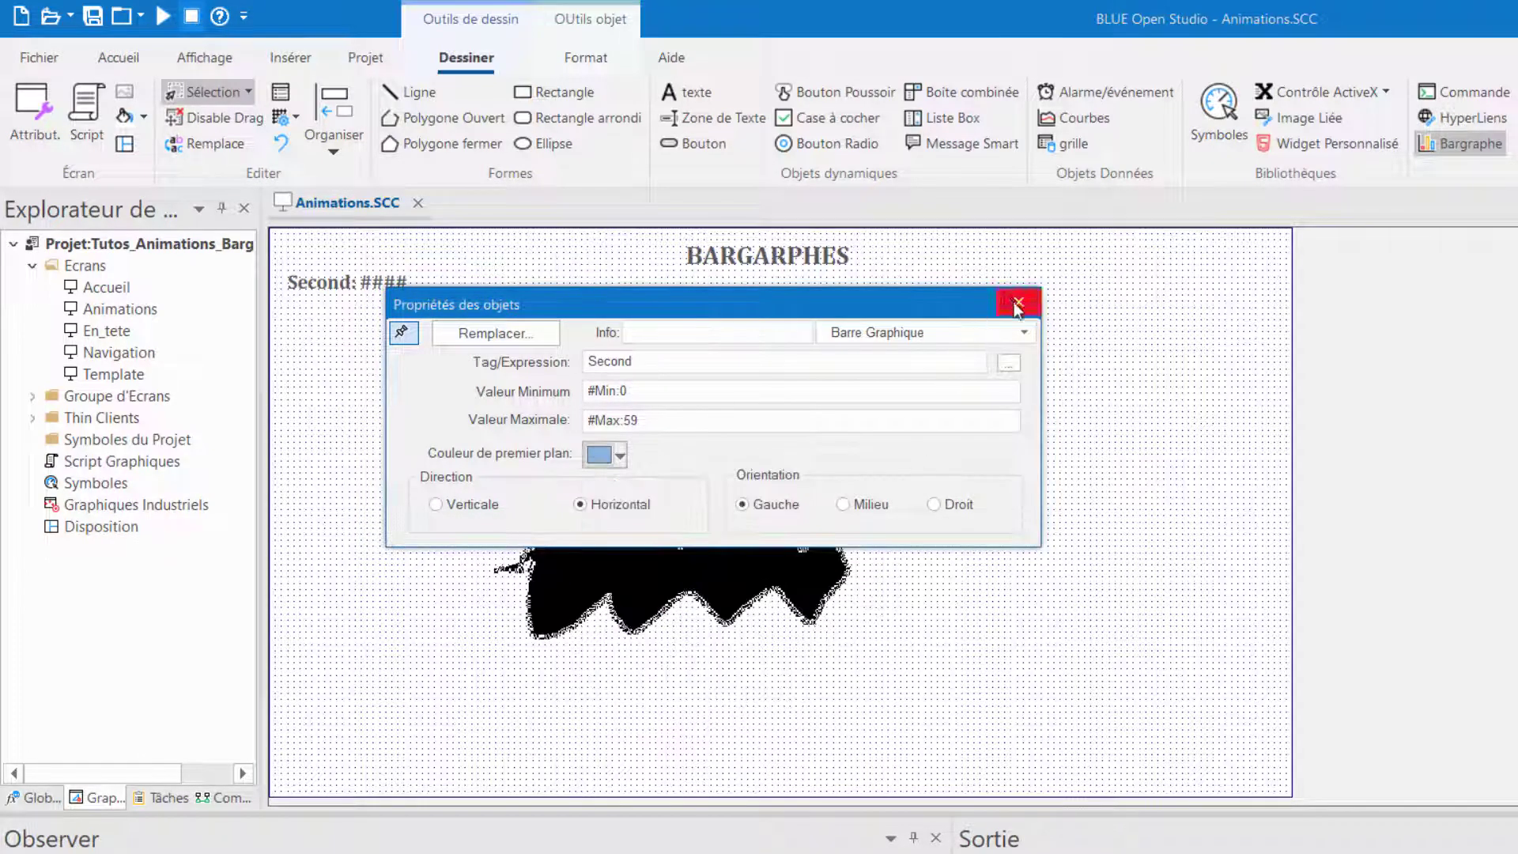
{"action": "left_click", "coordinate": [1017, 305]}
- Test the screen to watch the polygon fill horizontally alongside the two vertical bars, and end the test
{"action": "right_click", "coordinate": [997, 328]}
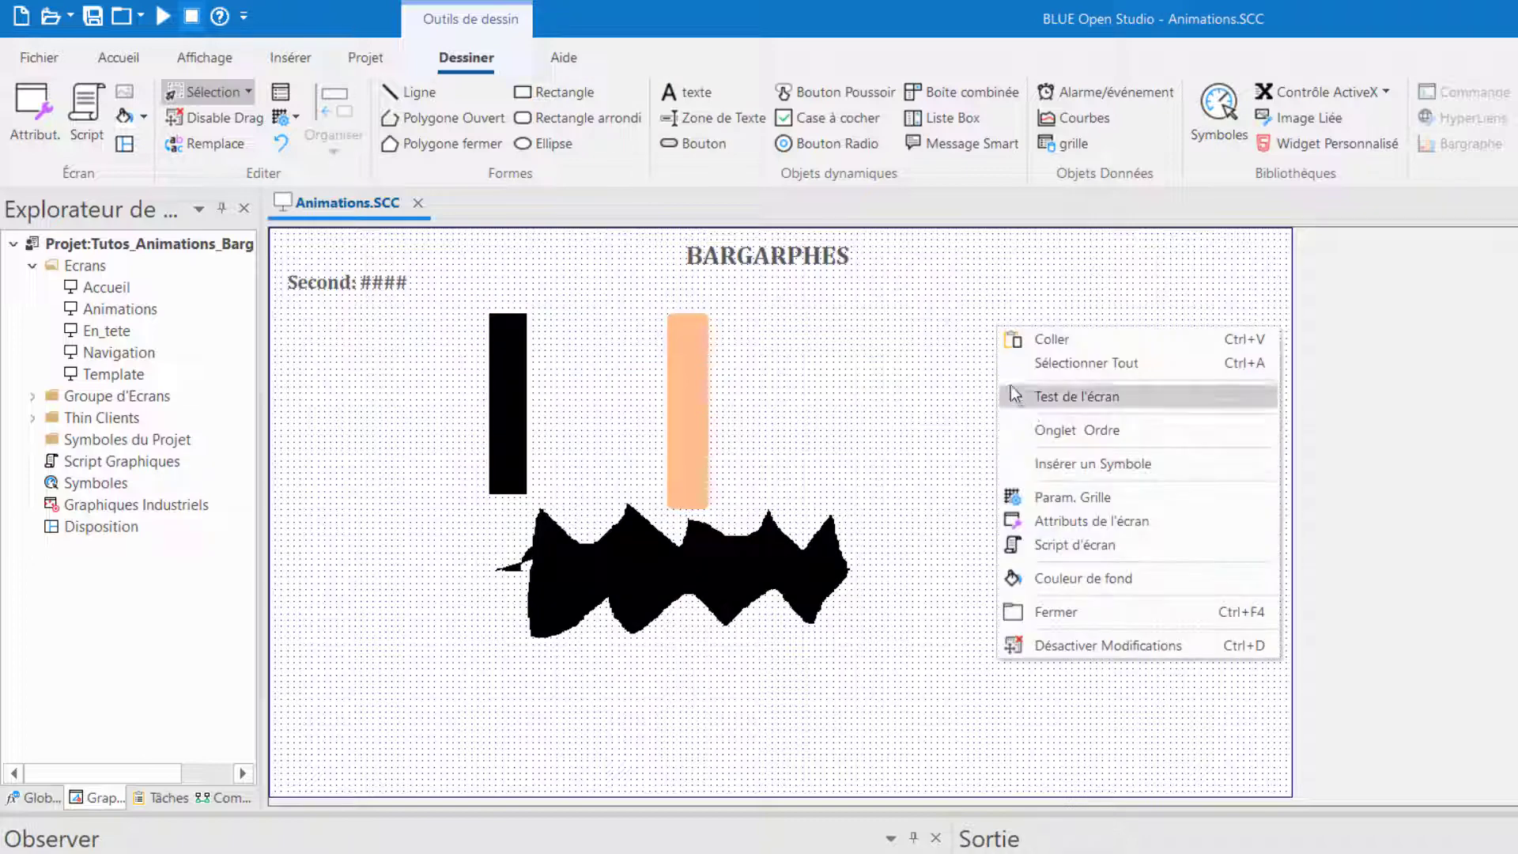
{"action": "left_click", "coordinate": [1065, 402]}
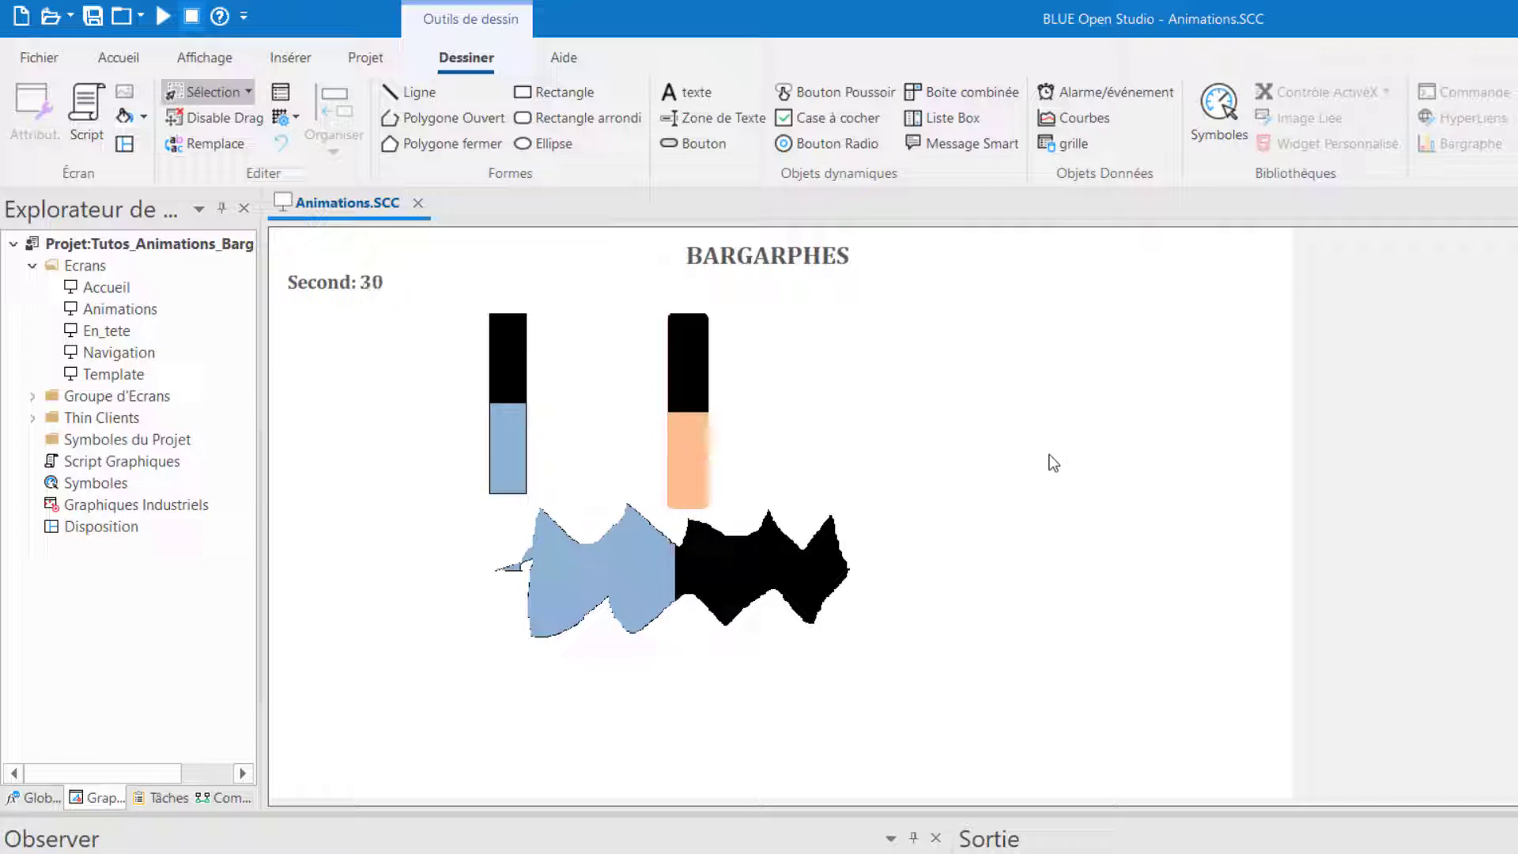
{"action": "right_click", "coordinate": [931, 433]}
{"action": "left_click", "coordinate": [981, 494]}
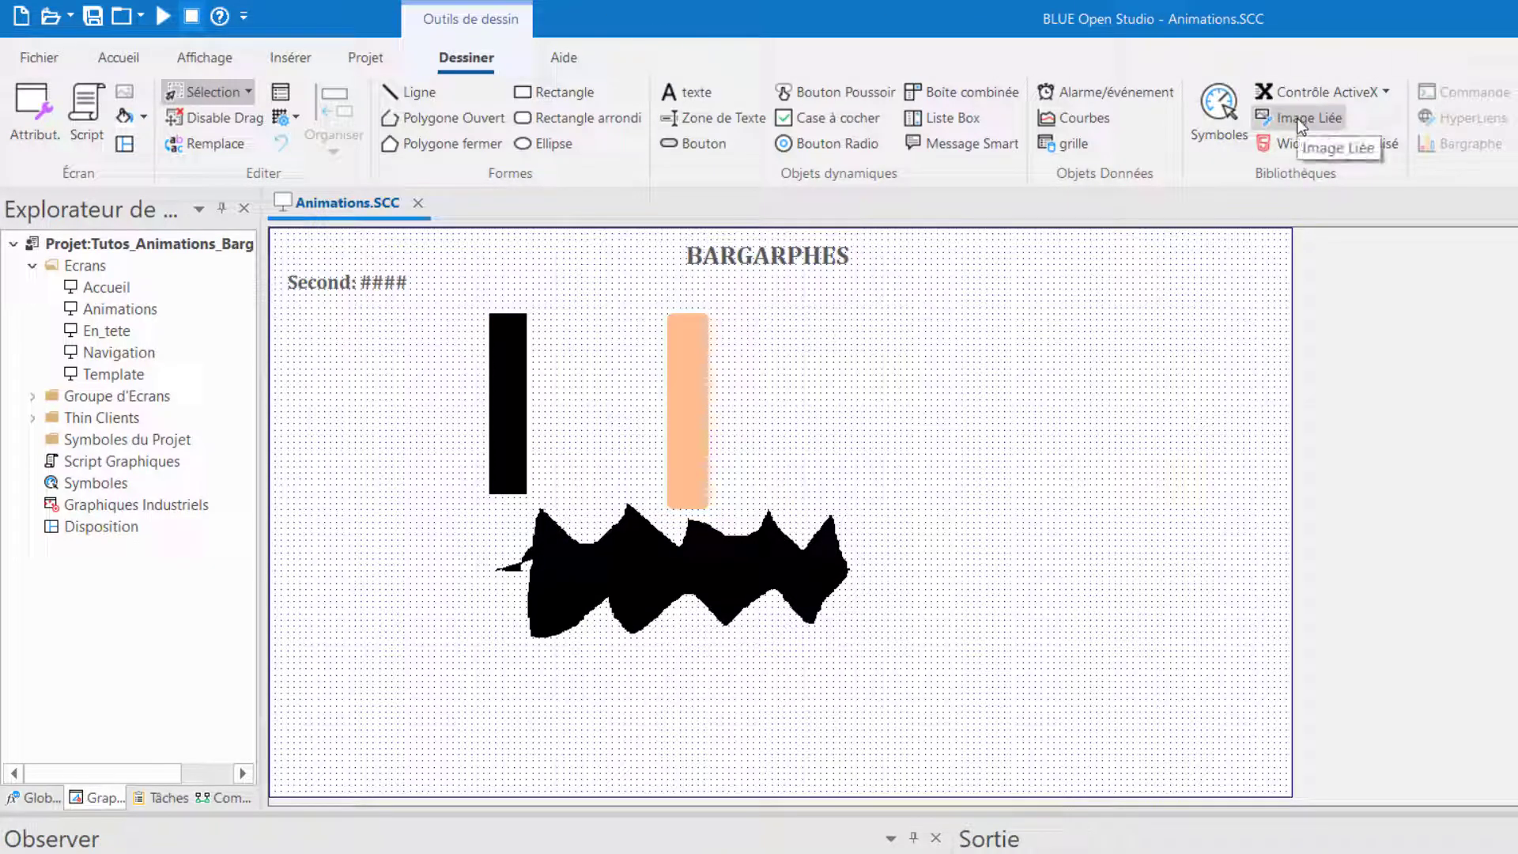
- Insert the linked image Tank18 from the Bargraphe resources folder, place it below the Second label, and enlarge it
{"action": "left_click", "coordinate": [1290, 150]}
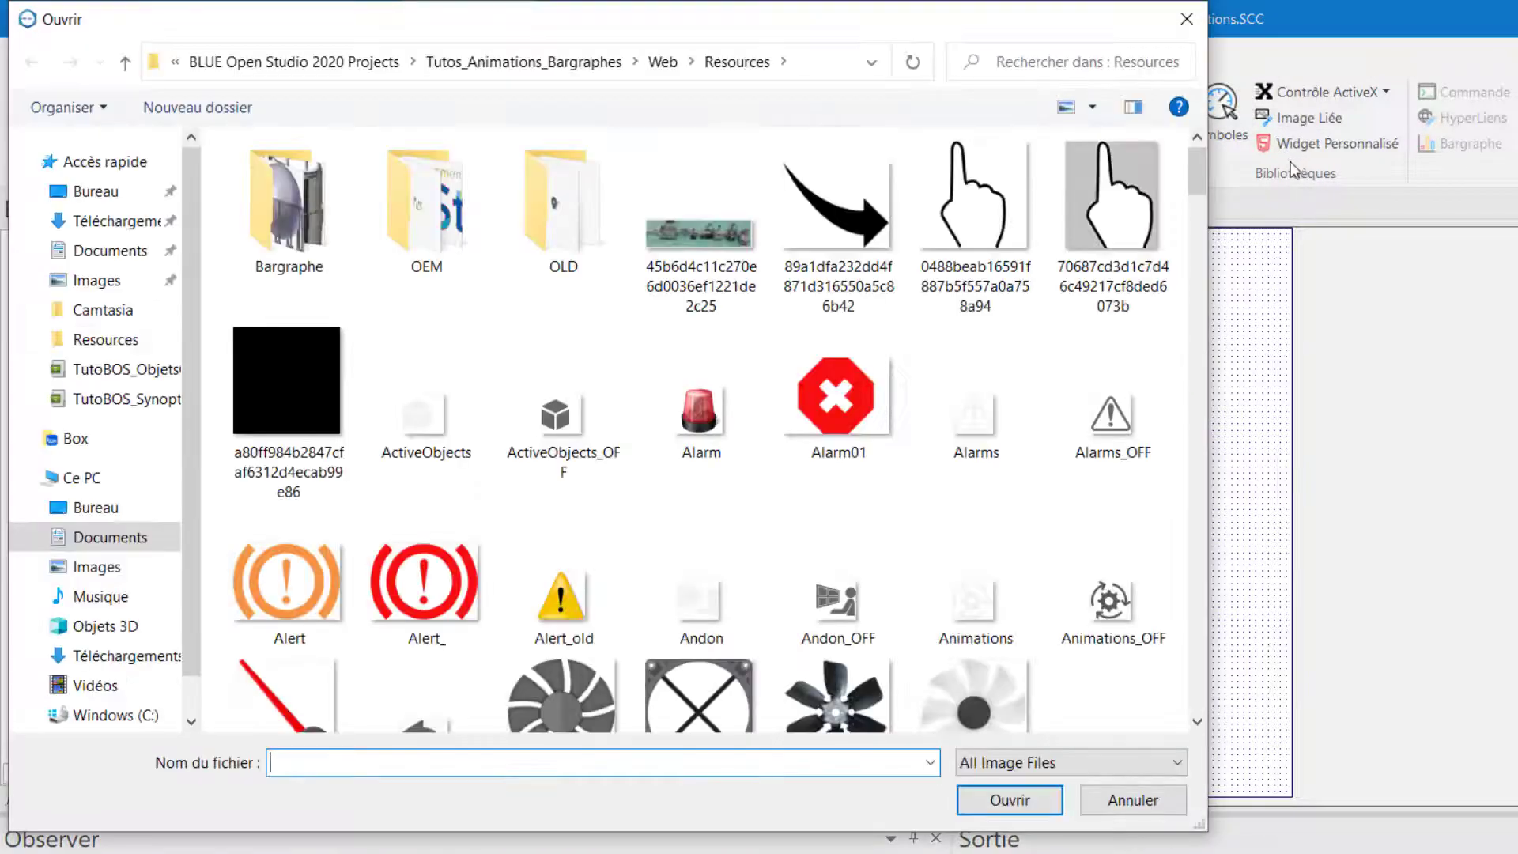
{"action": "left_click", "coordinate": [310, 241]}
{"action": "double_click", "coordinate": [309, 241]}
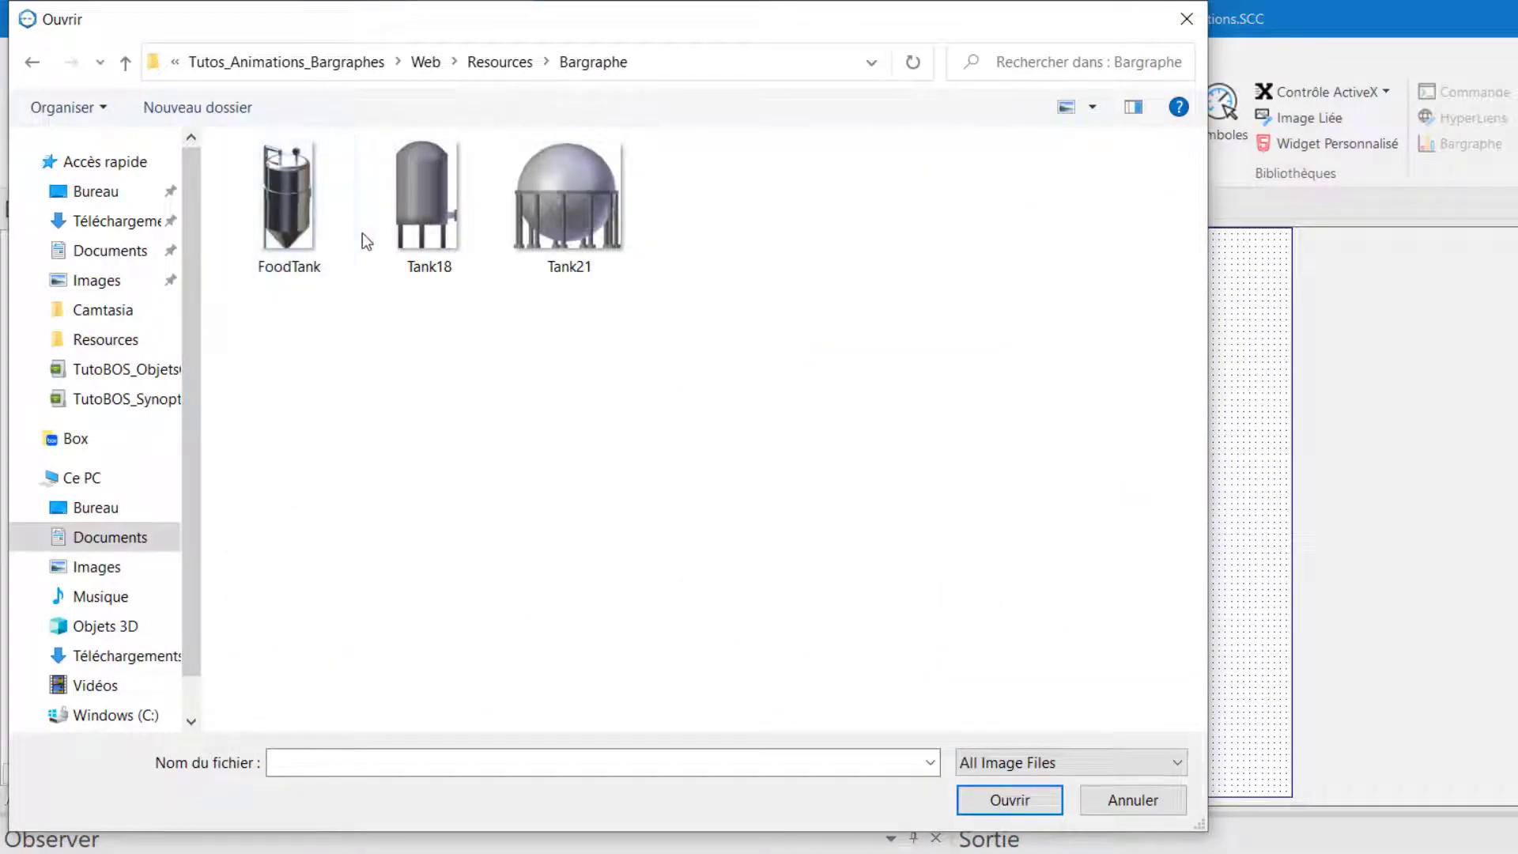
{"action": "double_click", "coordinate": [412, 237]}
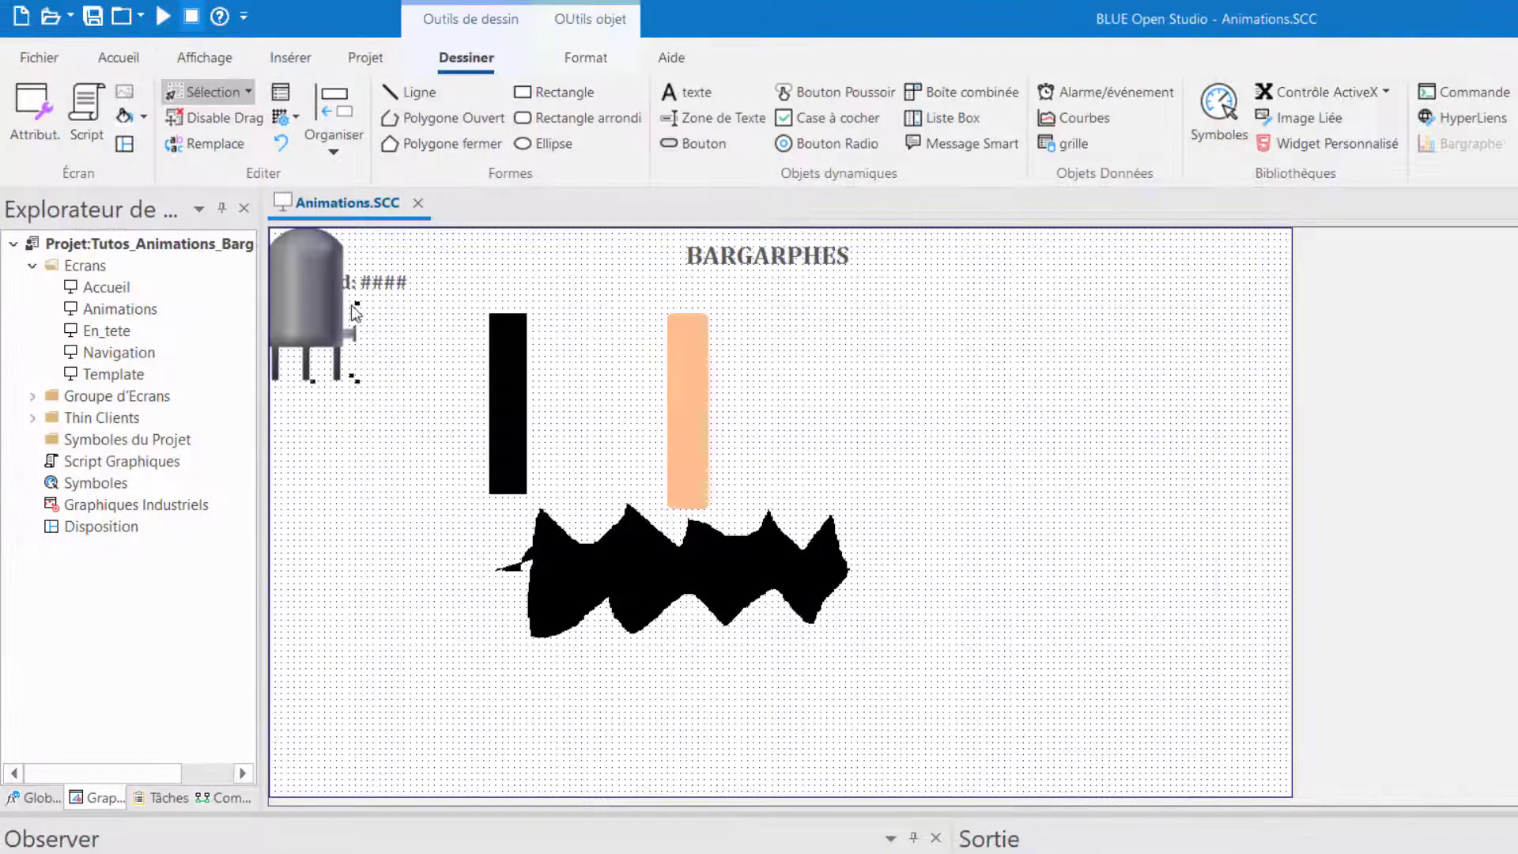
{"action": "left_click_drag", "start_coordinate": [355, 373], "coordinate": [404, 373]}
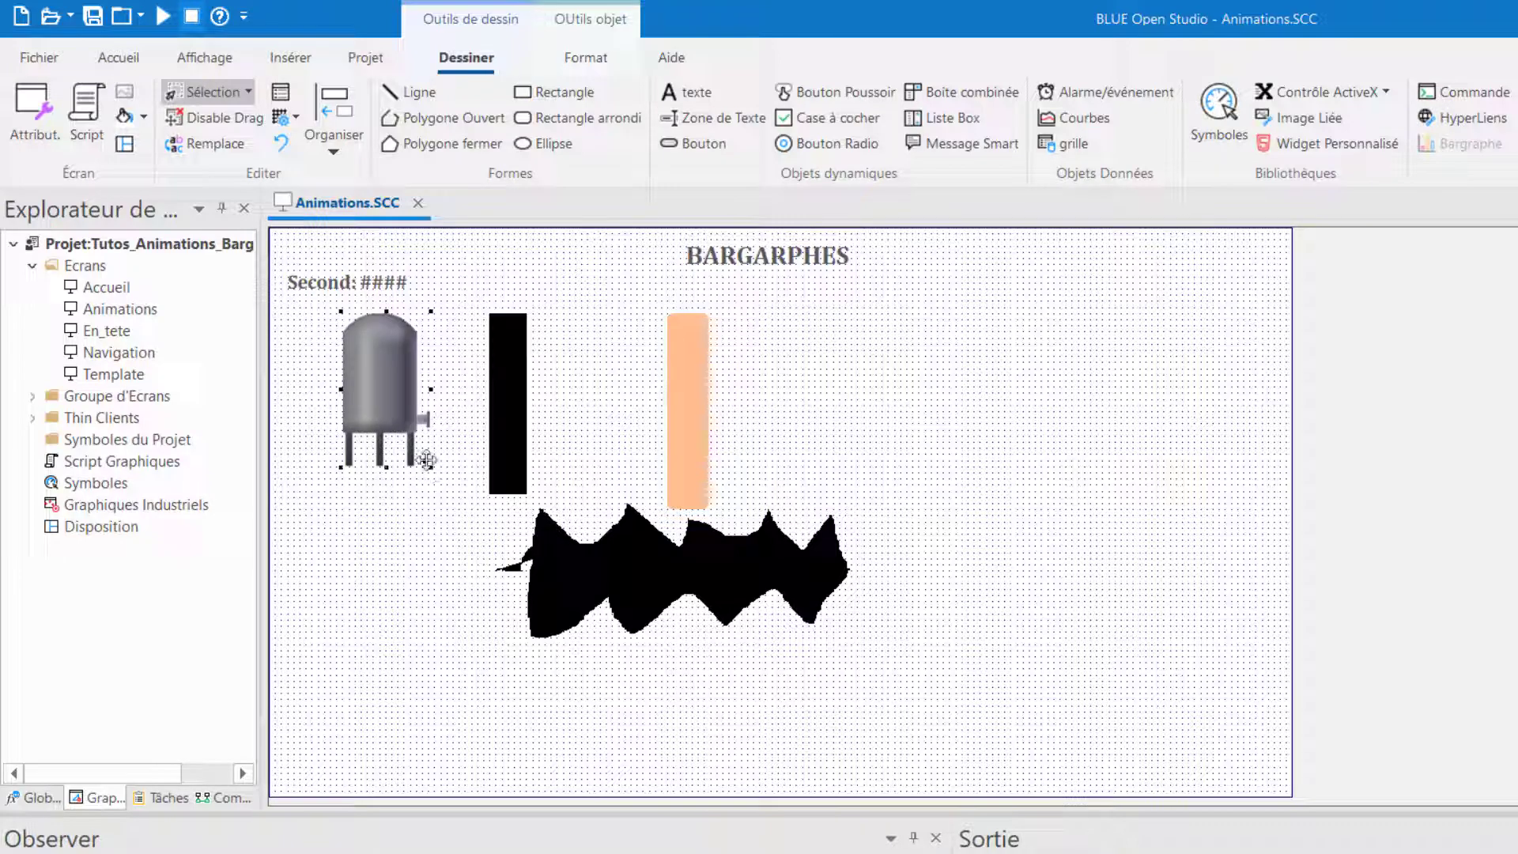
{"action": "left_click_drag", "start_coordinate": [433, 469], "coordinate": [502, 567]}
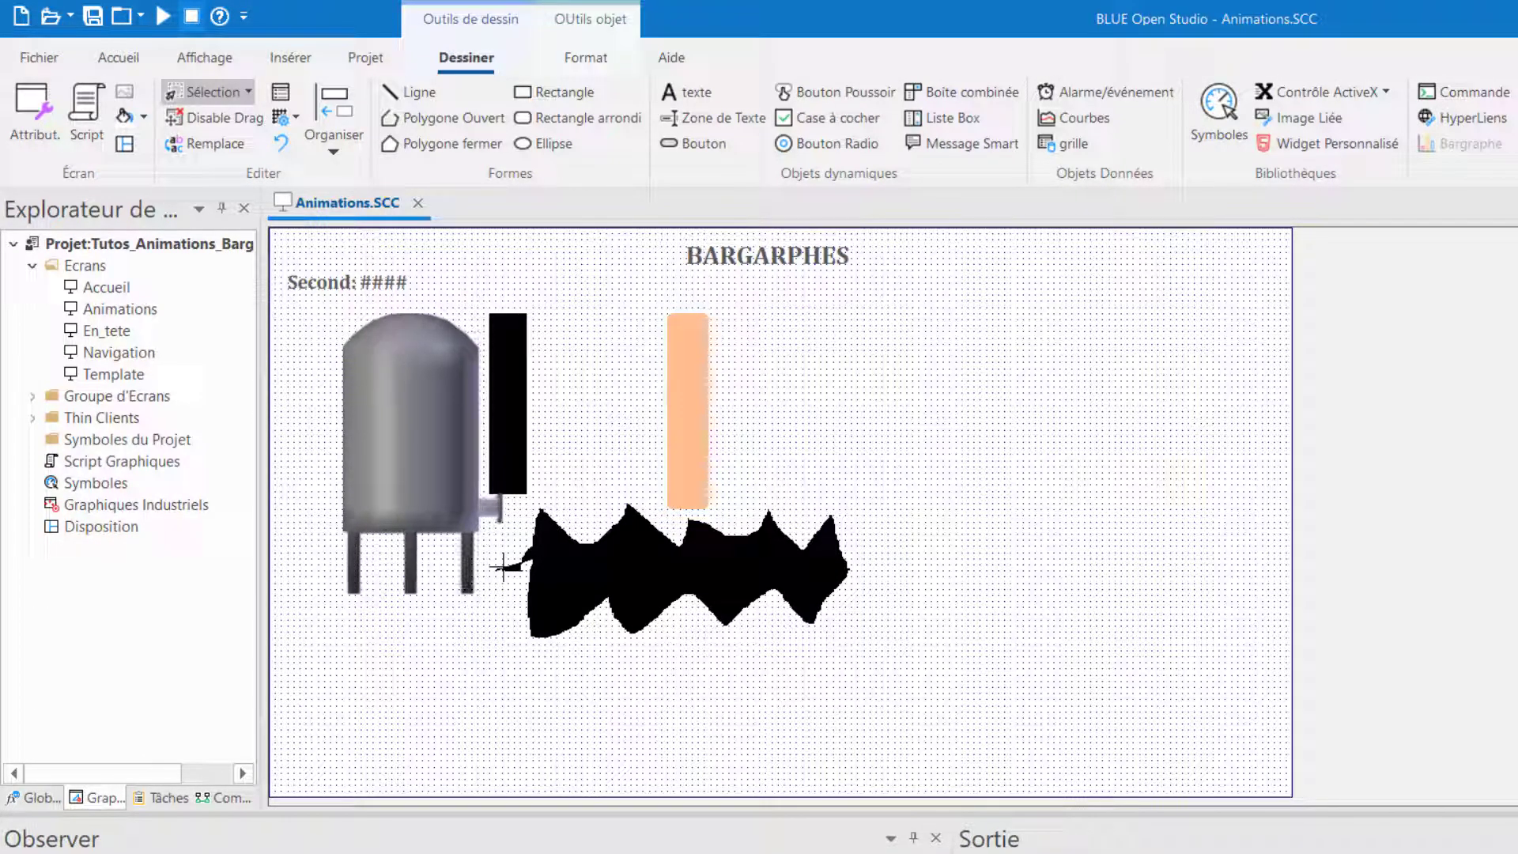
- Bring the black rectangle bar graph to the front and place it over the middle of the tank image
{"action": "left_click_drag", "start_coordinate": [504, 411], "coordinate": [533, 396]}
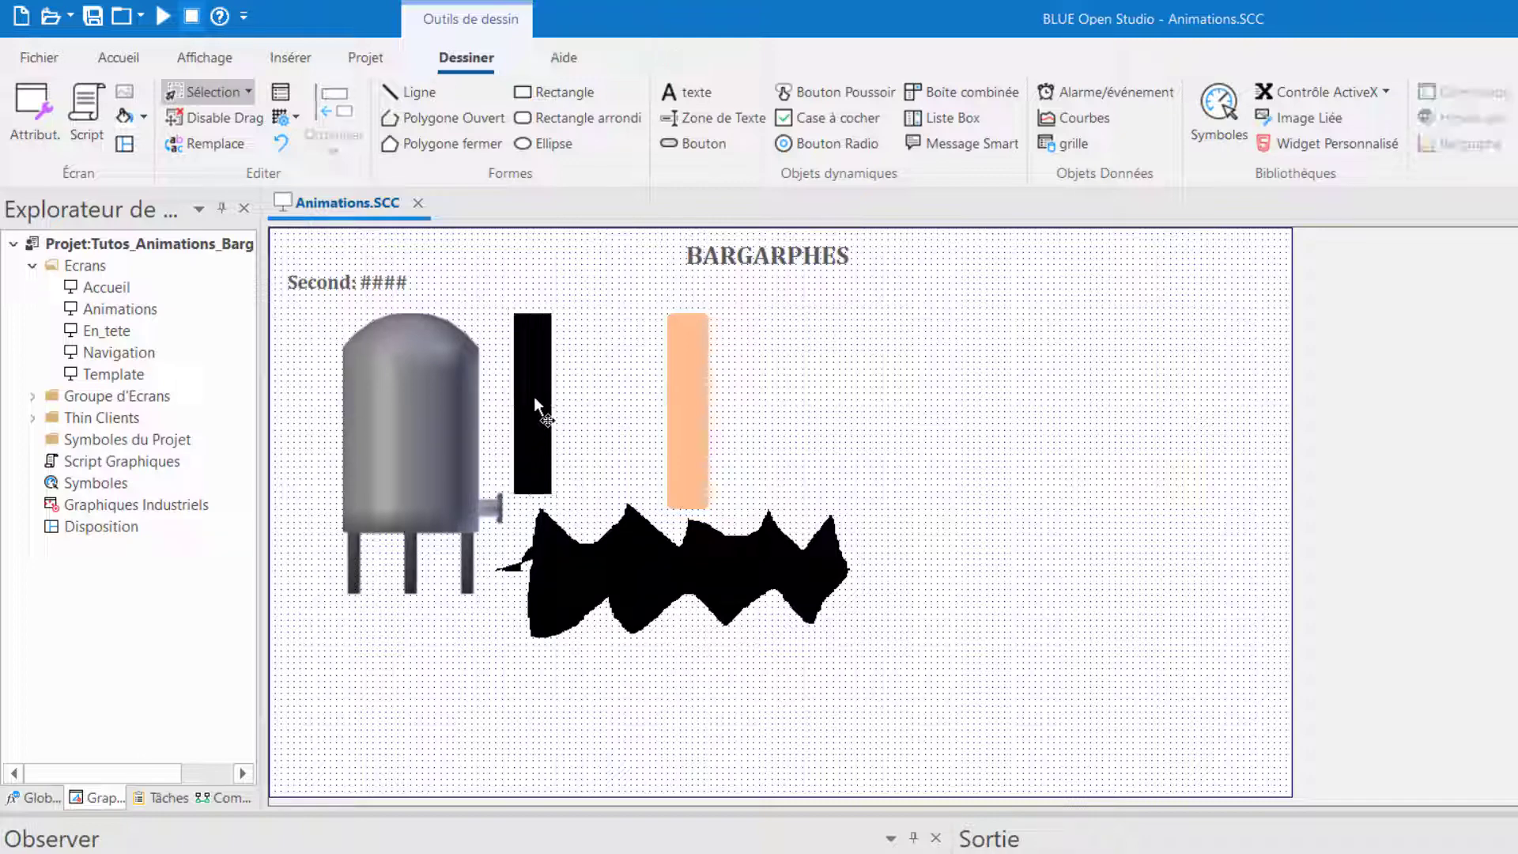
{"action": "right_click", "coordinate": [533, 396]}
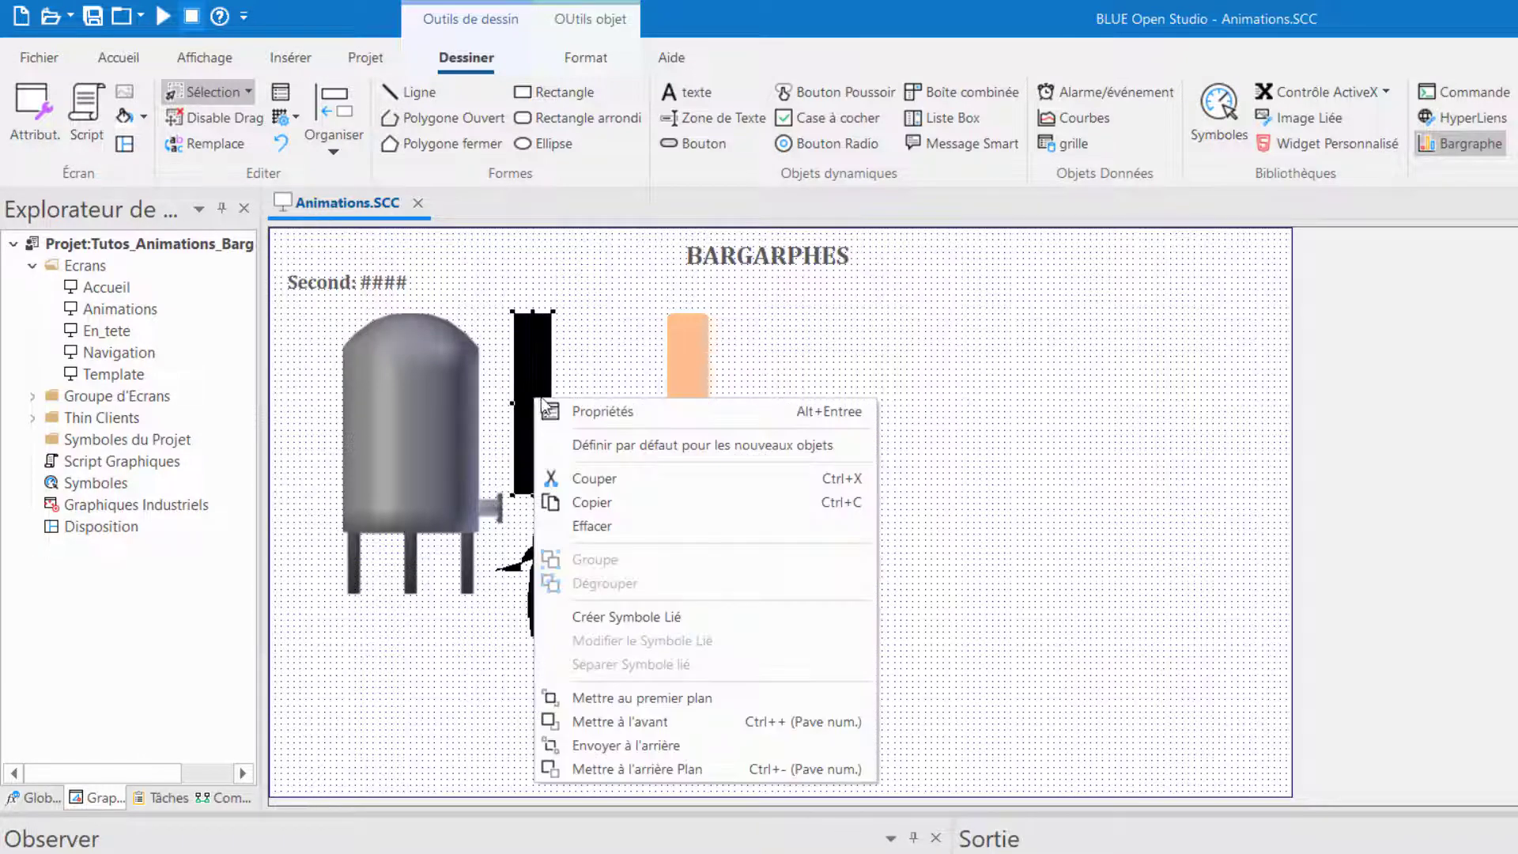
{"action": "left_click", "coordinate": [693, 698]}
{"action": "left_click_drag", "start_coordinate": [531, 413], "coordinate": [411, 436]}
- Move the black polygon down away from the tank, and group the tank image with the black bar on it
{"action": "left_click_drag", "start_coordinate": [618, 534], "coordinate": [719, 614]}
{"action": "left_click_drag", "start_coordinate": [307, 312], "coordinate": [535, 616]}
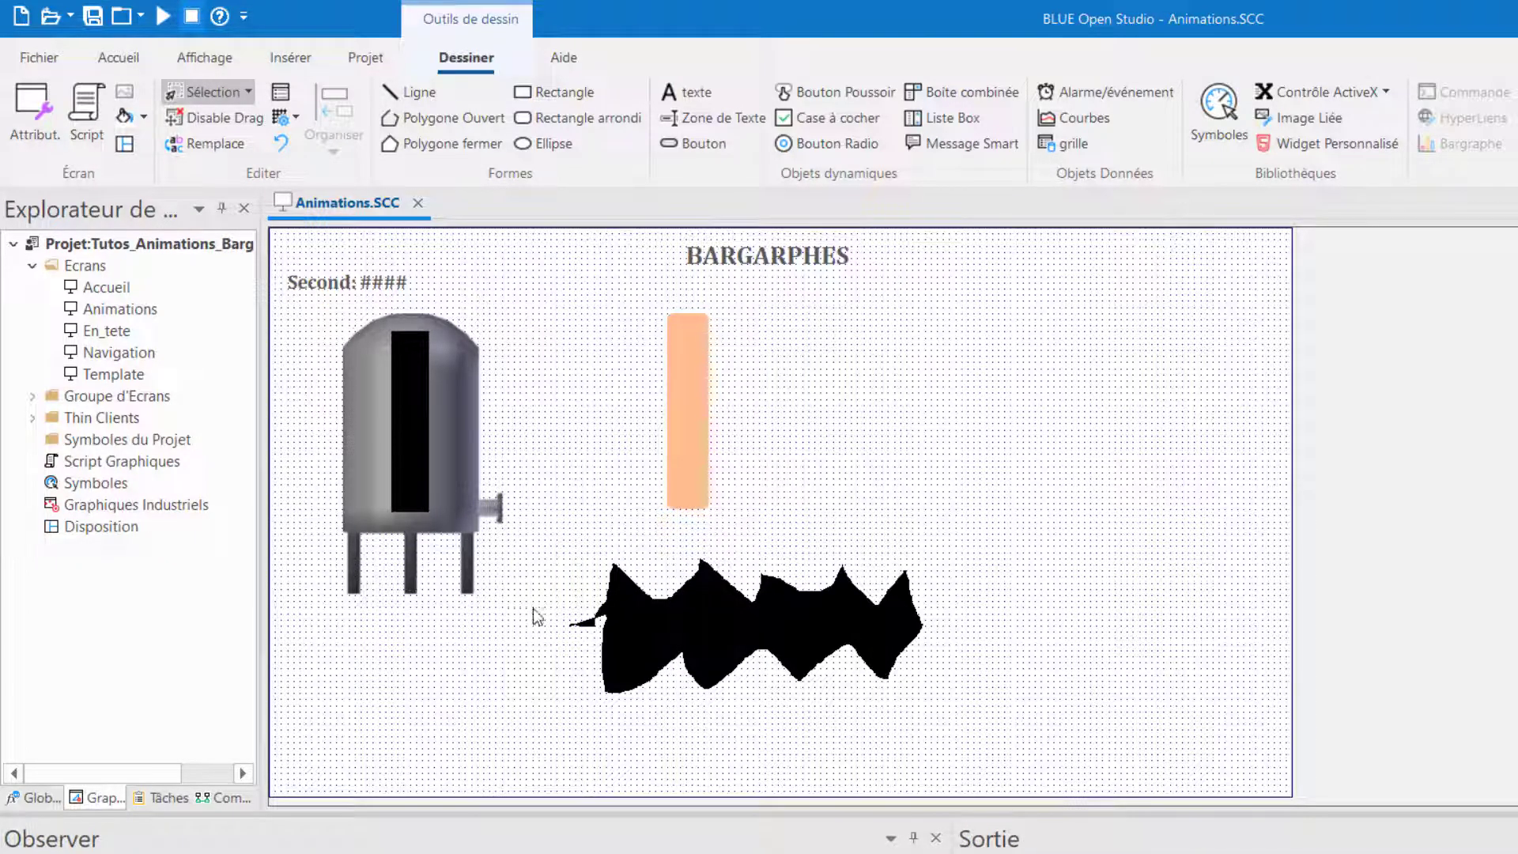
{"action": "right_click", "coordinate": [453, 452]}
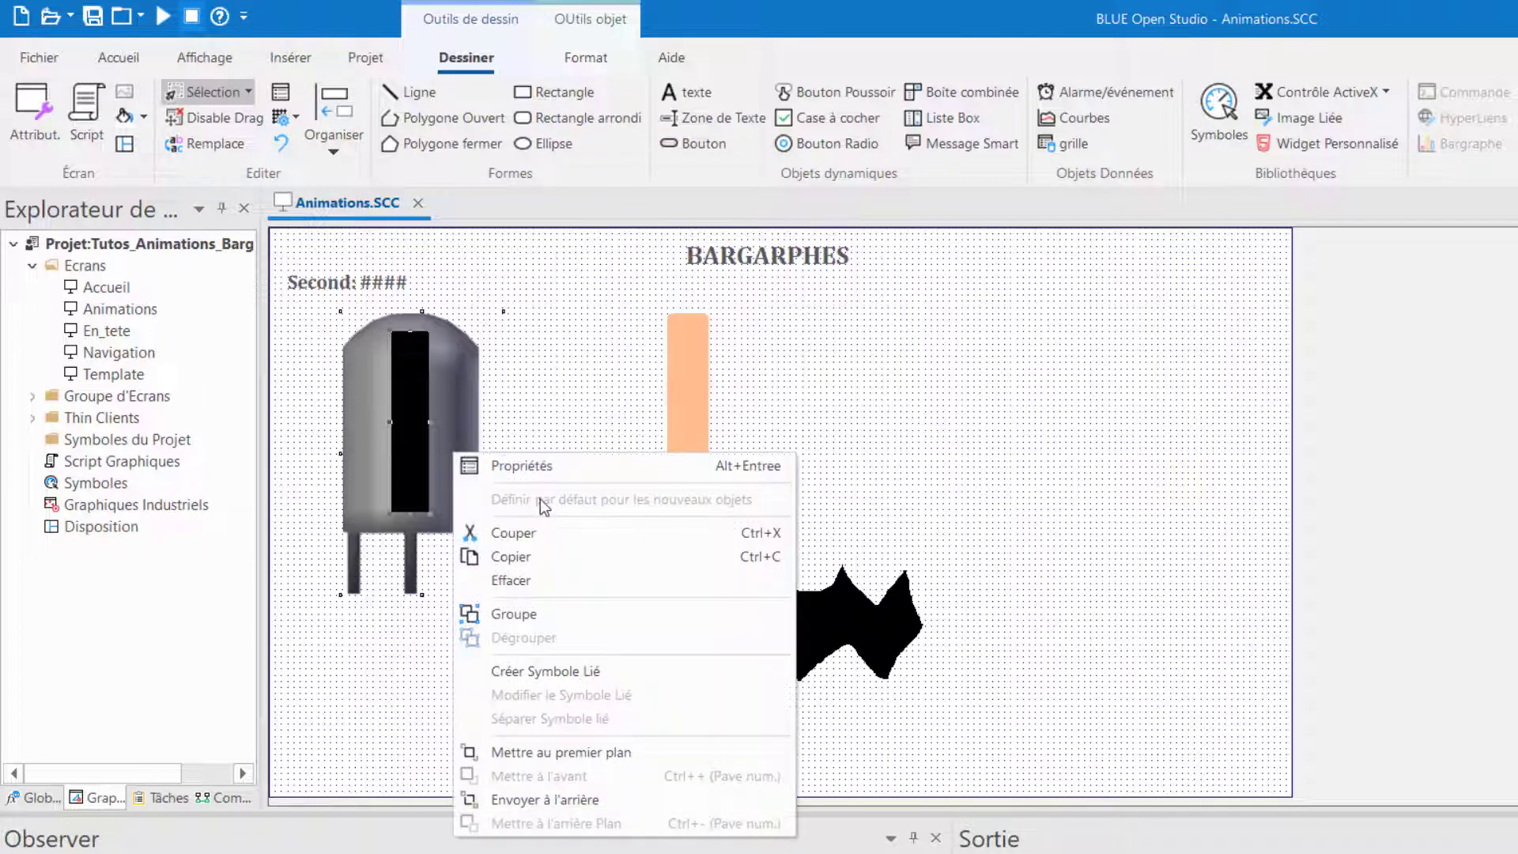
{"action": "left_click", "coordinate": [558, 615]}
{"action": "left_click", "coordinate": [568, 548]}
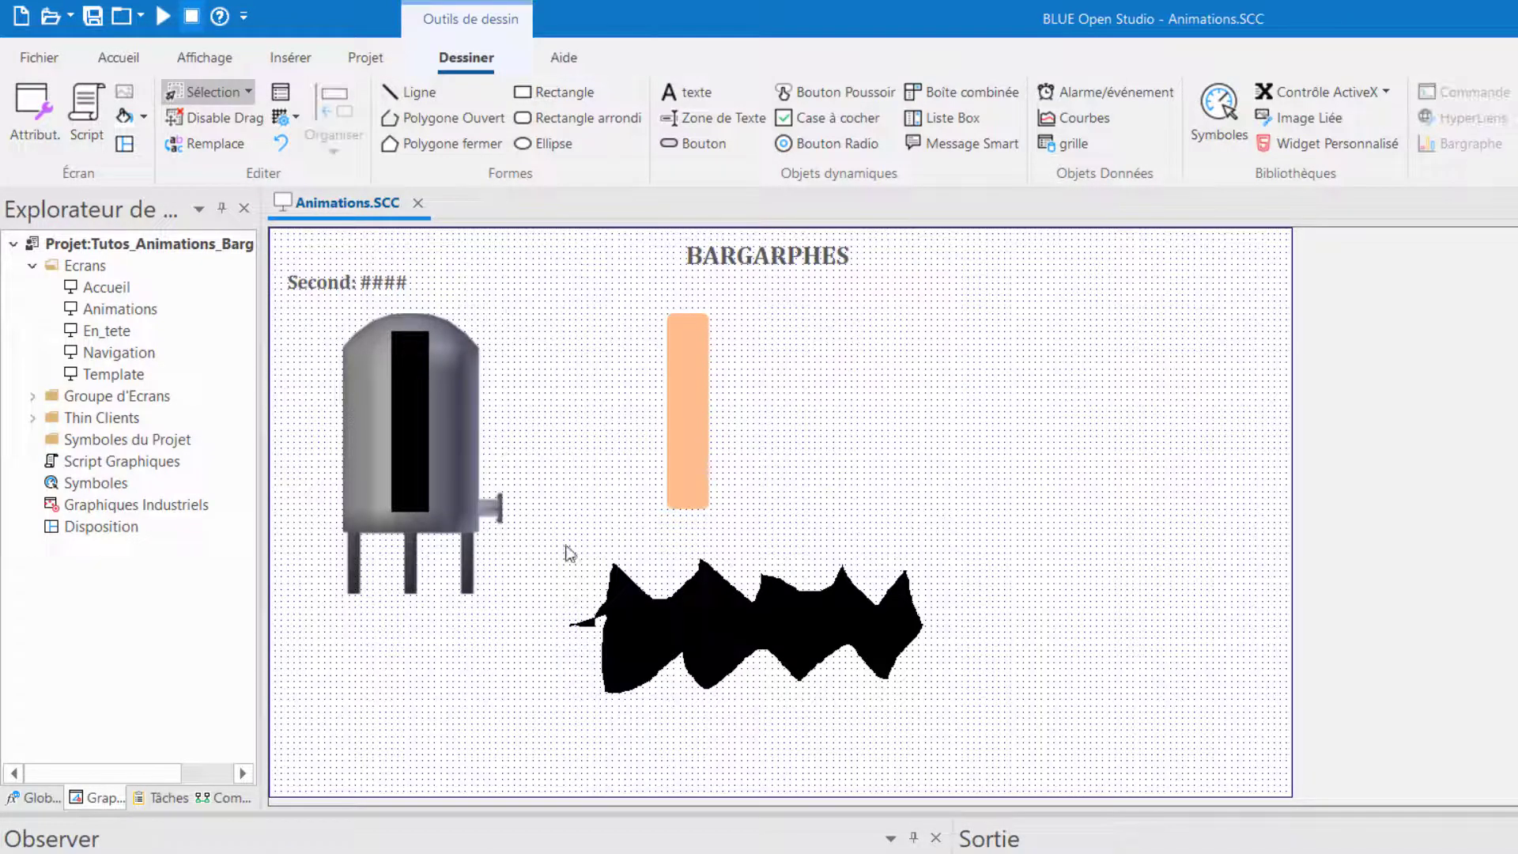
- Review the group's properties for its linked image, rectangle and bar graph animation, and close them
{"action": "double_click", "coordinate": [441, 427]}
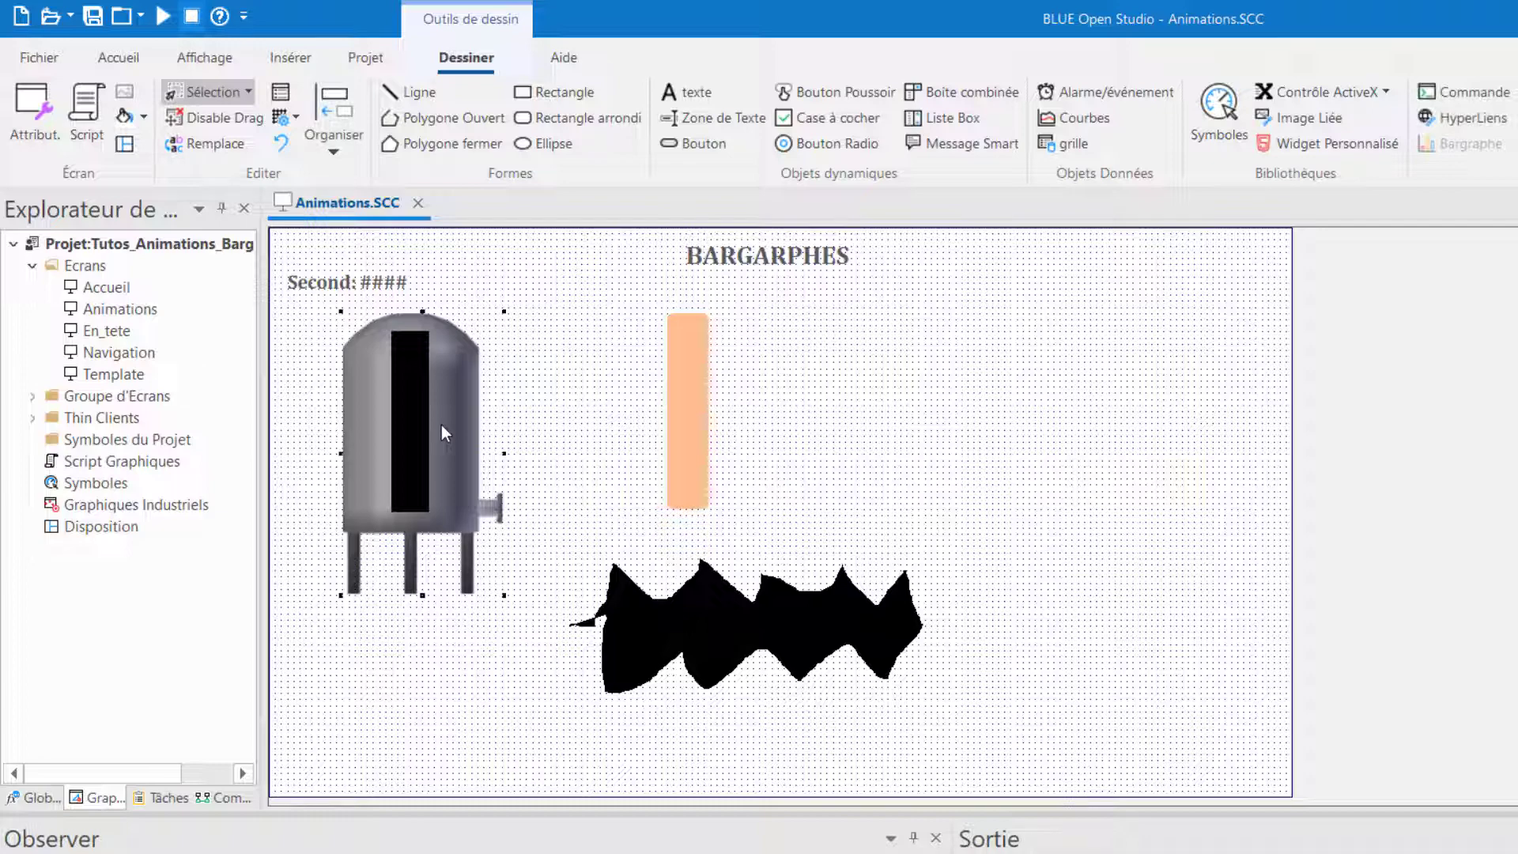
{"action": "left_click", "coordinate": [930, 335]}
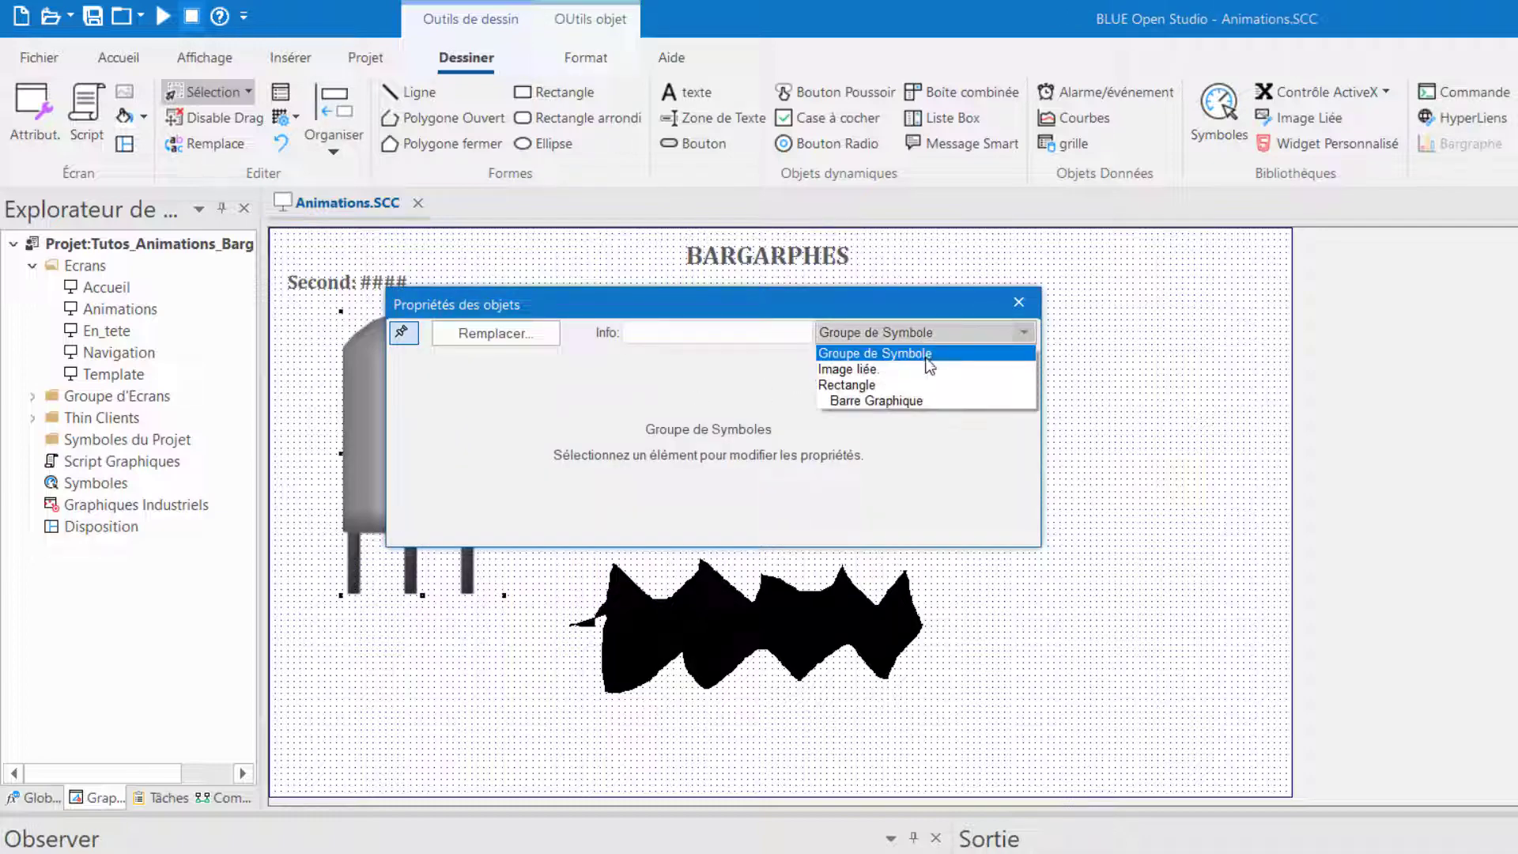
{"action": "left_click", "coordinate": [930, 369]}
{"action": "left_click", "coordinate": [919, 335]}
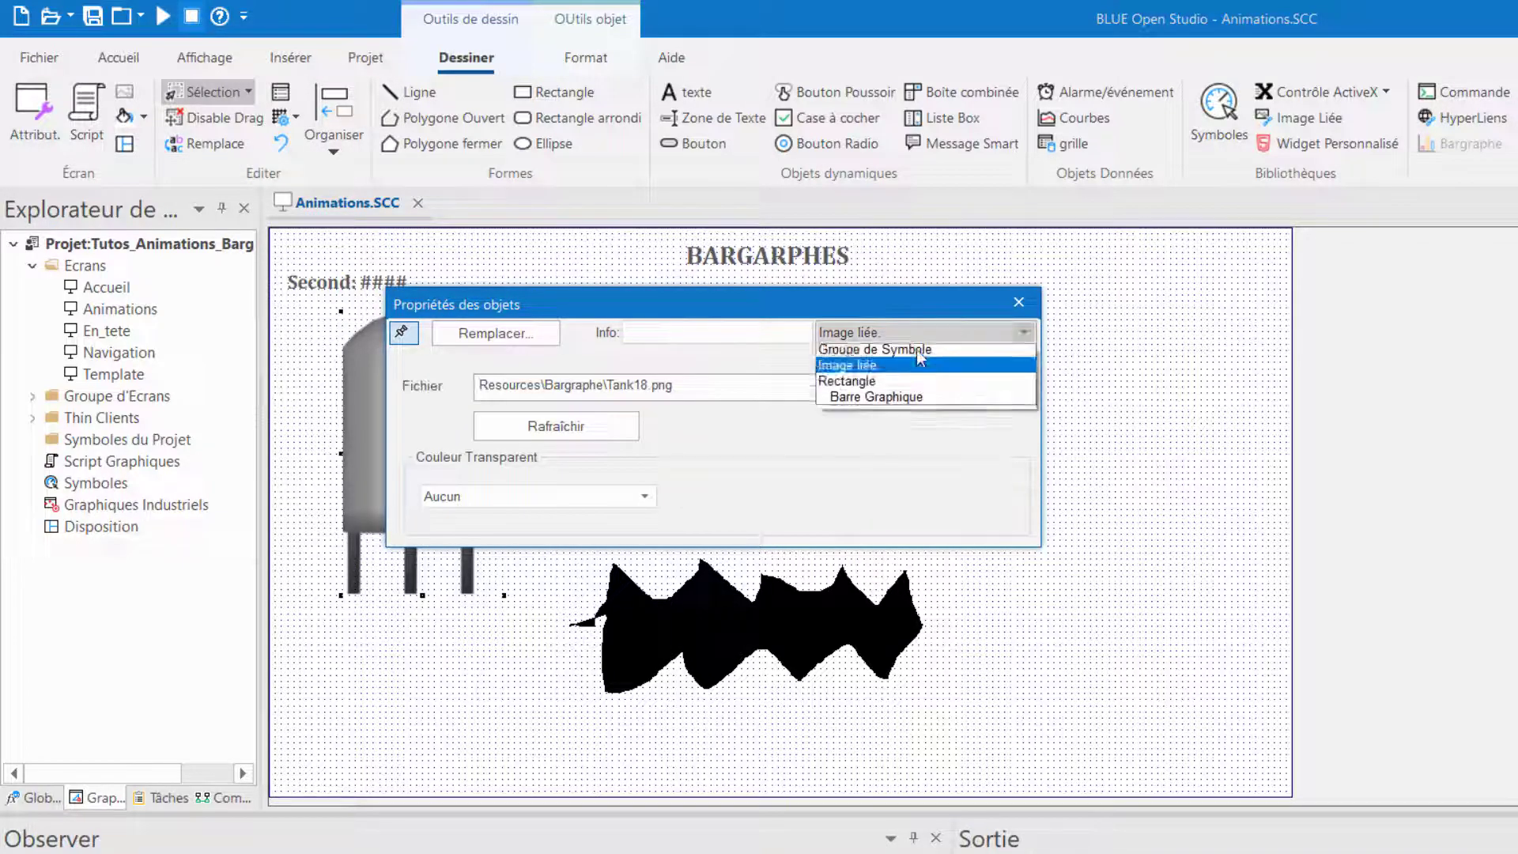
{"action": "left_click", "coordinate": [921, 385]}
{"action": "left_click", "coordinate": [904, 340]}
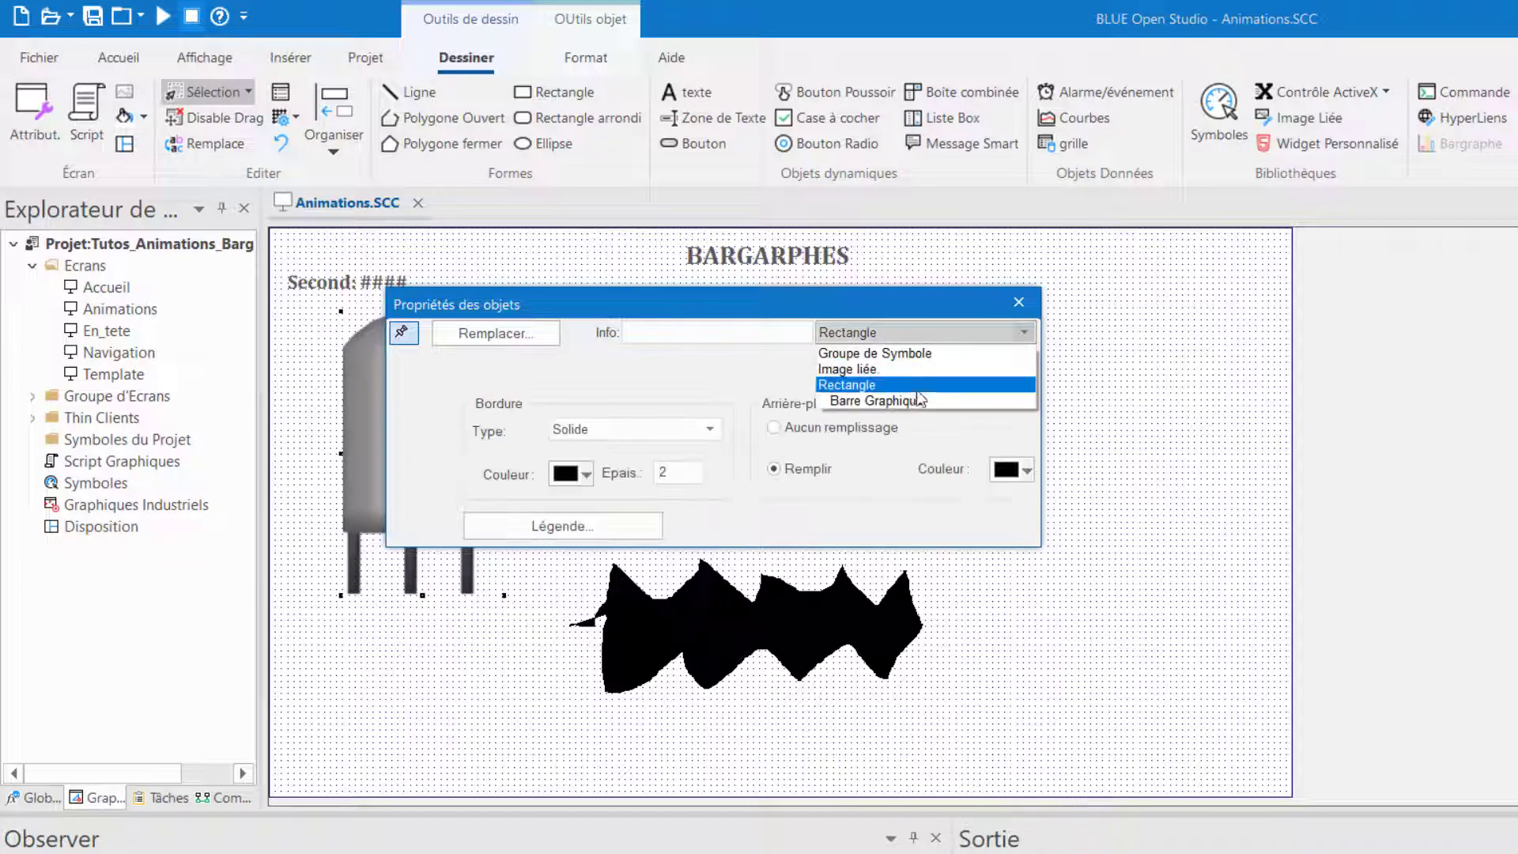
{"action": "left_click", "coordinate": [917, 403]}
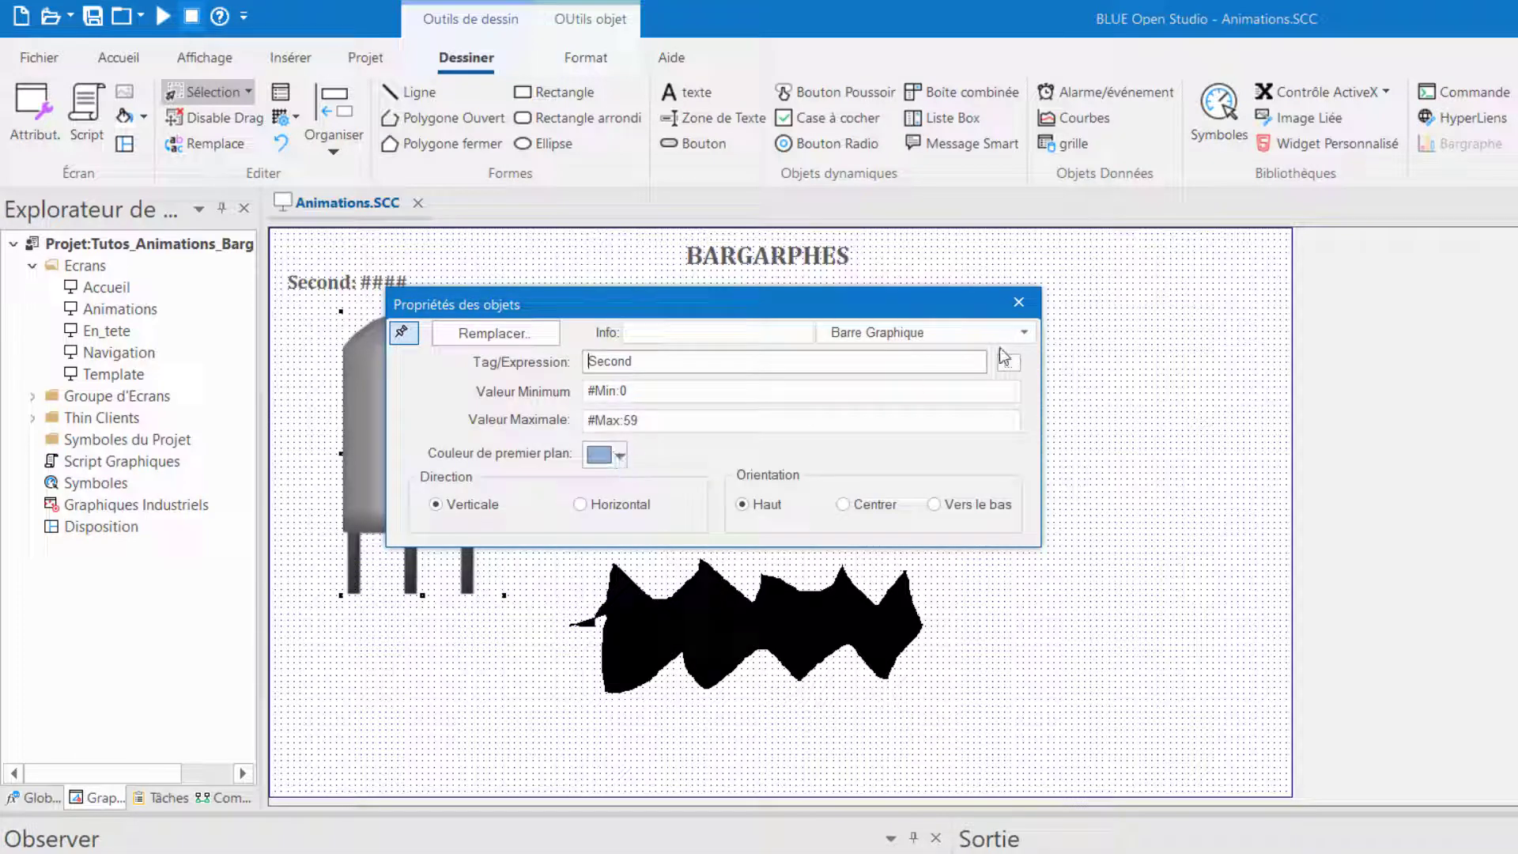
{"action": "left_click", "coordinate": [1018, 303]}
- Test the screen to watch the bar graph animate inside the tank, and end the test
{"action": "left_click", "coordinate": [988, 330]}
{"action": "right_click", "coordinate": [988, 330]}
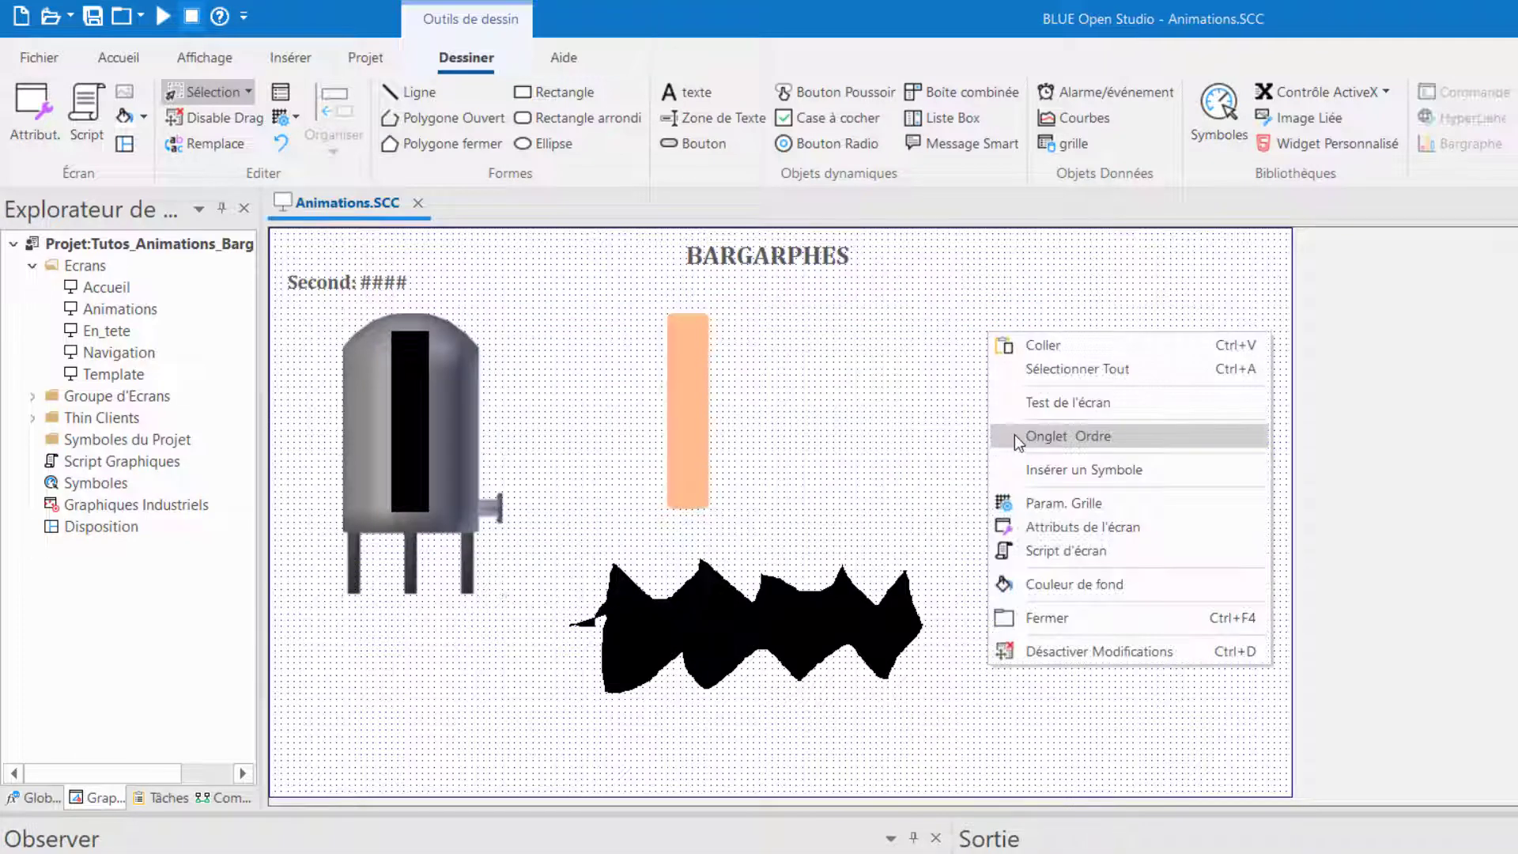
{"action": "left_click", "coordinate": [1037, 408]}
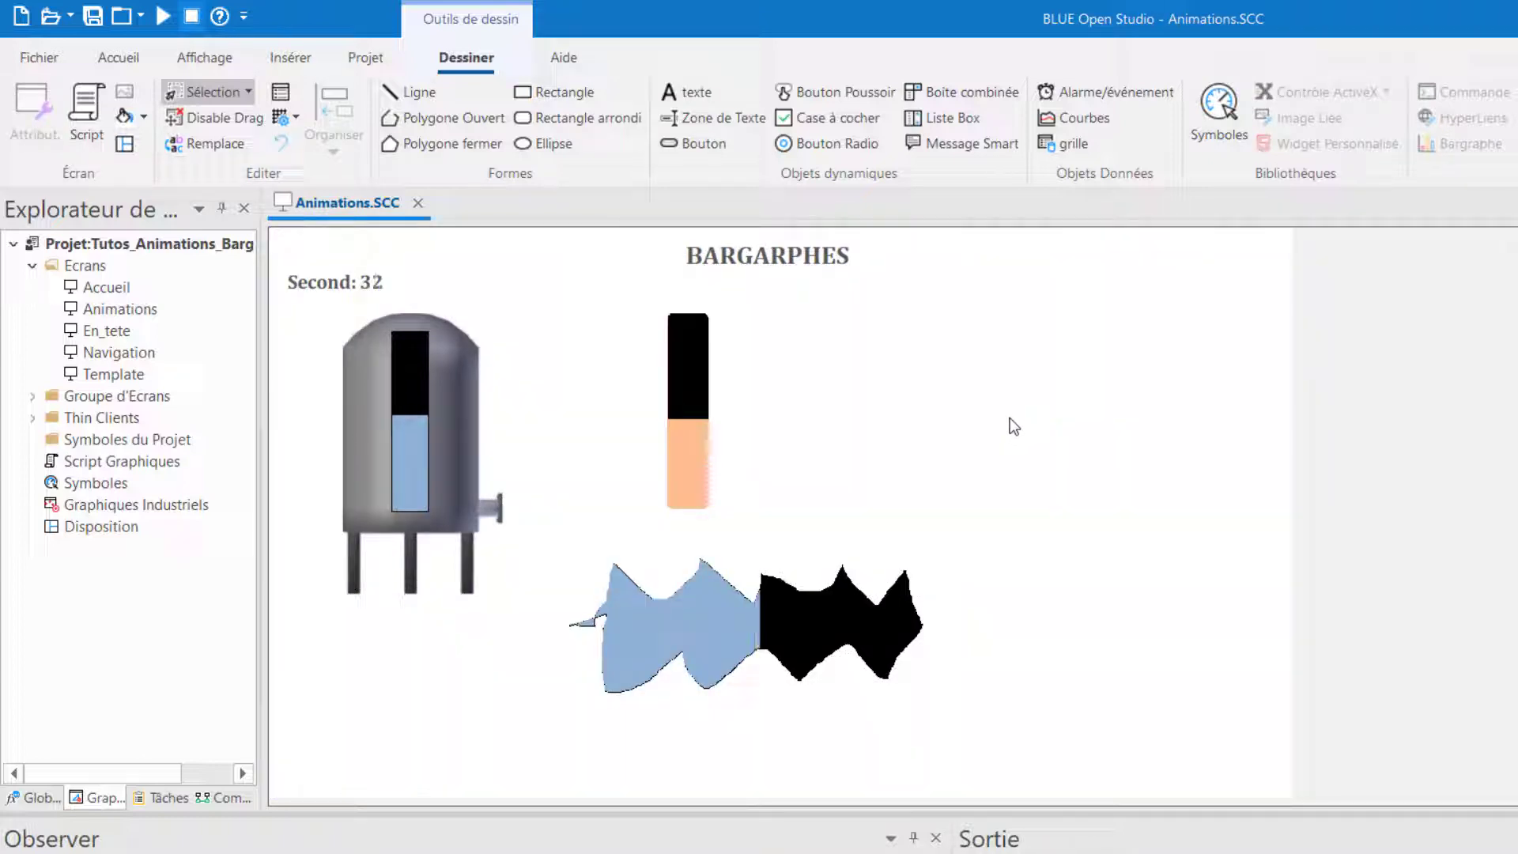
{"action": "right_click", "coordinate": [994, 402]}
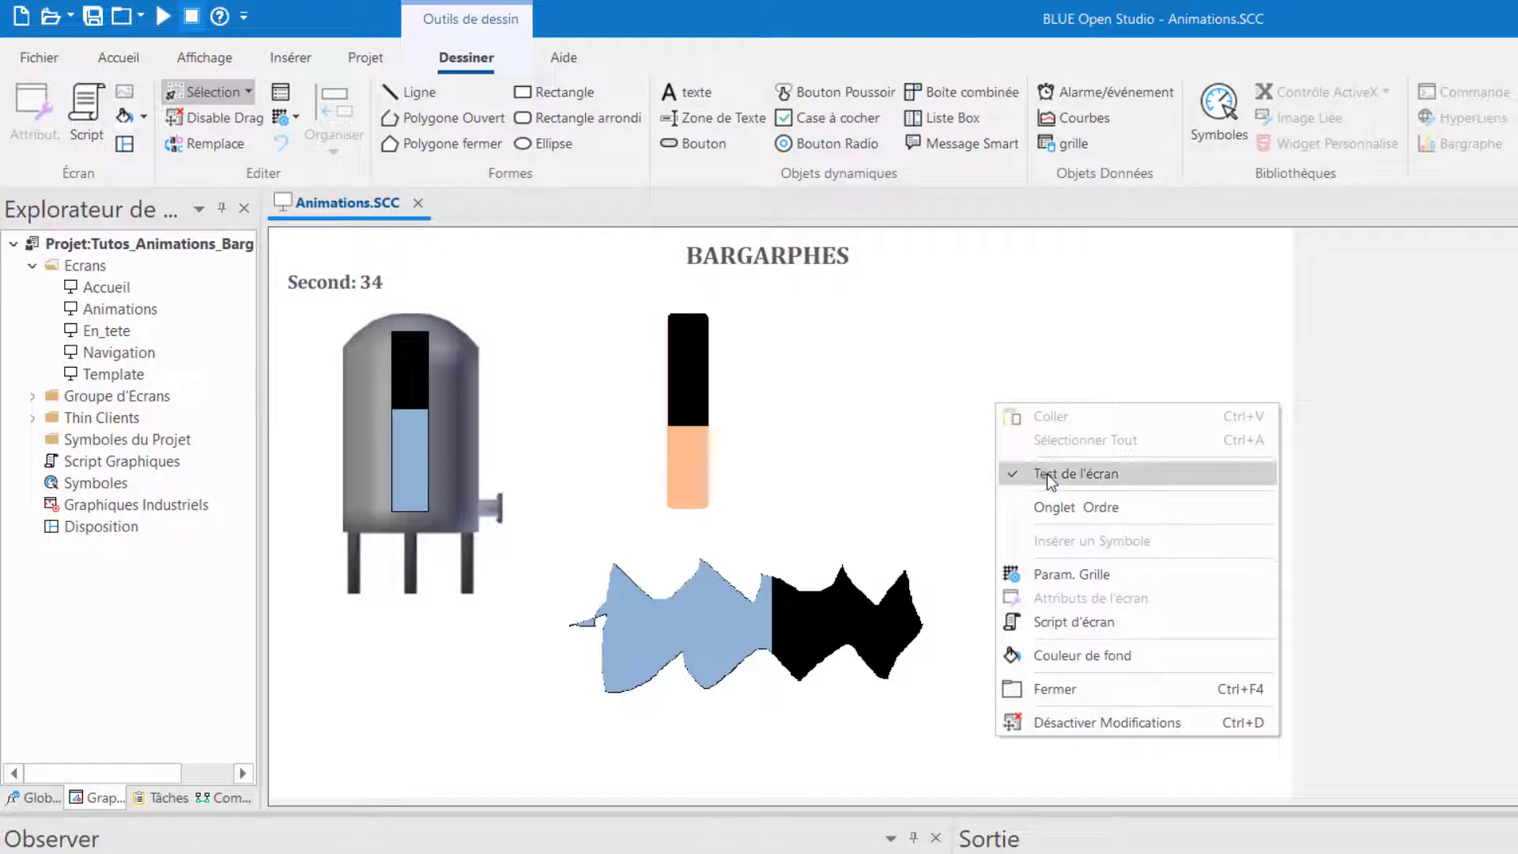
{"action": "left_click", "coordinate": [1047, 473]}
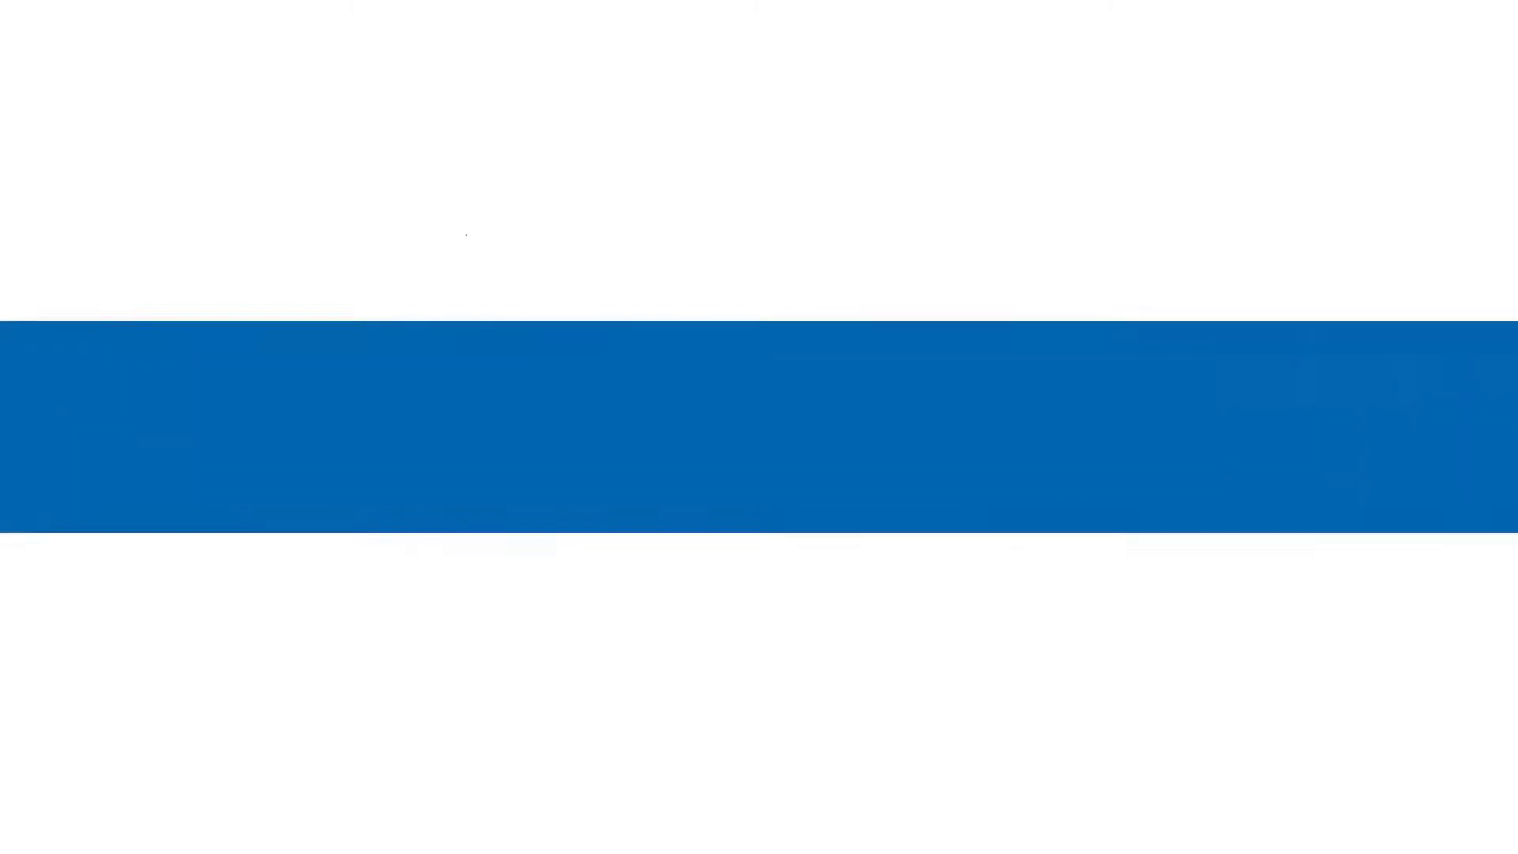